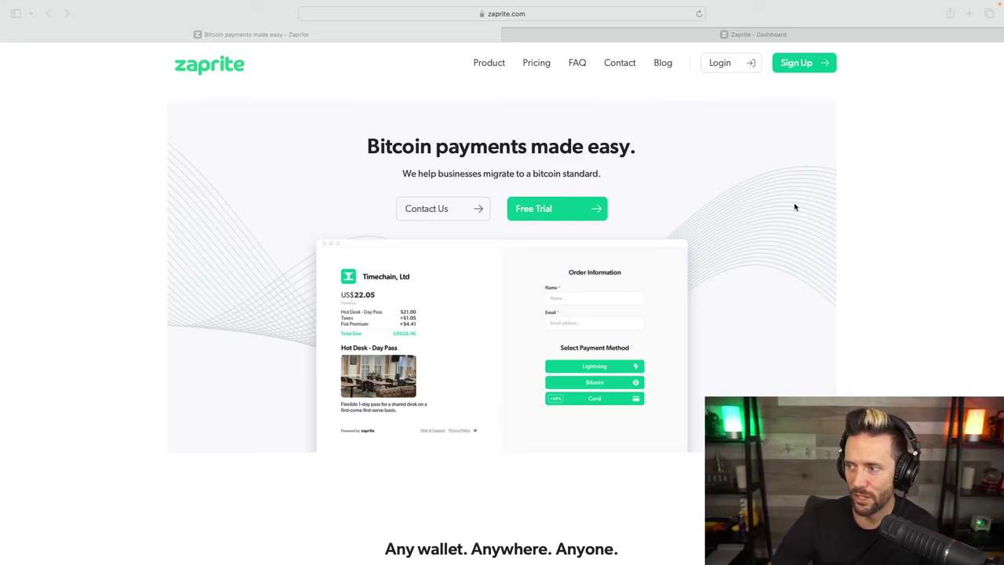
Step: Switch to the Zaprite Dashboard tab and scroll down to the Subscription and Market cards
click(564, 36)
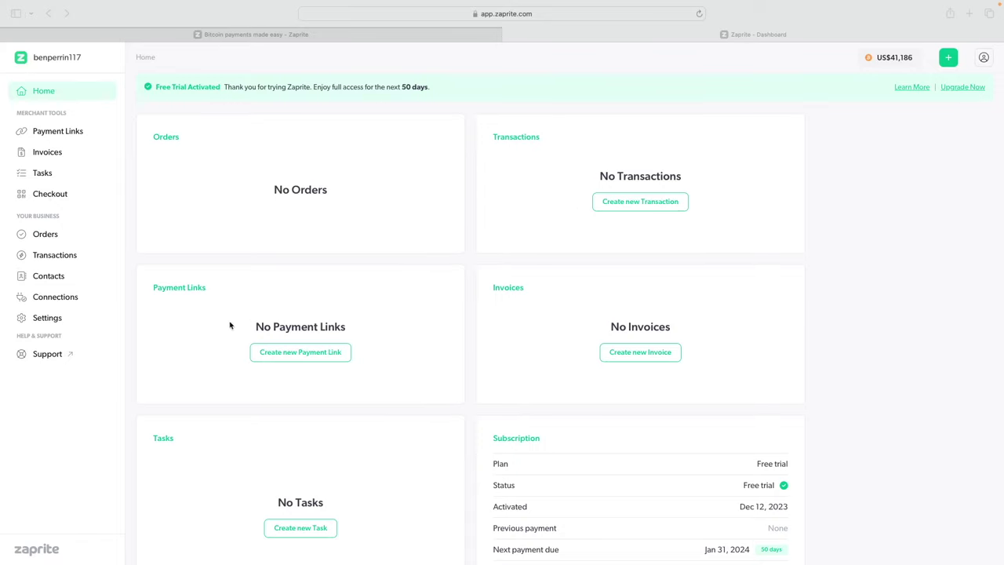
scroll(611, 346, down, 3)
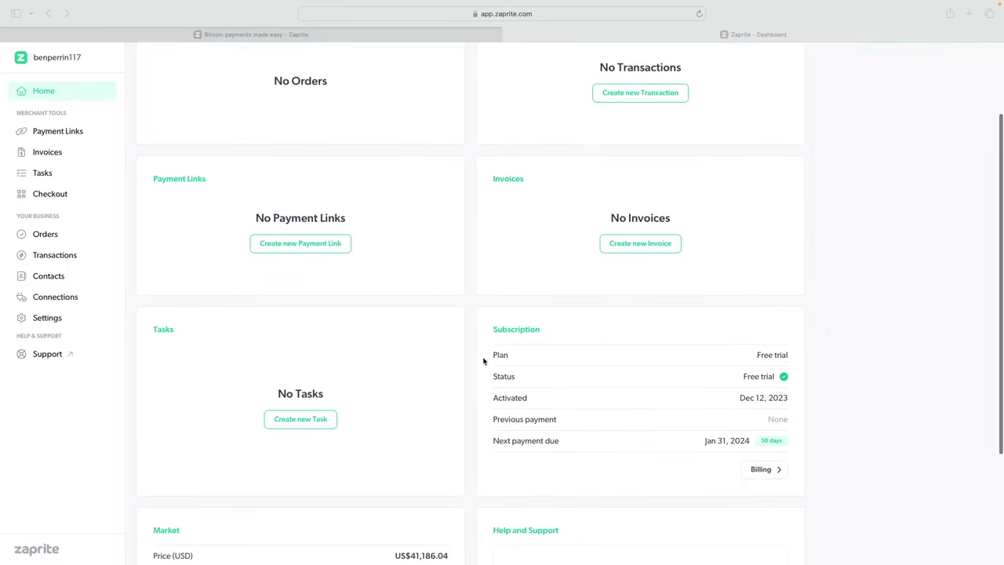
scroll(626, 354, down, 1)
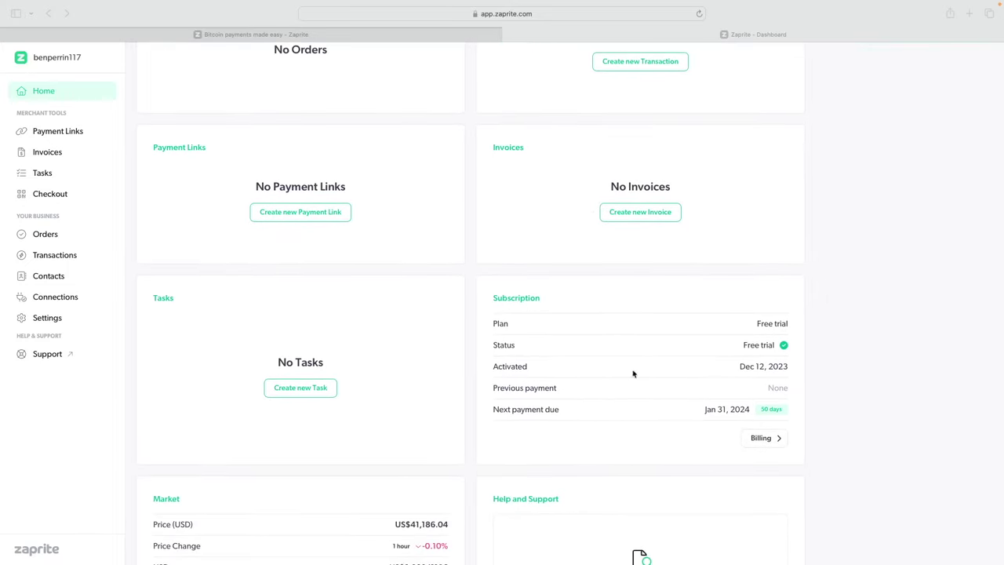
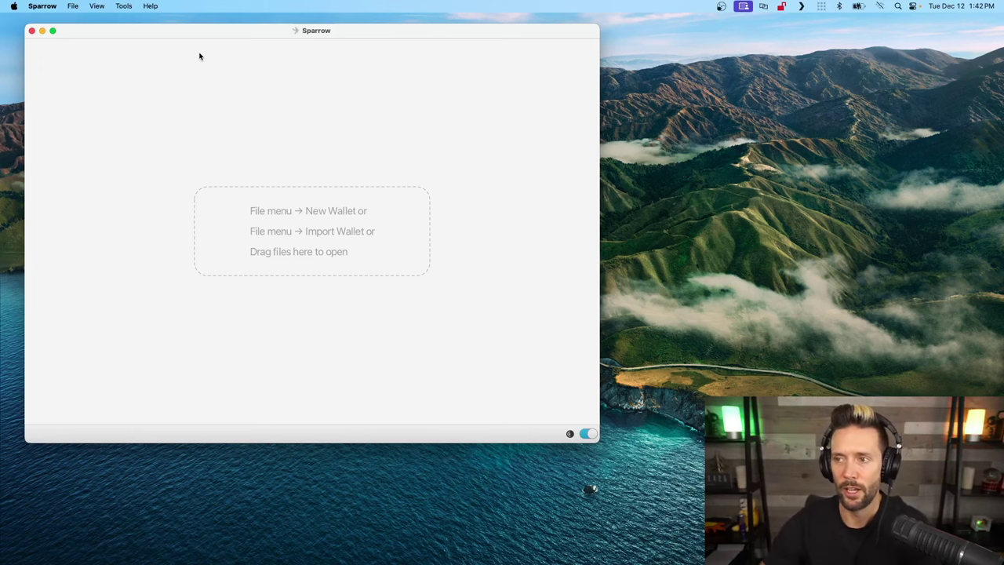
Step: Create a new Sparrow wallet named 'zaprite test' from File > New Wallet
drag(155, 39, 139, 36)
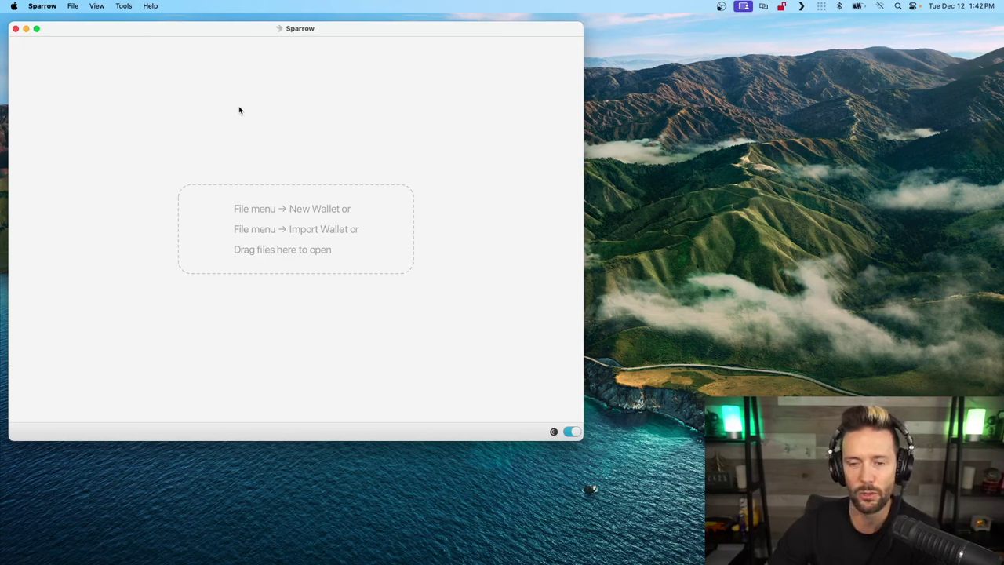
click(69, 7)
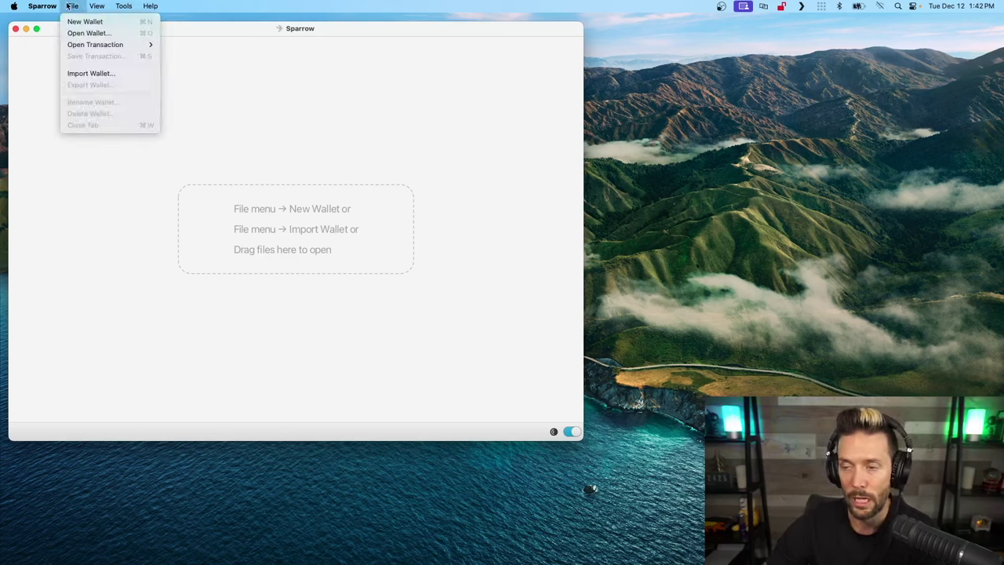
click(73, 22)
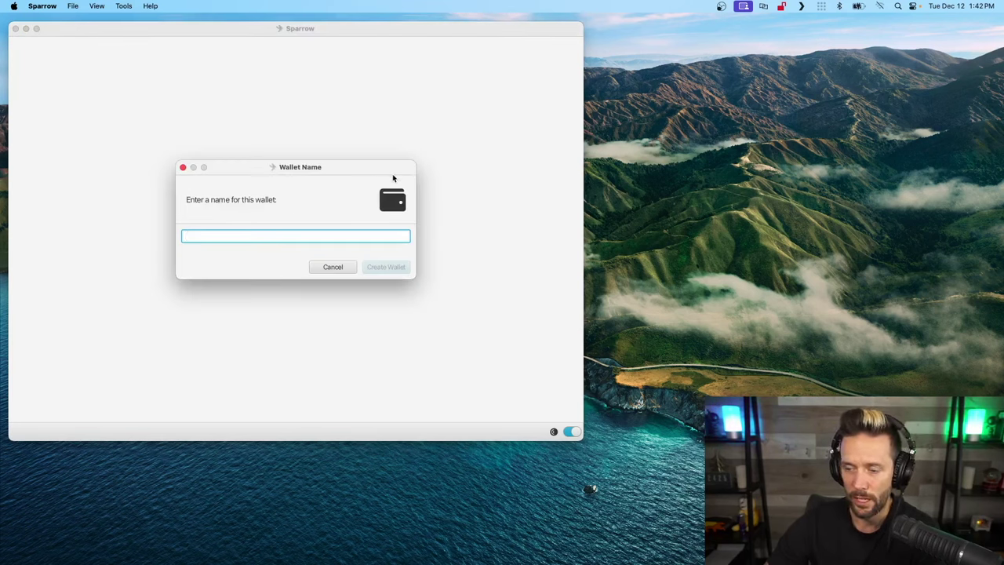
text(zapri)
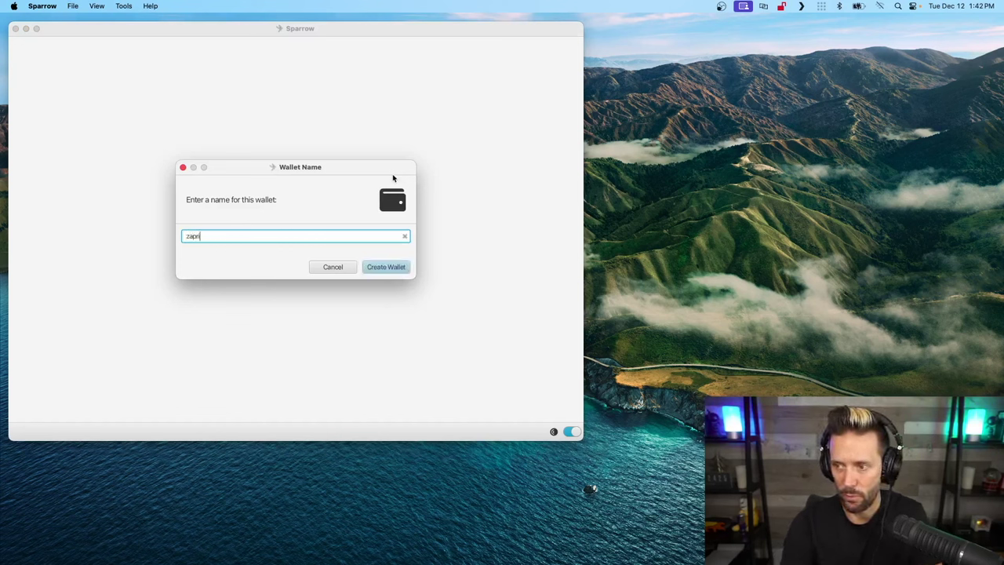
text(te test)
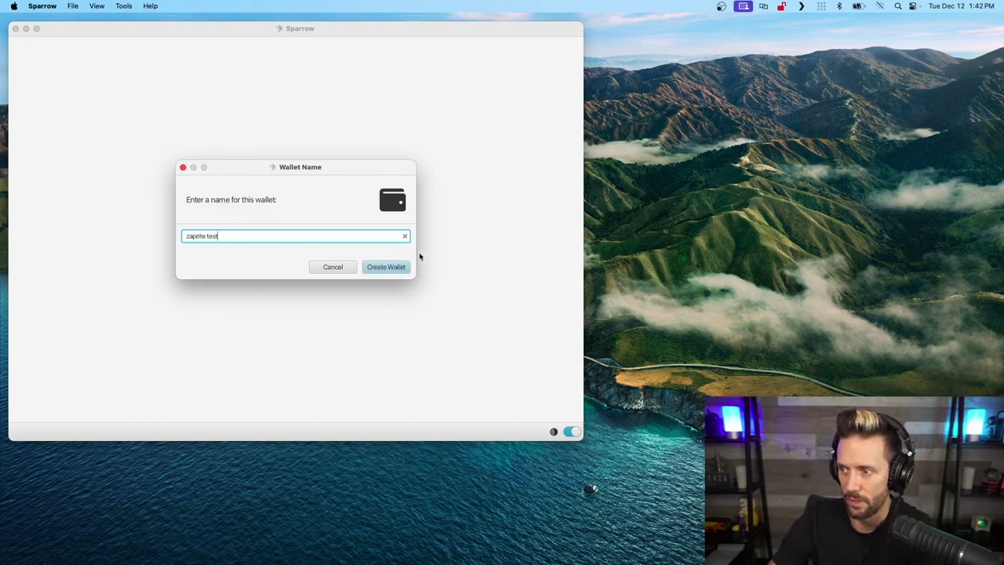
click(385, 267)
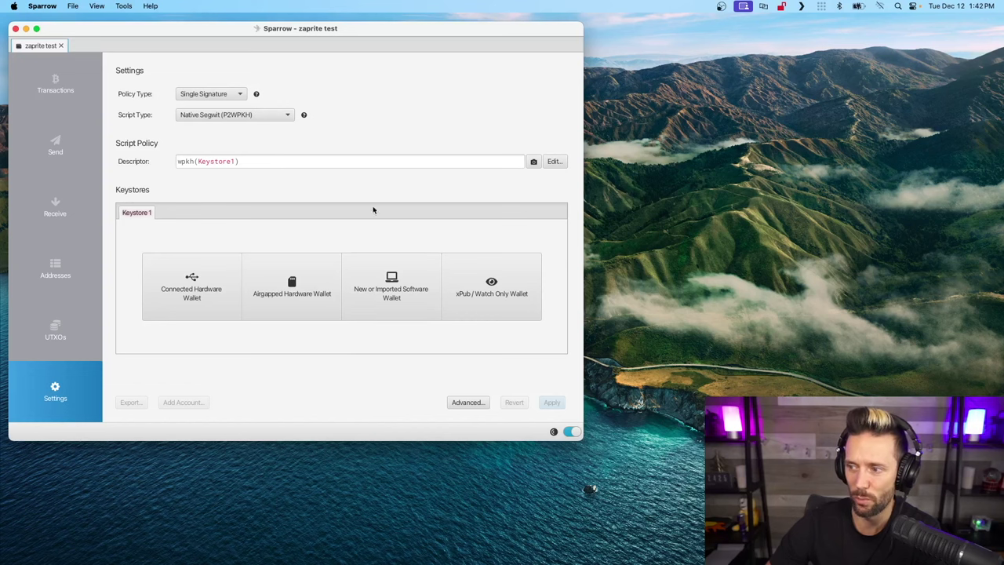
Step: Generate a new 12-word seed for a software wallet keystore
click(379, 292)
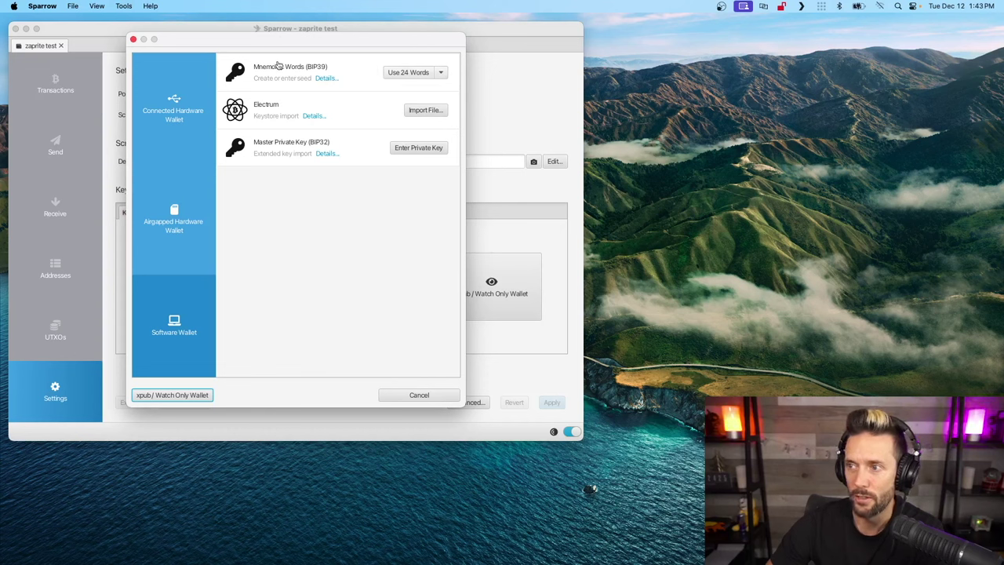
click(445, 74)
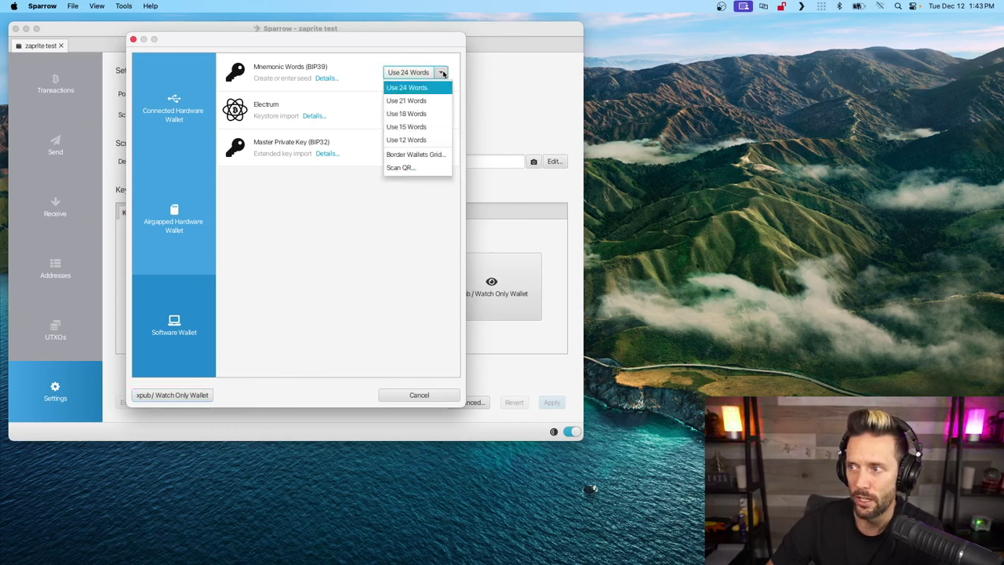
click(407, 139)
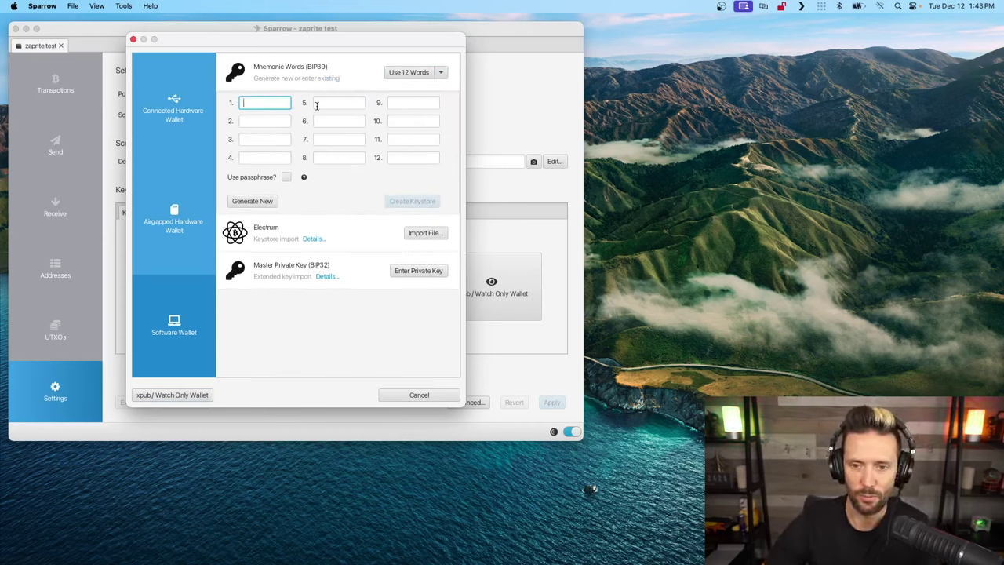
click(252, 202)
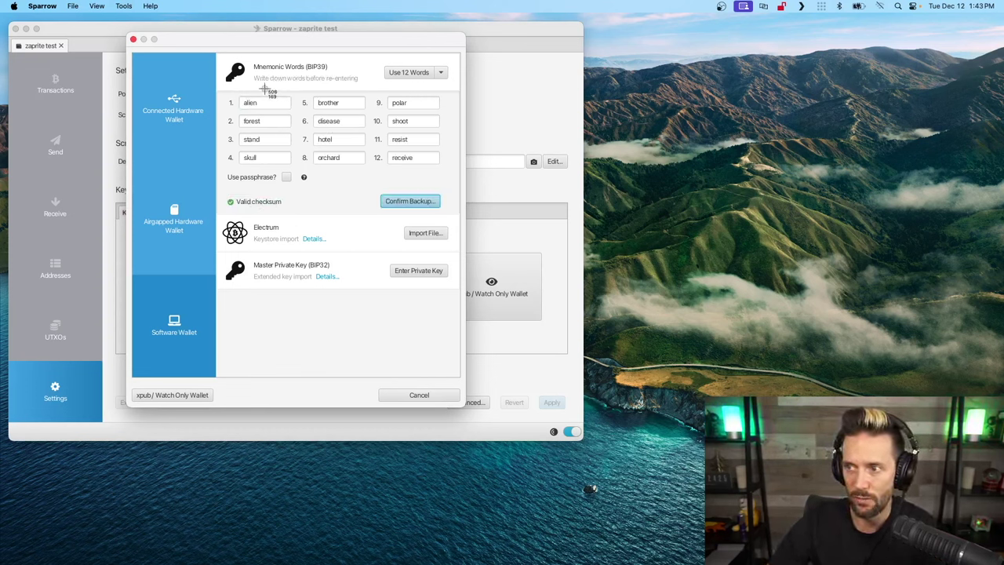
Step: Screenshot the seed word grid as a backup and start confirming it
drag(227, 91, 450, 188)
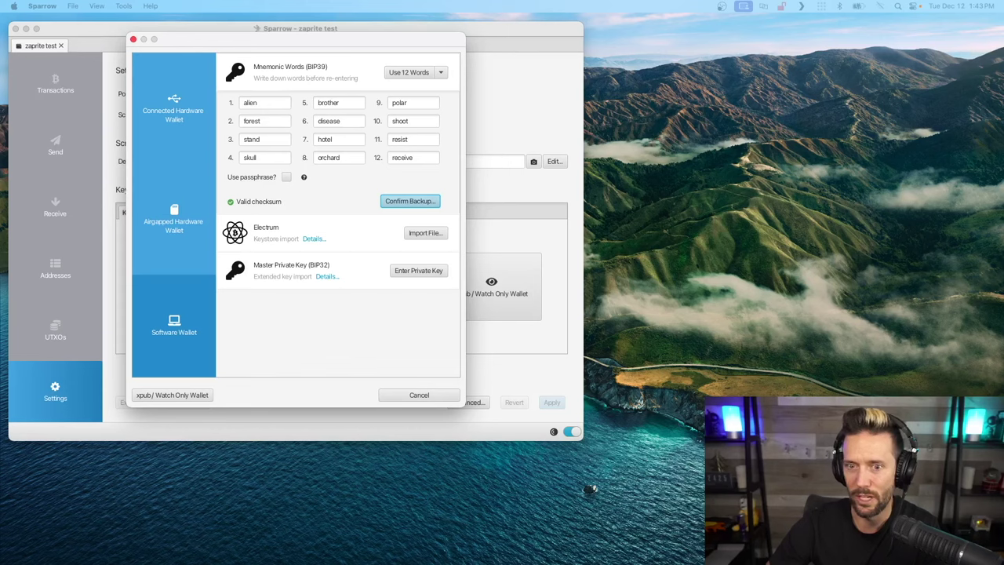
drag(874, 191, 740, 126)
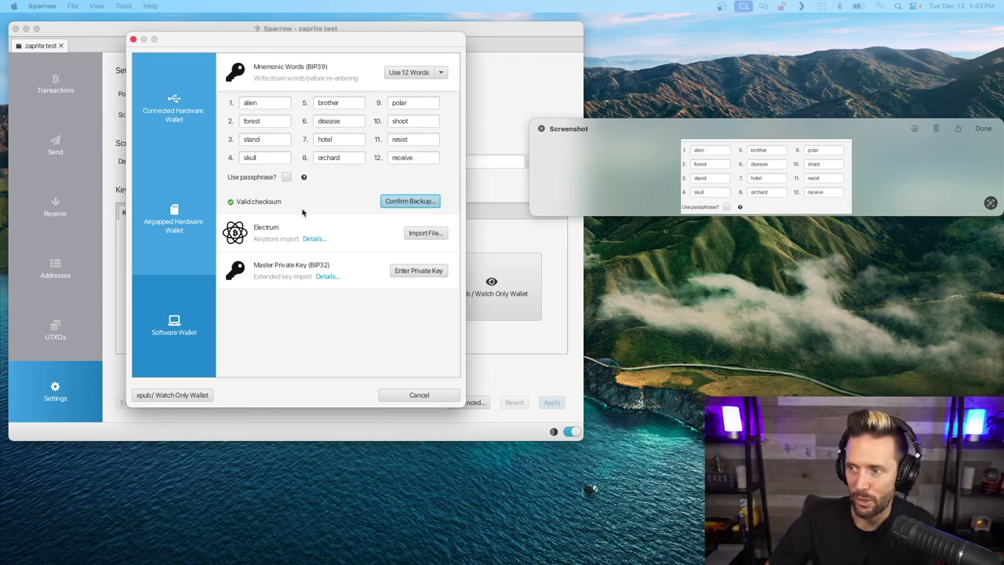
click(397, 202)
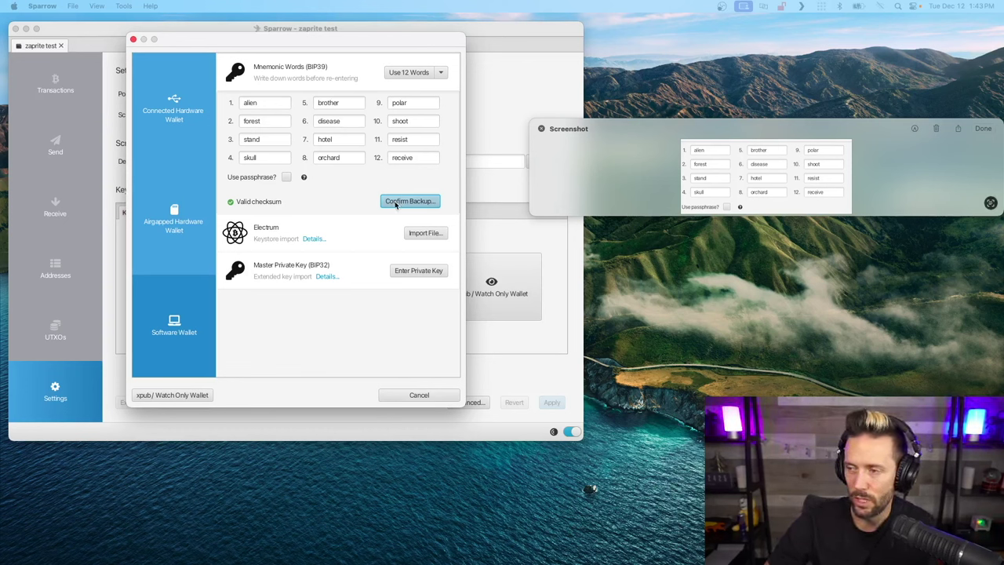
Step: Re-enter the twelve pasted seed words, then create, import and apply the BIP39 keystore
click(389, 197)
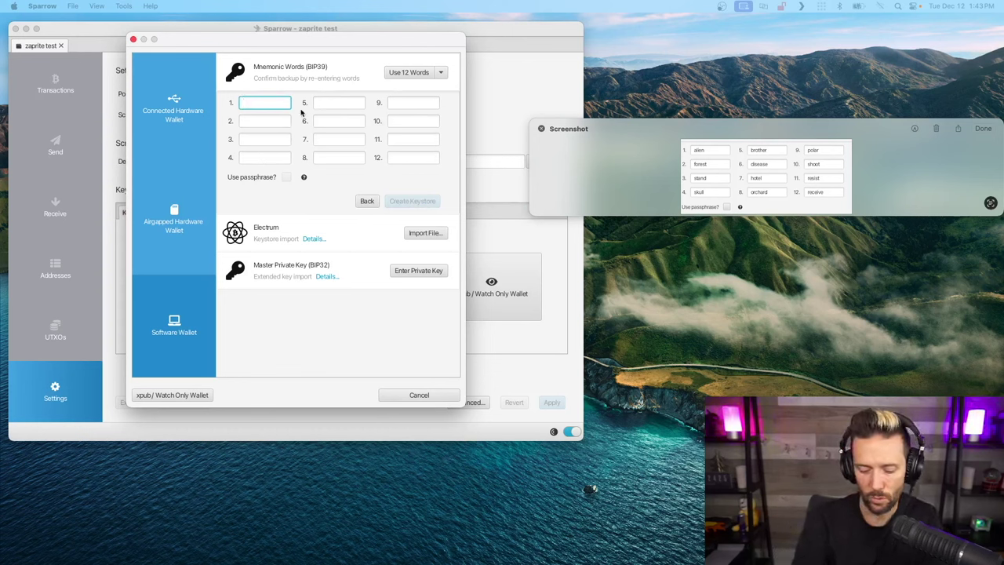
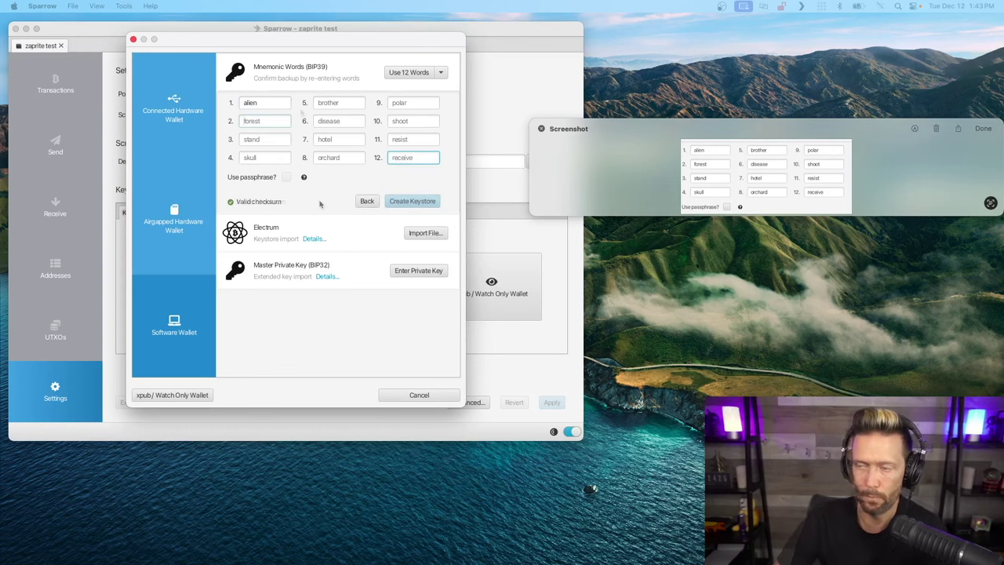
click(410, 200)
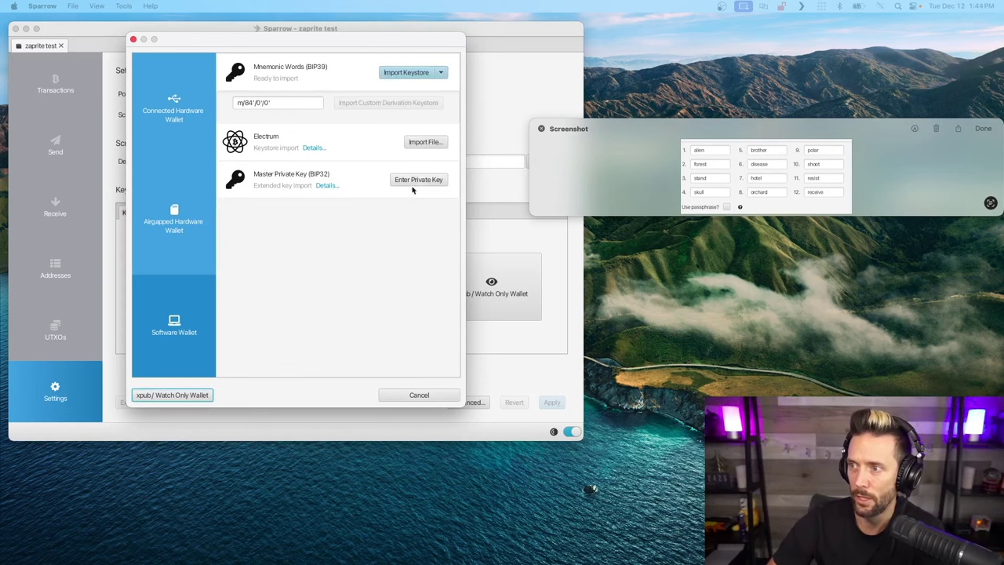
click(400, 73)
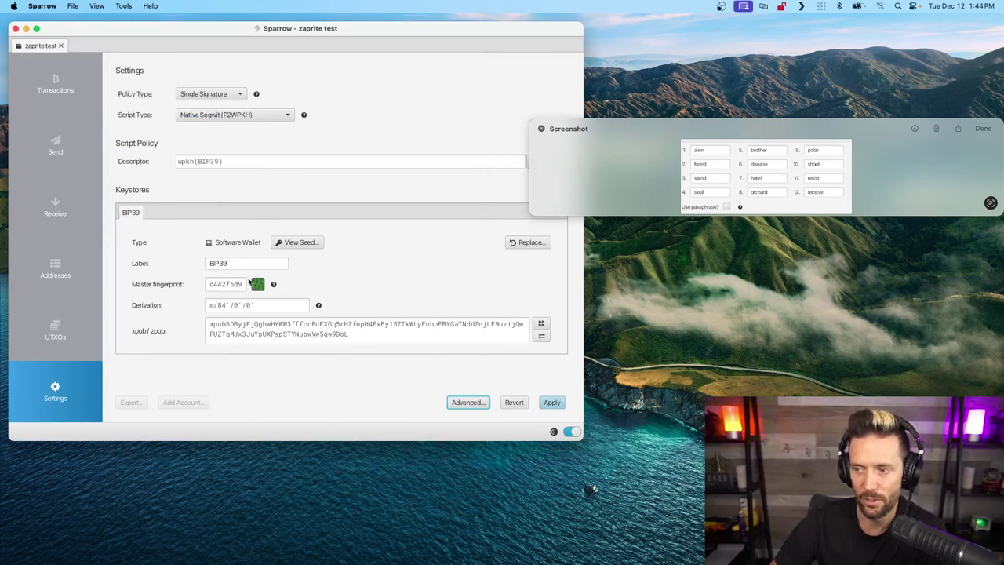
click(550, 404)
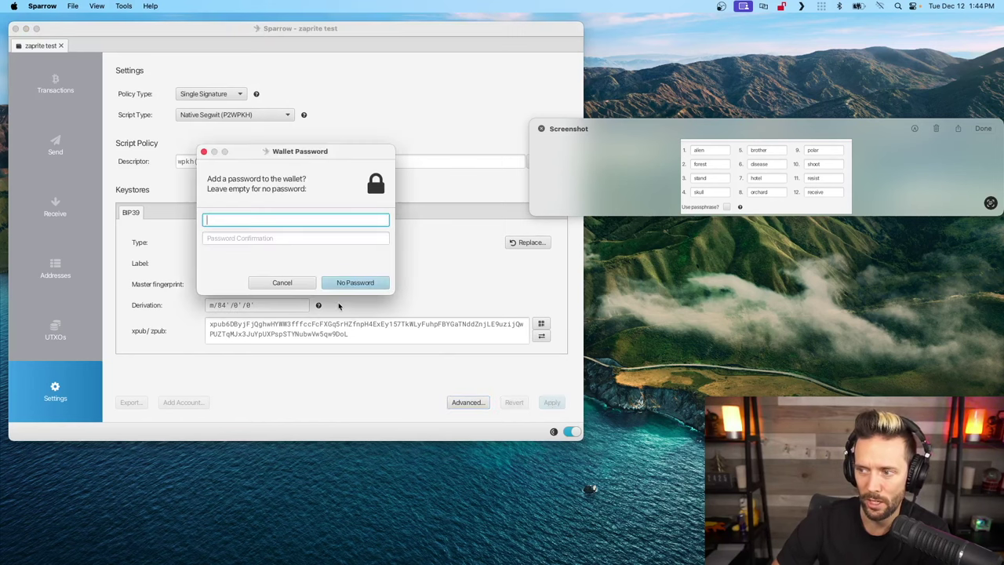
Step: Save the wallet with no password, check its empty Transactions view, and close the screenshot preview
click(334, 284)
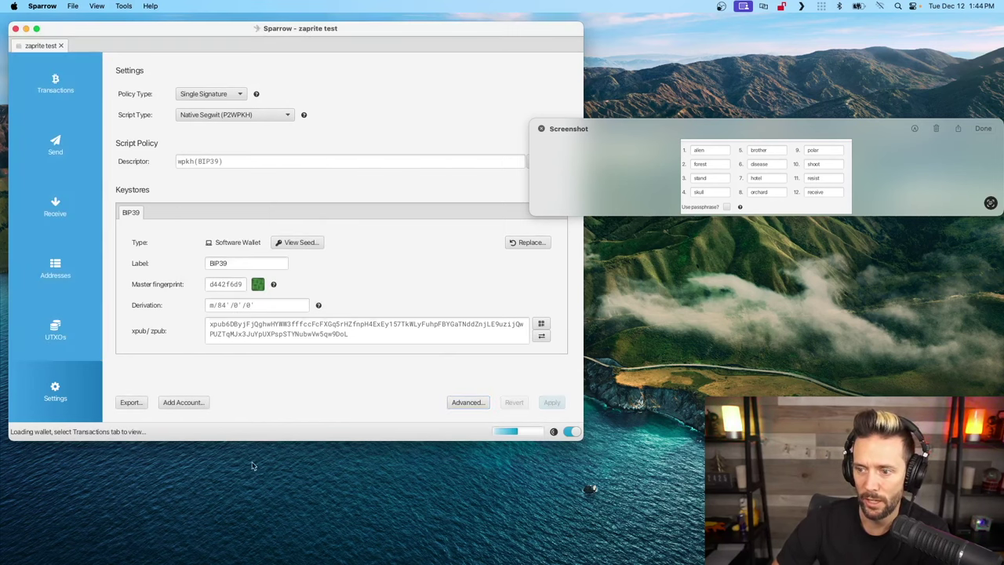
click(67, 97)
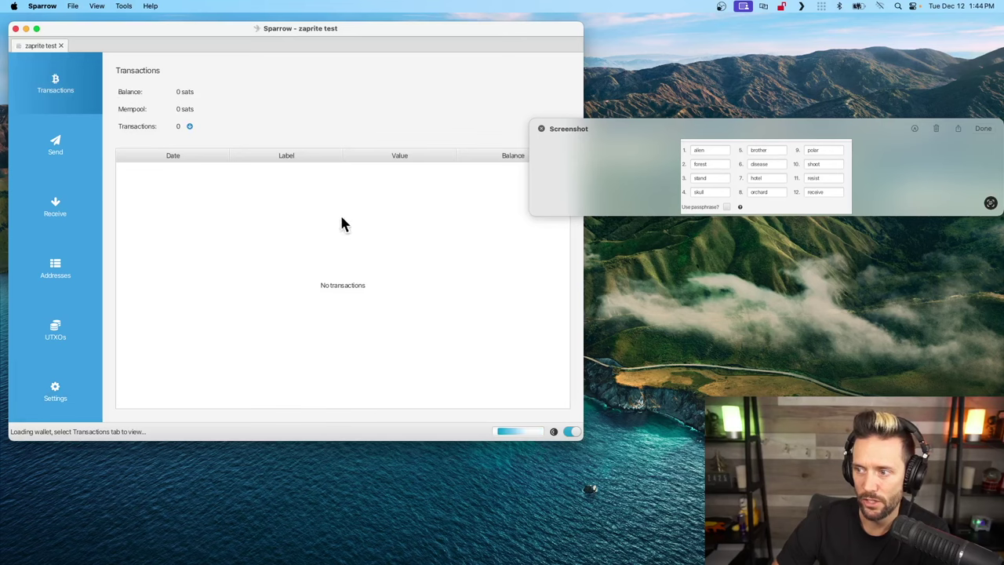
click(541, 130)
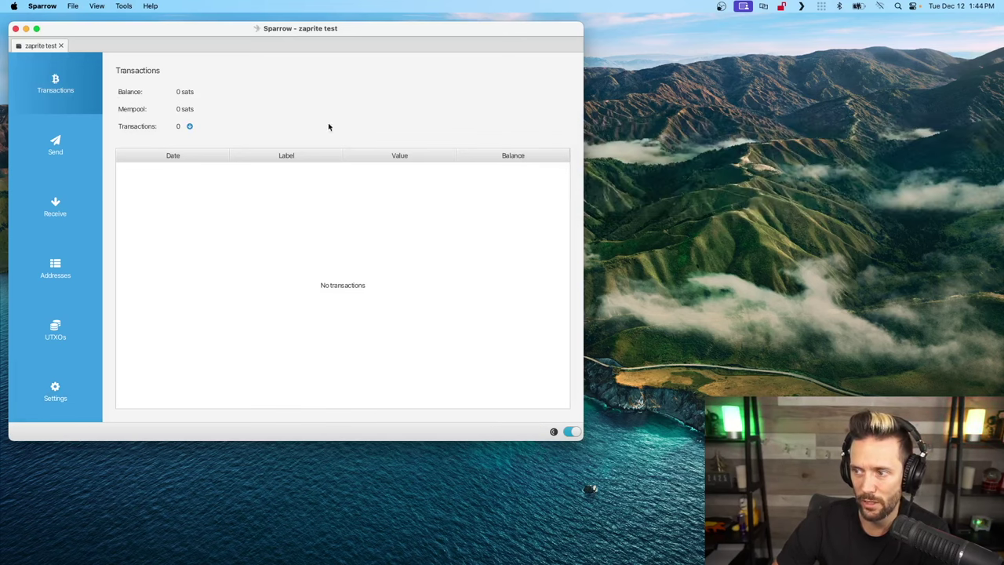
drag(219, 34, 219, 33)
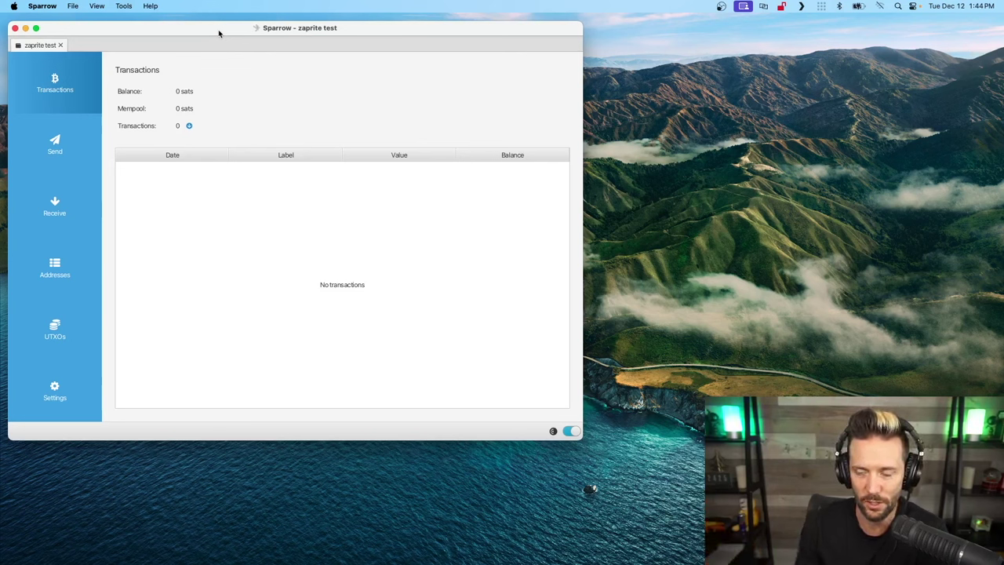
click(54, 389)
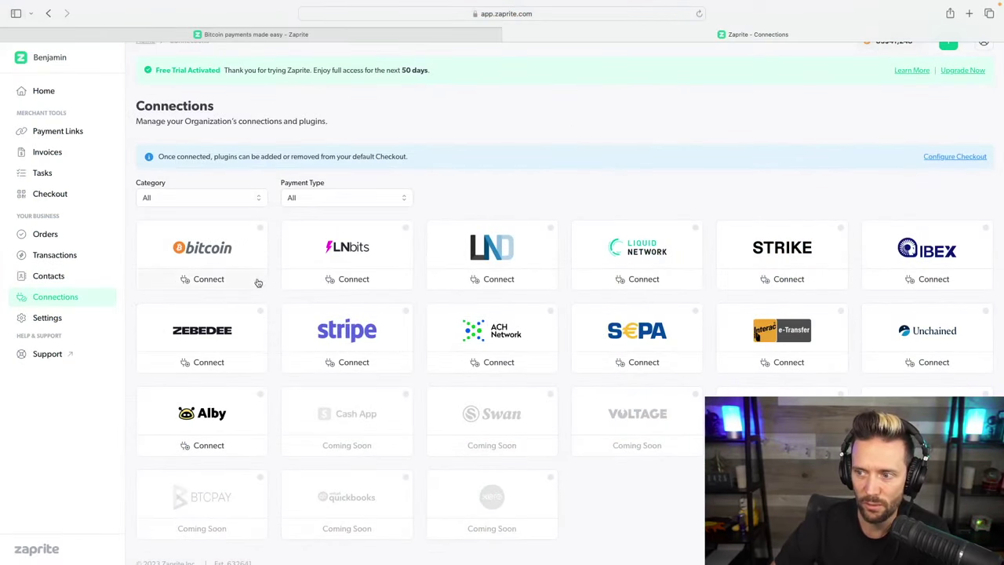
Step: Start a Zaprite on-chain Bitcoin connection labelled 'zaprite test'
click(198, 285)
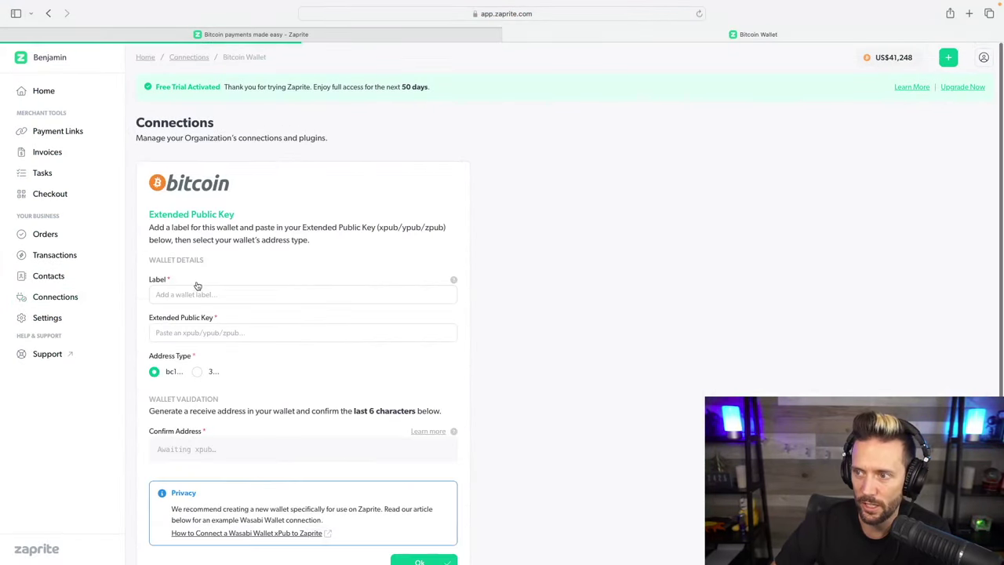
click(176, 296)
text(zaprite test)
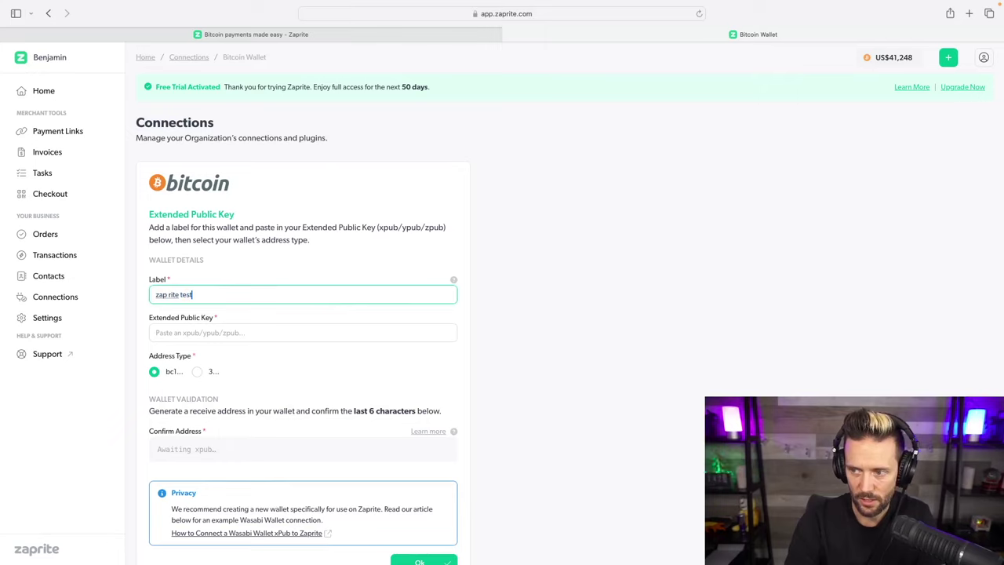
click(167, 296)
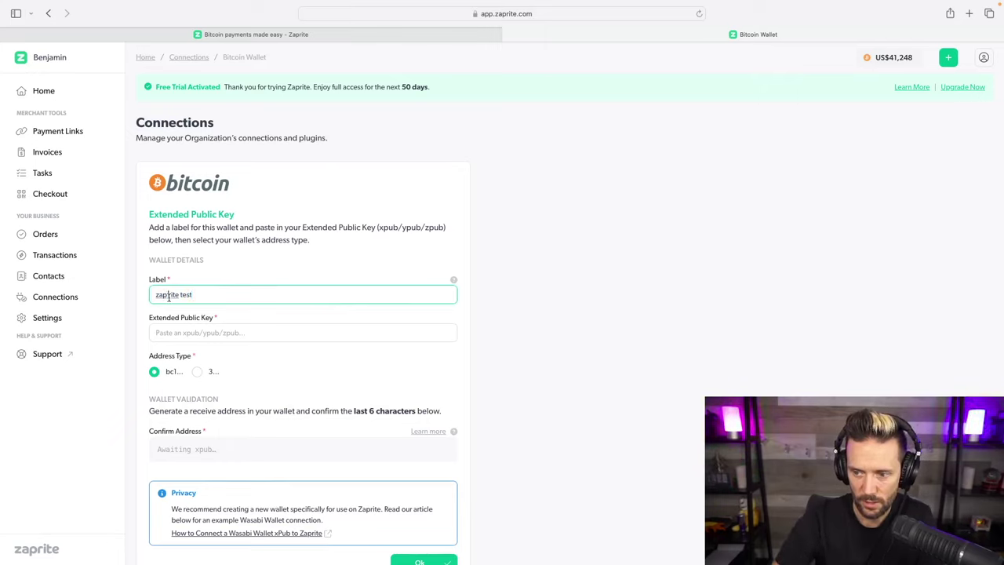
click(186, 332)
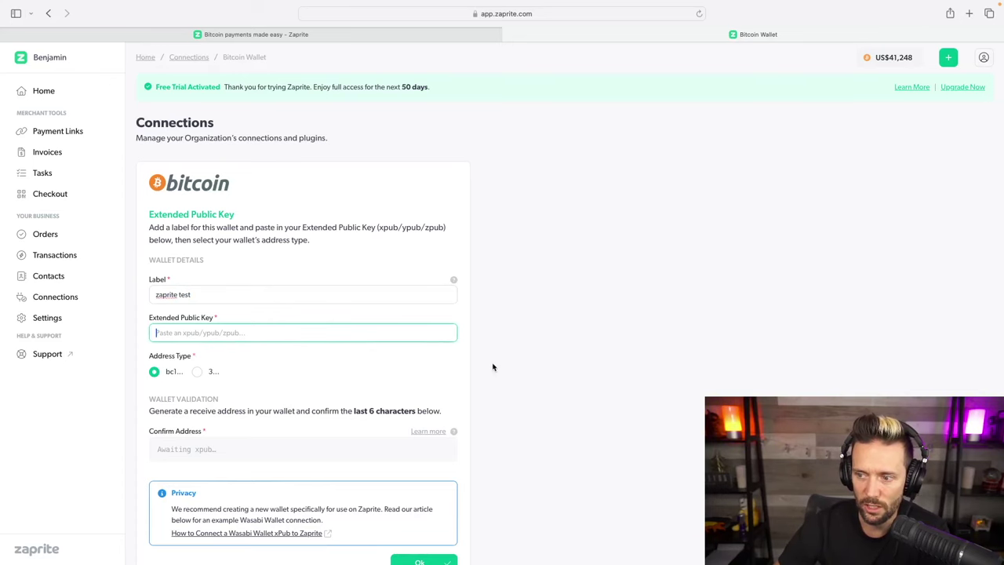
key(ctrl+Left)
Step: Copy the Sparrow wallet's xpub into Zaprite's Extended Public Key field
click(245, 333)
key(super+a)
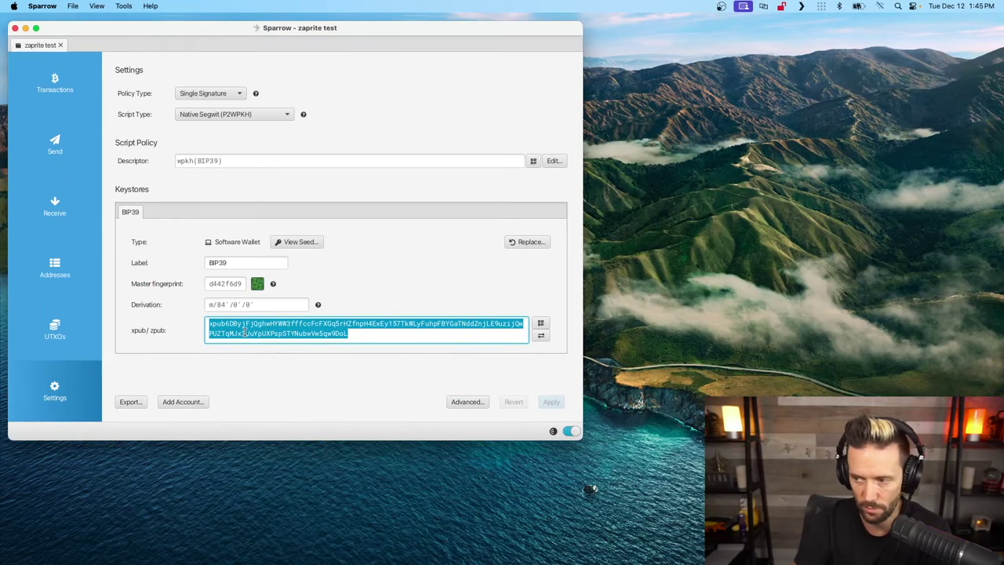
key(ctrl+Right)
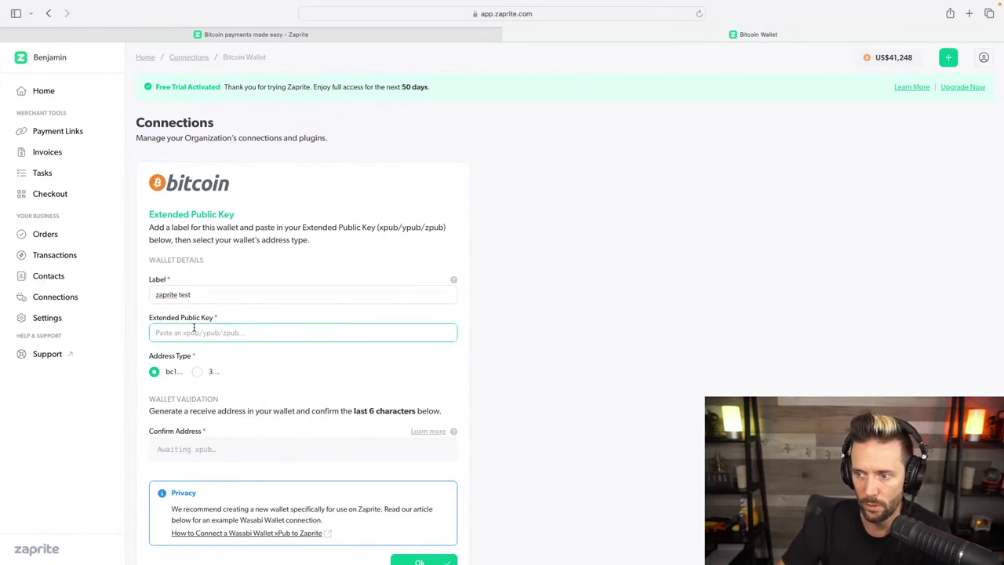
key(super+v)
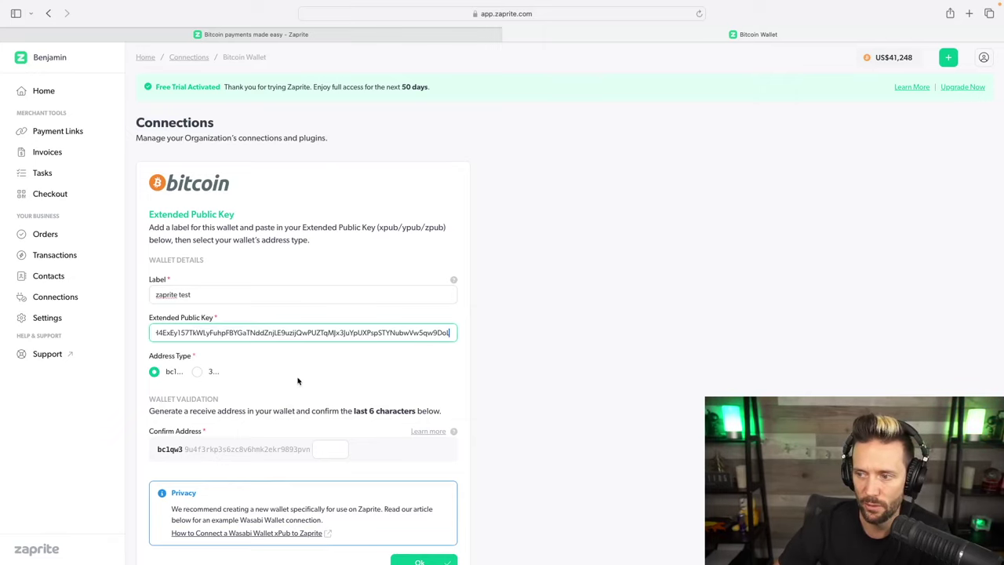
key(ctrl+Left)
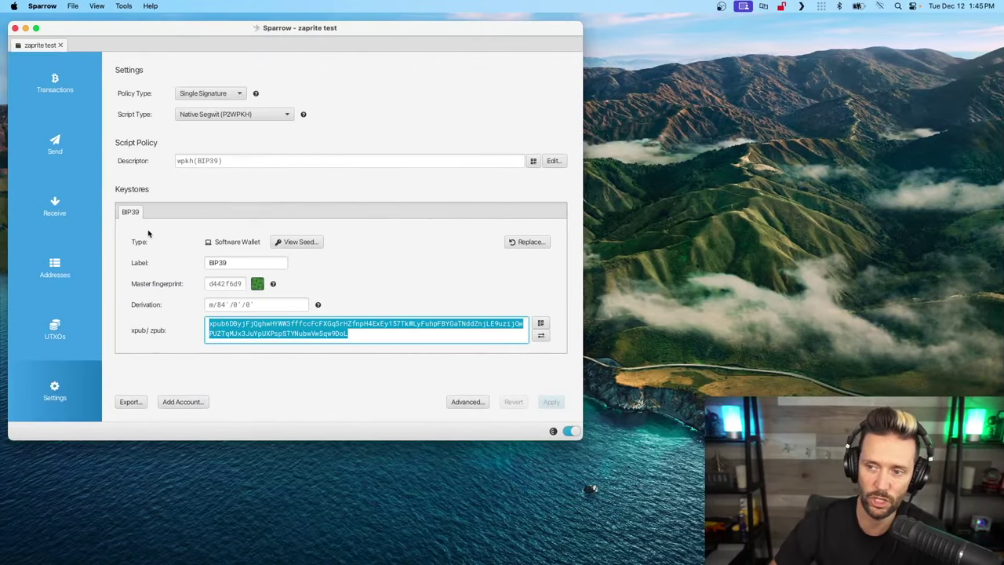
Step: Show Sparrow's receive address and compare it with the address Zaprite derived
click(40, 208)
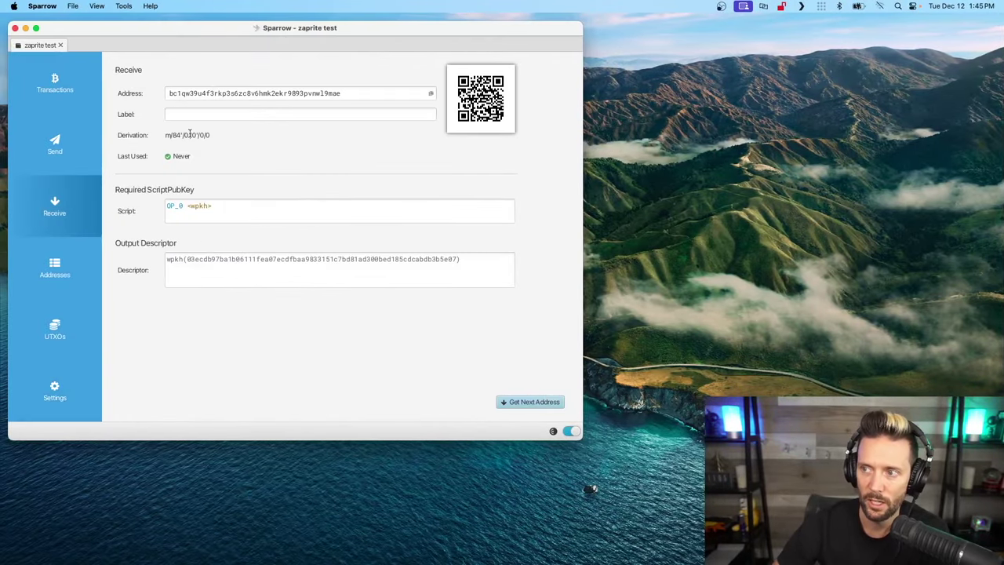
key(ctrl+Right)
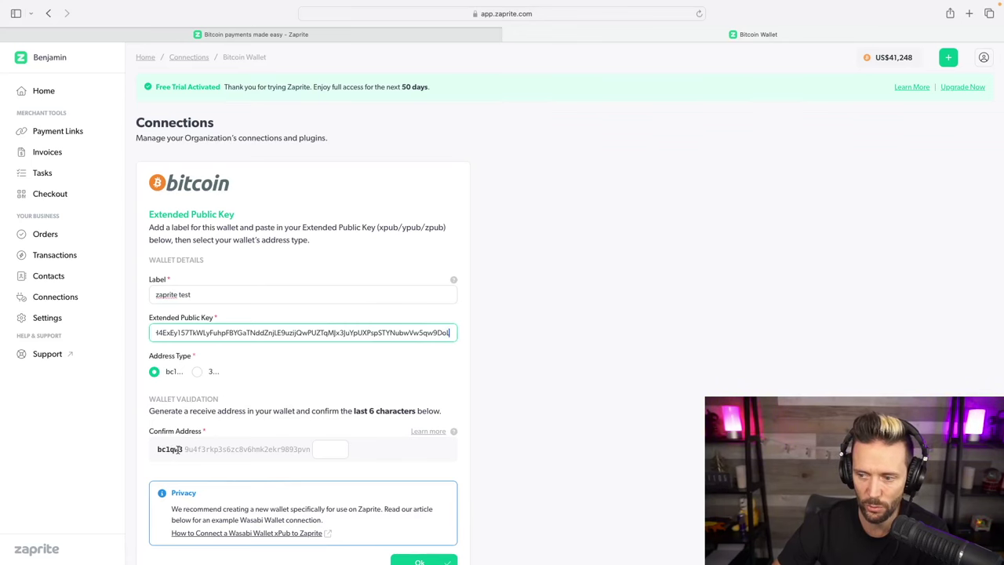
key(ctrl+Left)
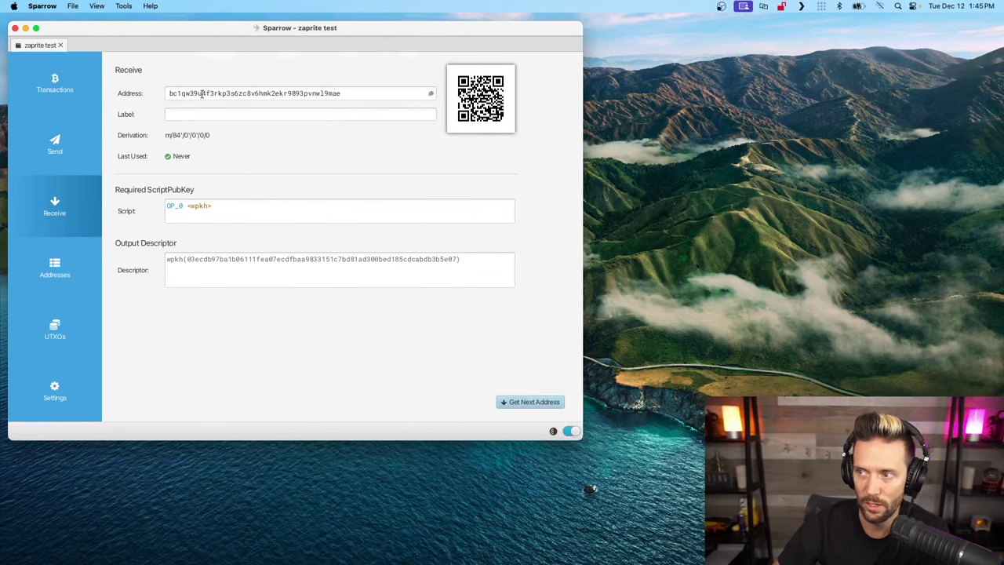
key(ctrl+Right)
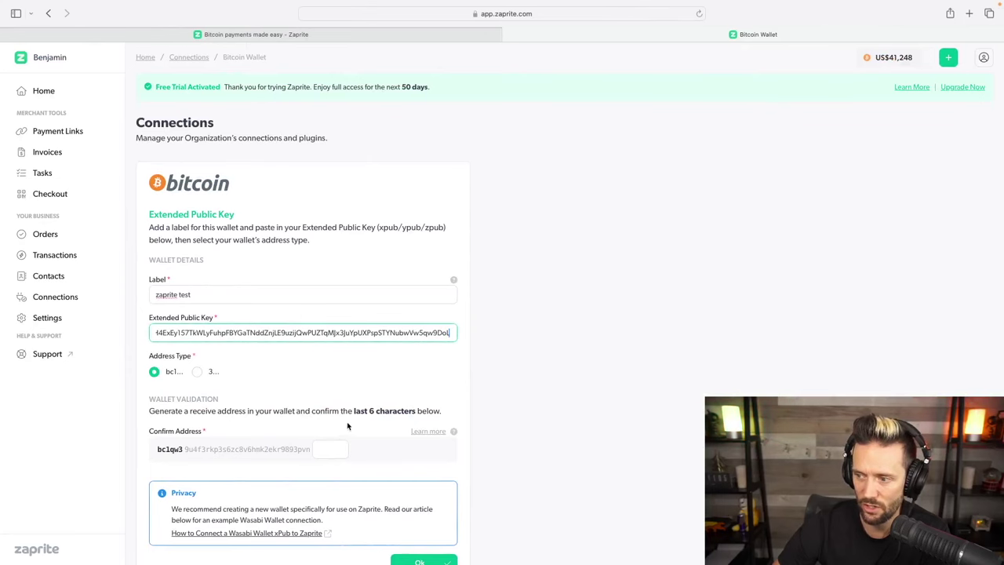
key(ctrl+Left)
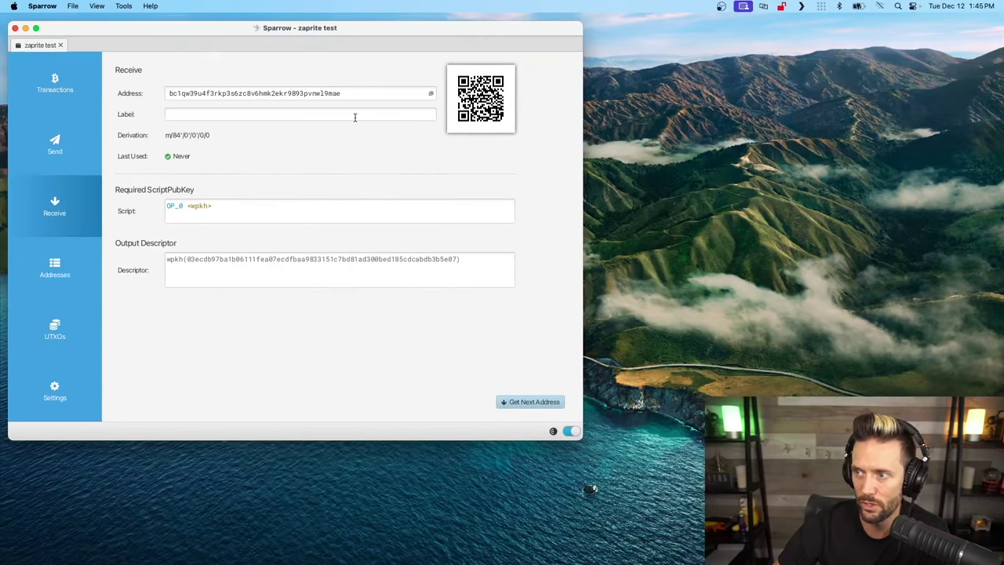
Step: Confirm the address with its last six characters 'wl9mae' and save the Bitcoin connection
click(349, 97)
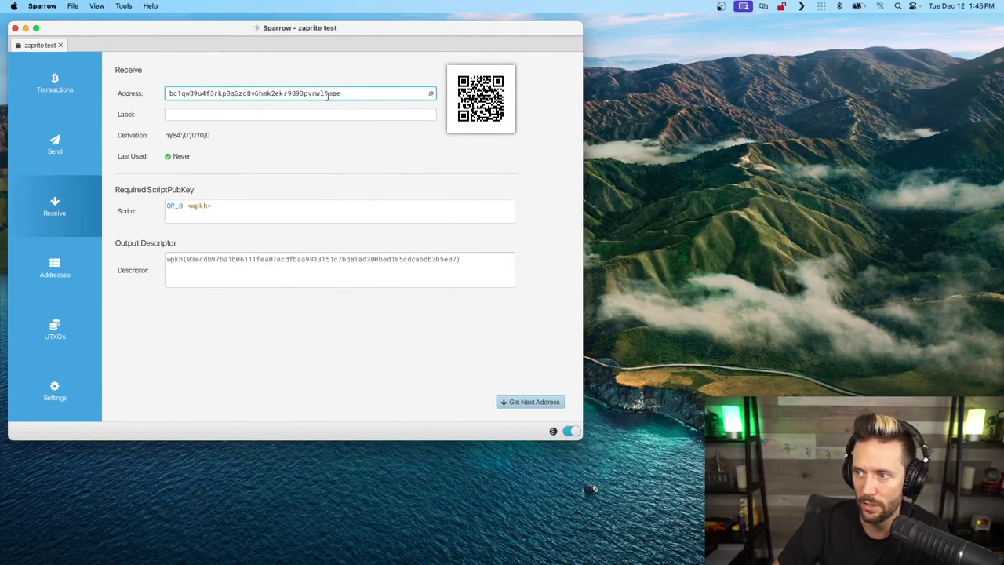
click(326, 96)
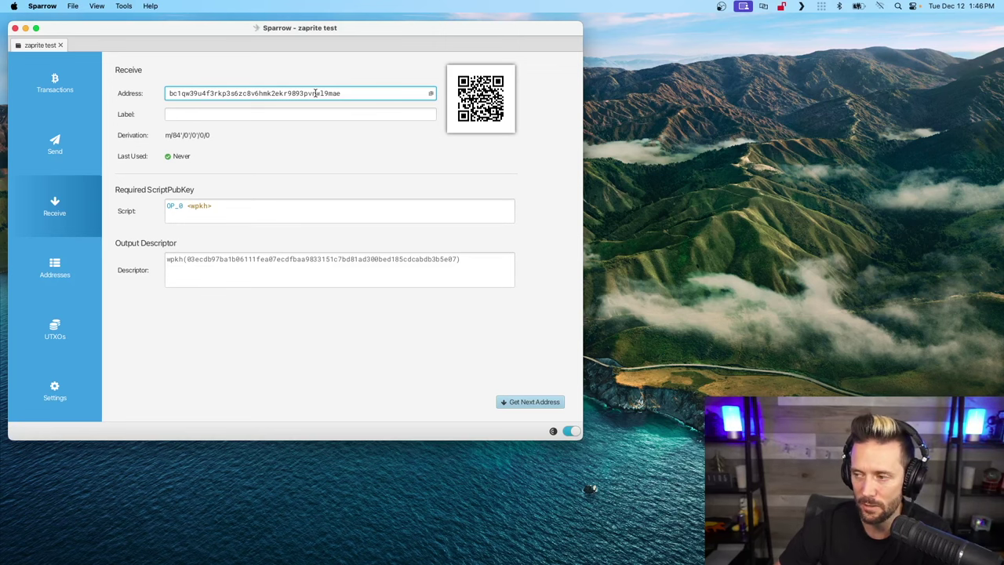
key(super+Tab)
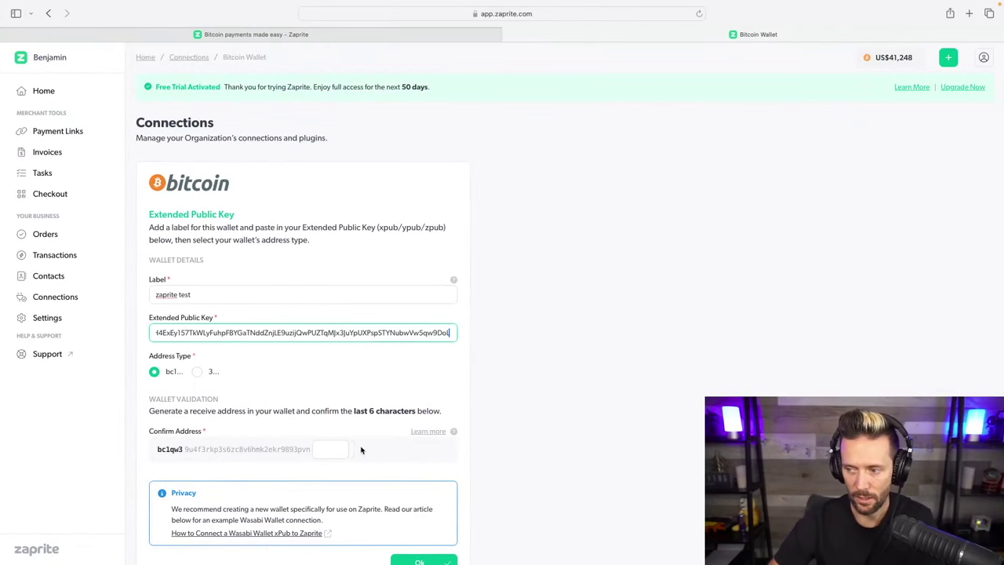
click(330, 448)
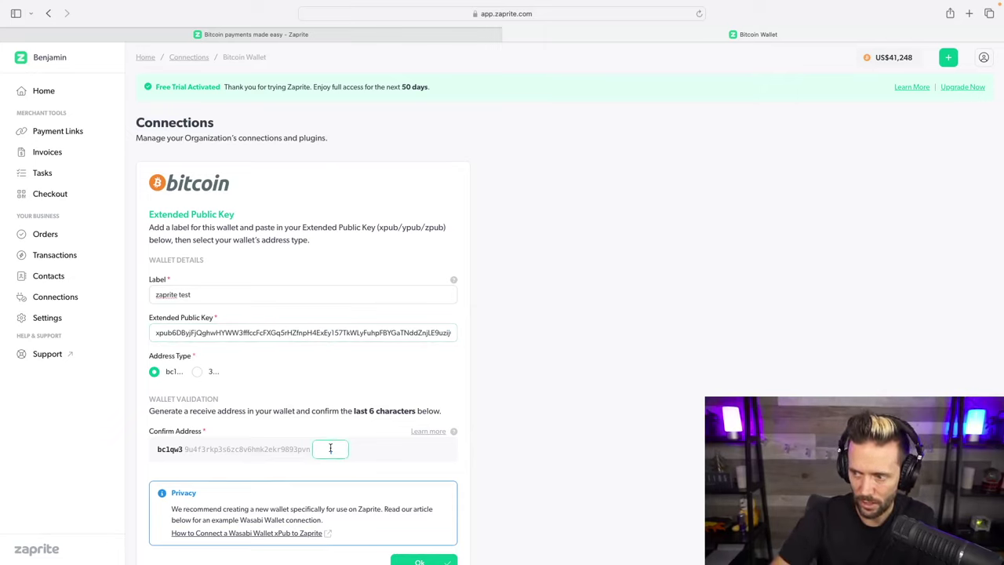
text(wl9mae)
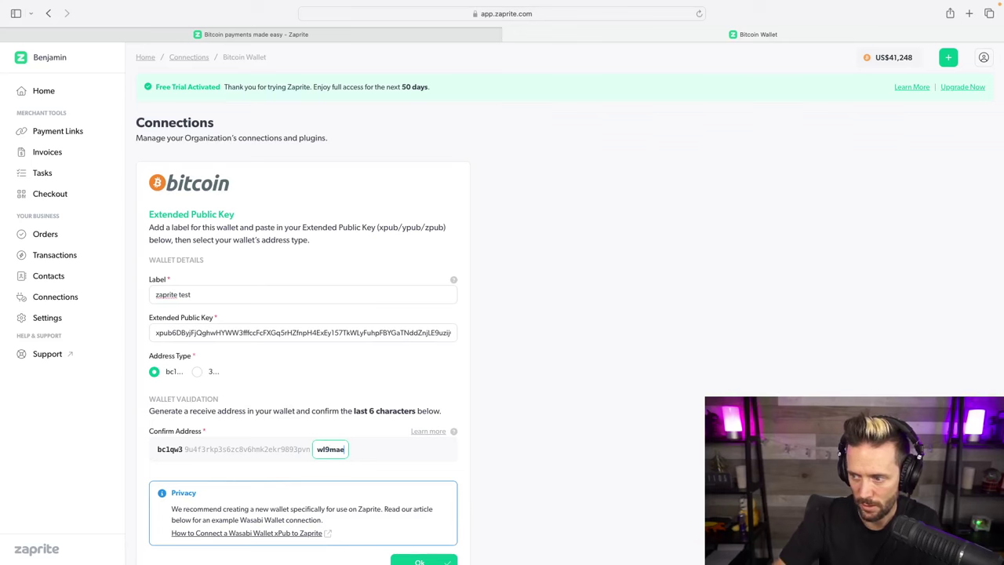
scroll(570, 478, down, 1)
click(421, 530)
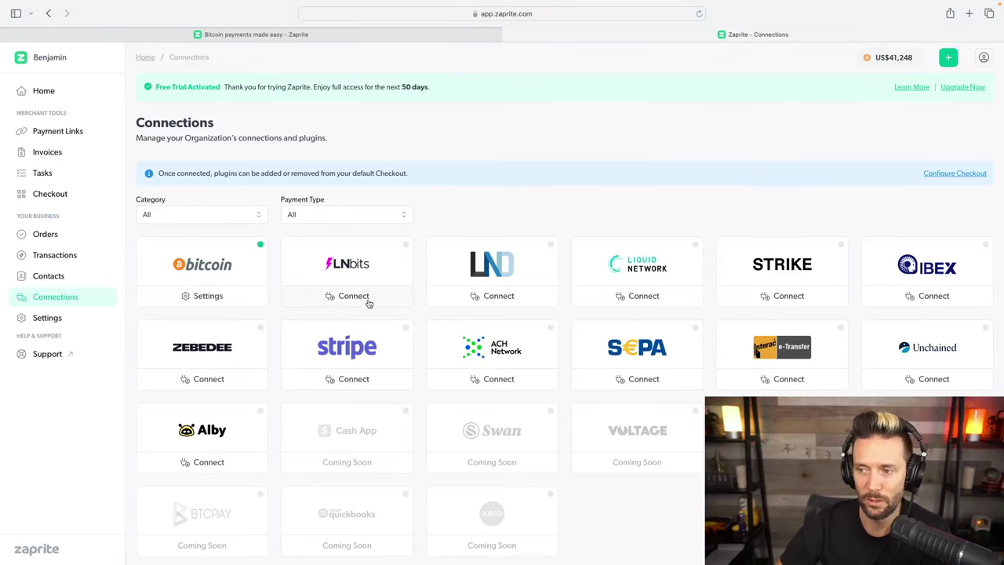
Step: Check the new Sparrow wallet's transaction history showing 0 sats and no transactions
key(super+Tab)
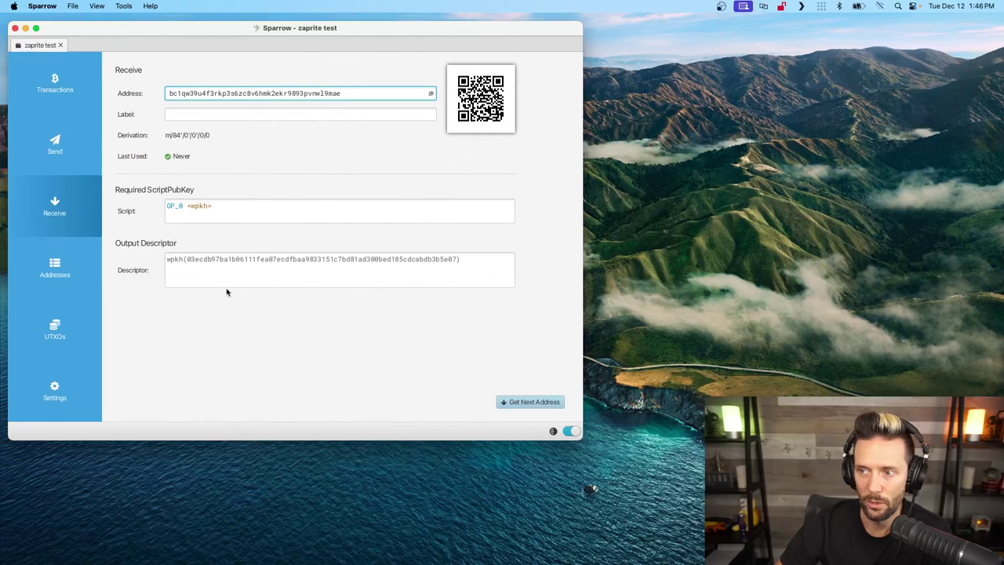
click(26, 92)
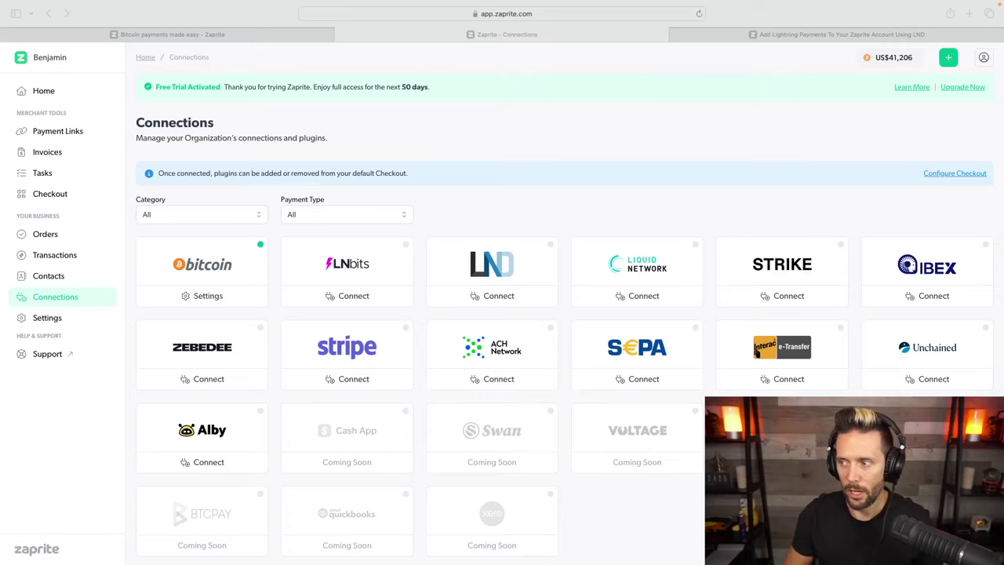
Step: Open Zaprite's LND connection form and its LND setup guide tab
click(461, 226)
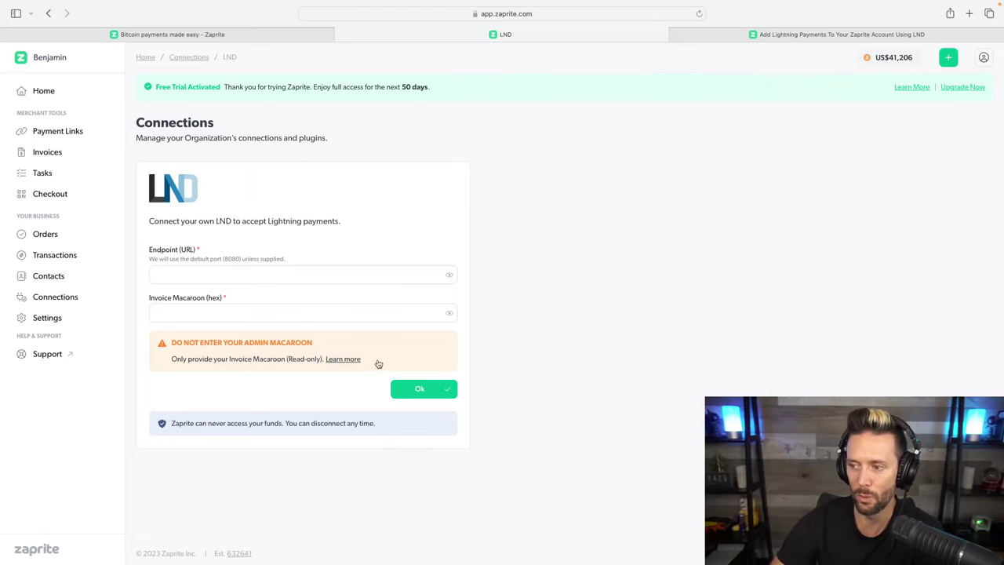
click(755, 33)
Step: Read the LND guide, return to the LND form, then switch to the StartOS services dashboard
scroll(540, 331, down, 3)
scroll(540, 331, up, 3)
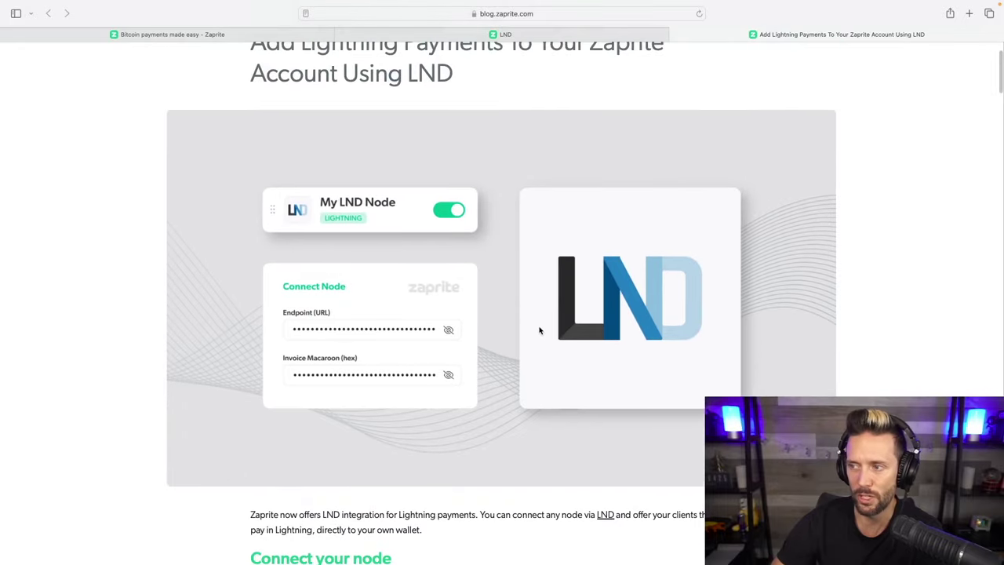
scroll(540, 330, down, 10)
scroll(540, 330, down, 2)
scroll(540, 330, up, 12)
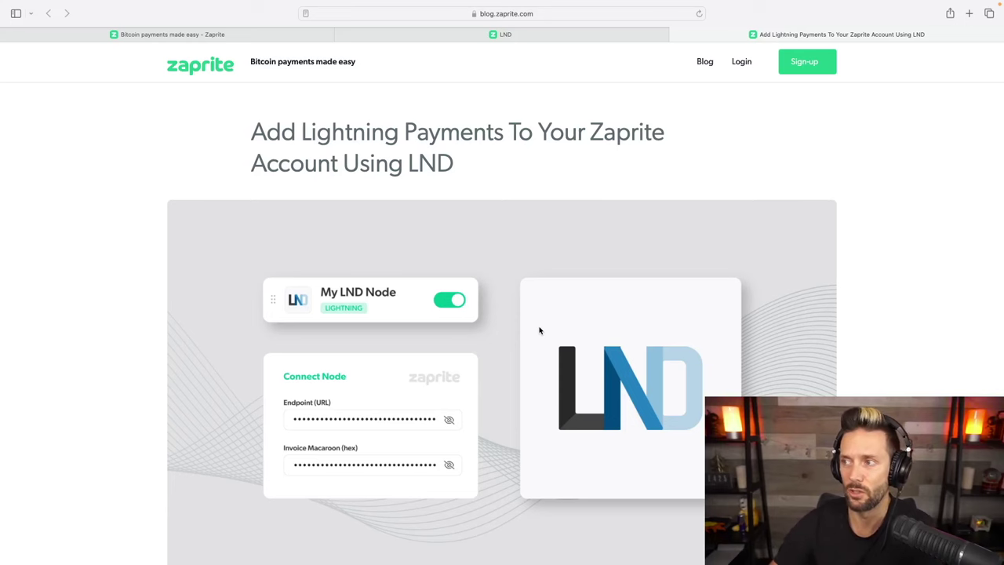
click(479, 38)
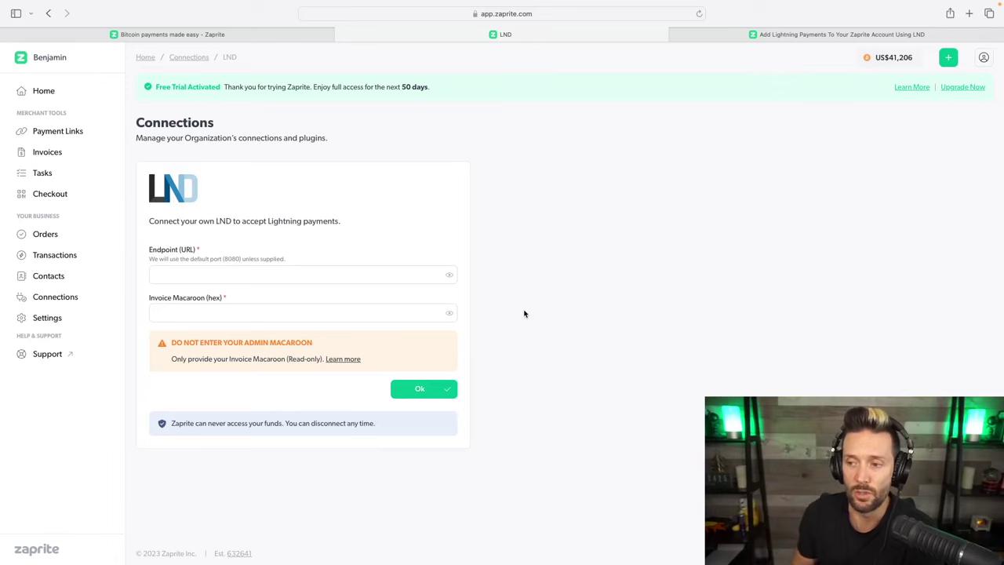
key(ctrl+Left)
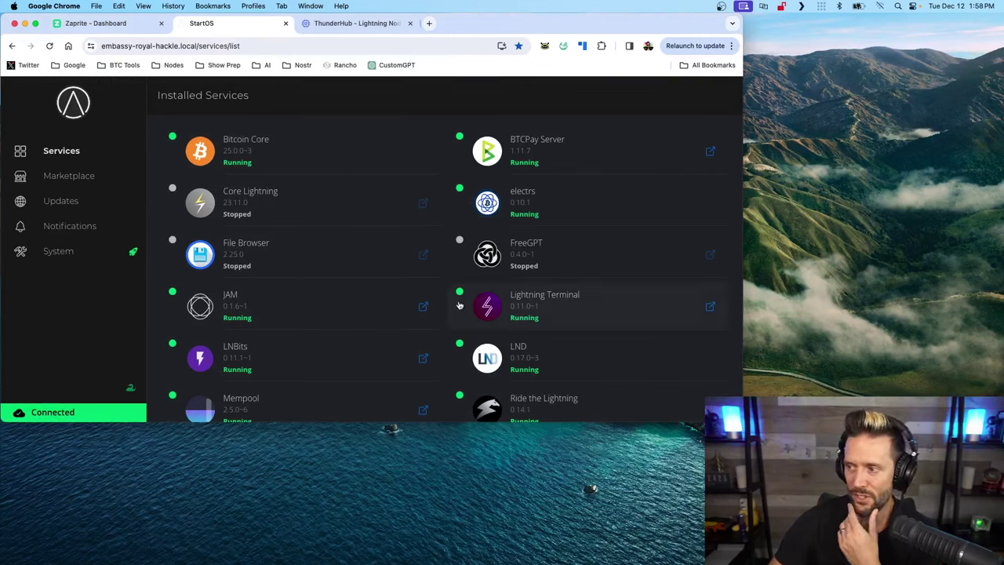
Step: Copy the LND Connect REST URL from the LND service's Properties page in StartOS
click(536, 355)
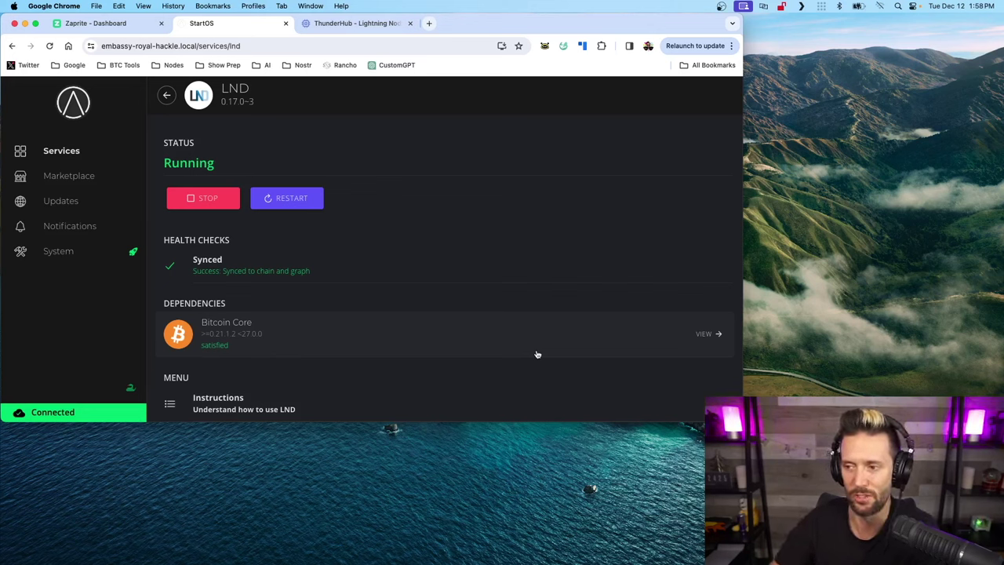
scroll(439, 263, down, 3)
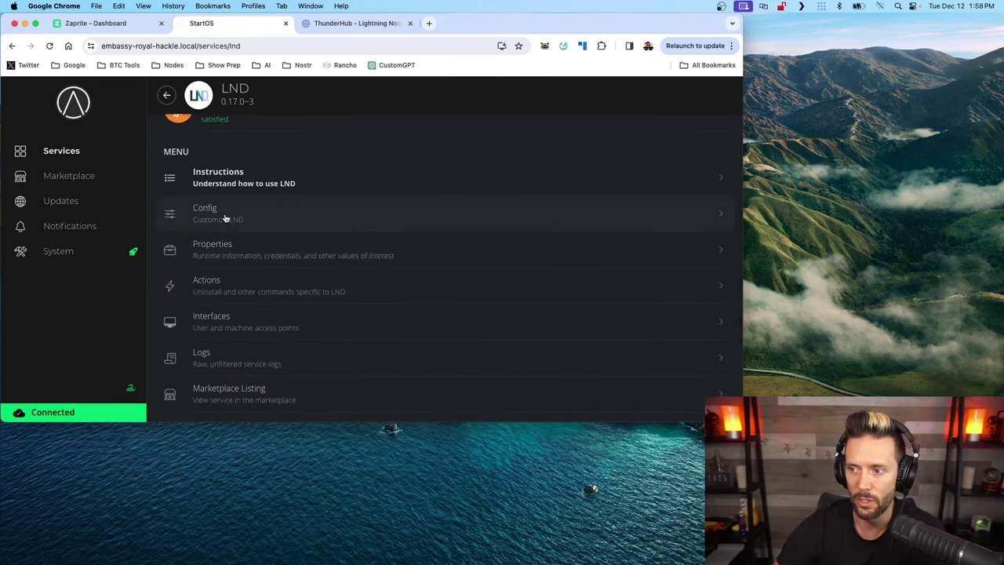
click(225, 218)
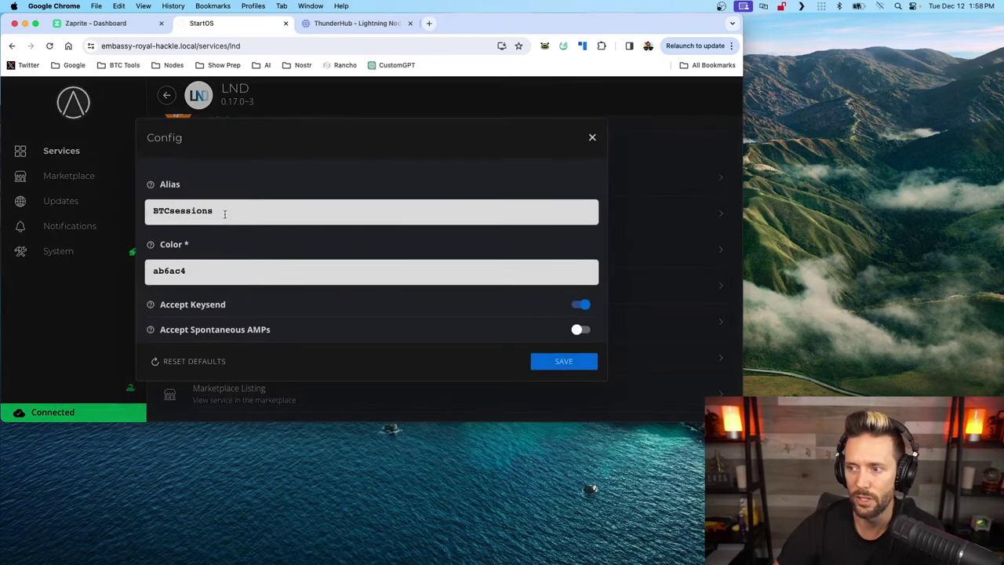
click(587, 140)
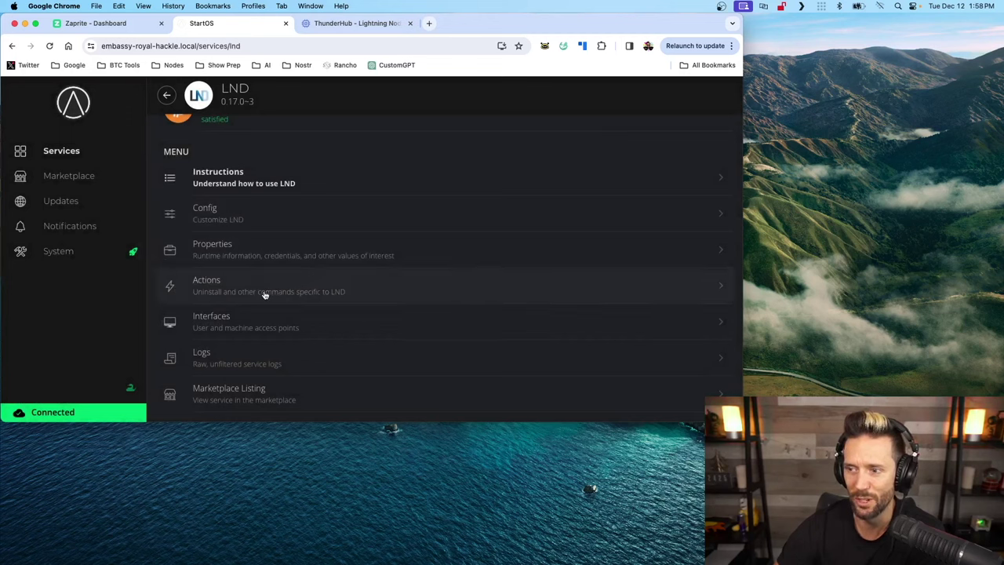
click(233, 255)
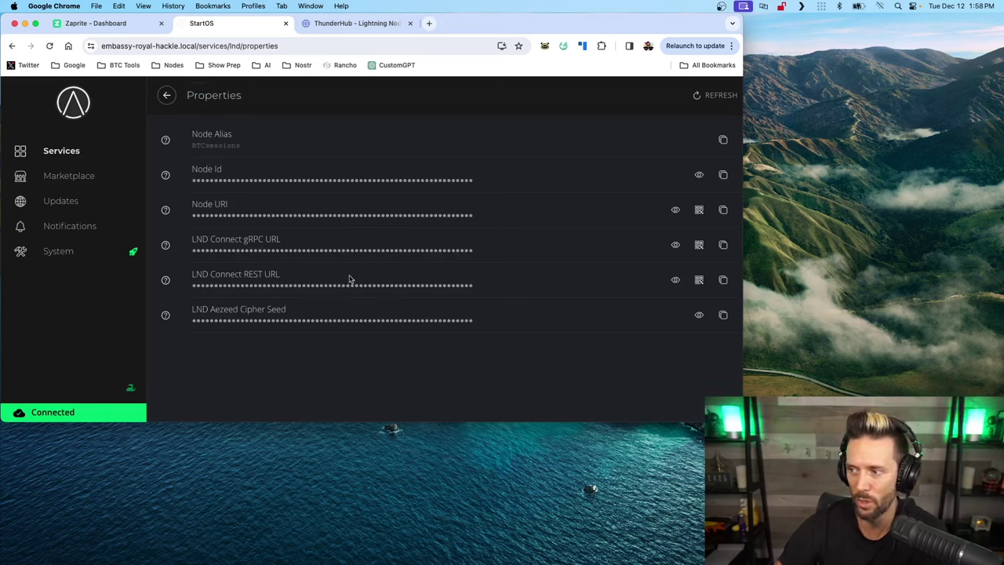
click(723, 280)
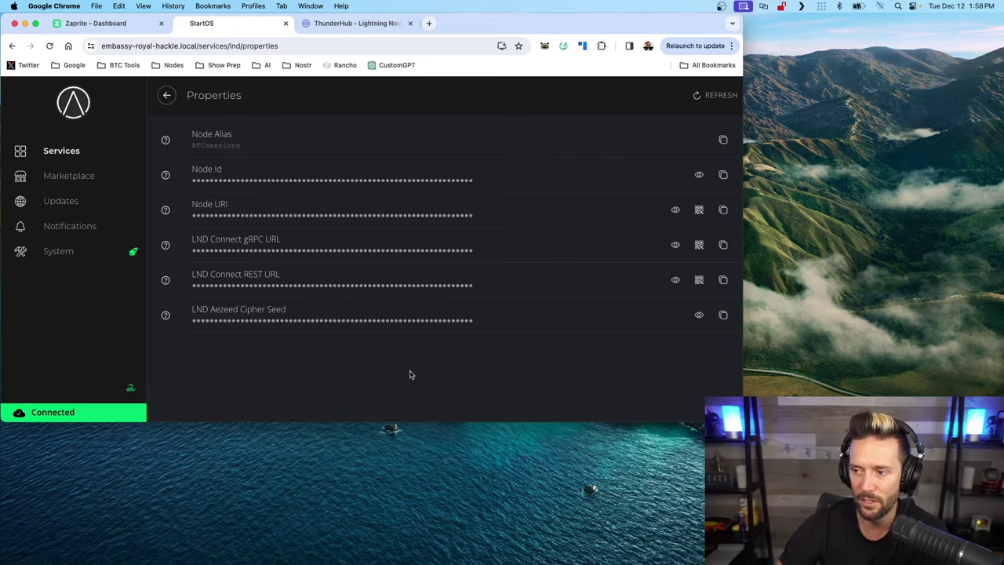
key(ctrl+Right)
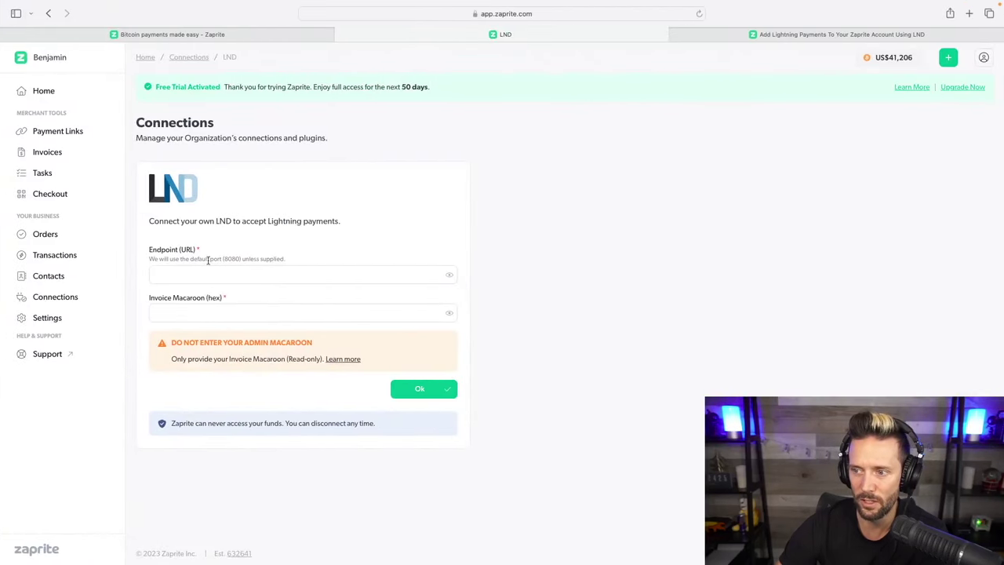
Step: Paste the copied REST URL into Zaprite's LND Endpoint (URL) field
click(180, 277)
key(super+v)
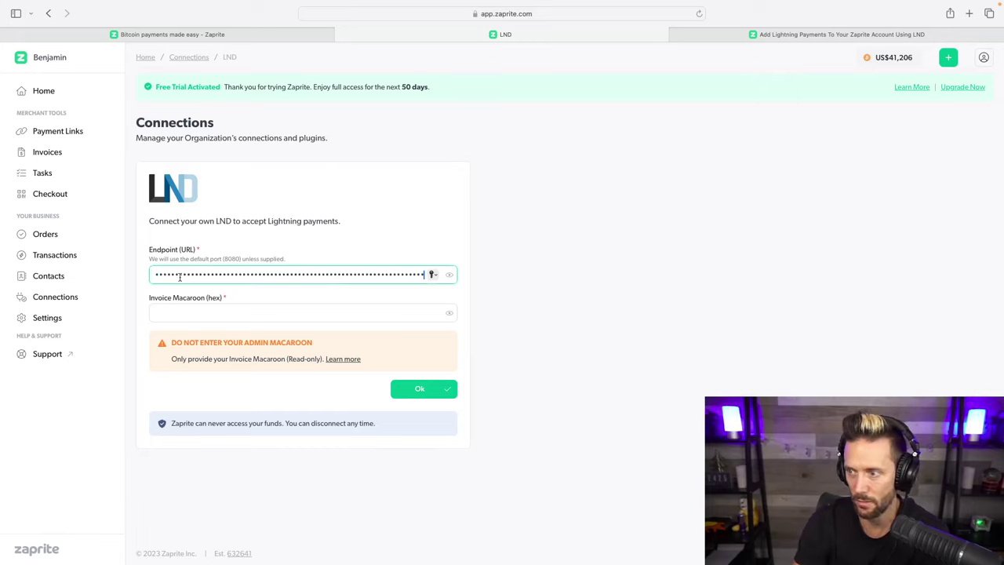
click(561, 272)
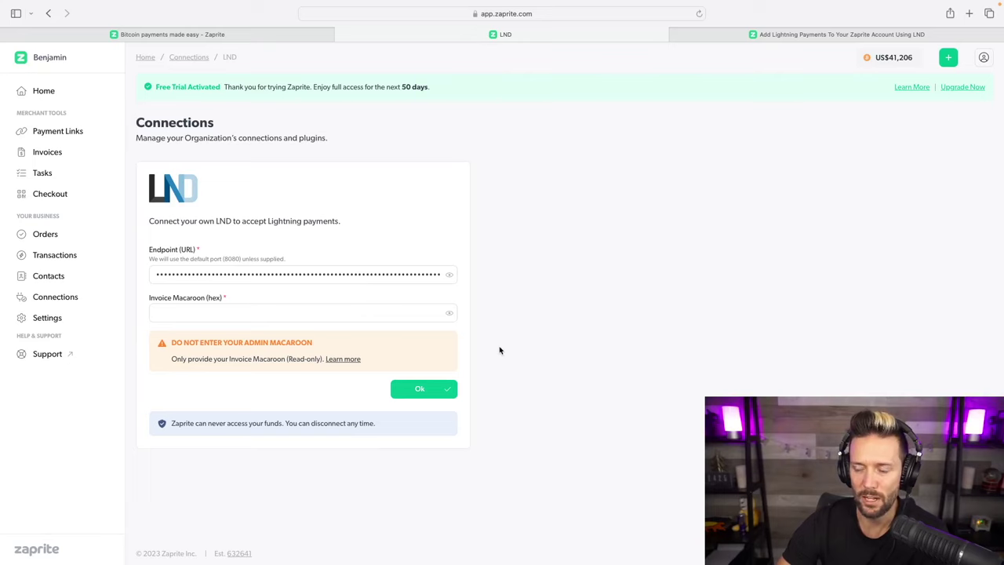
key(ctrl+Left)
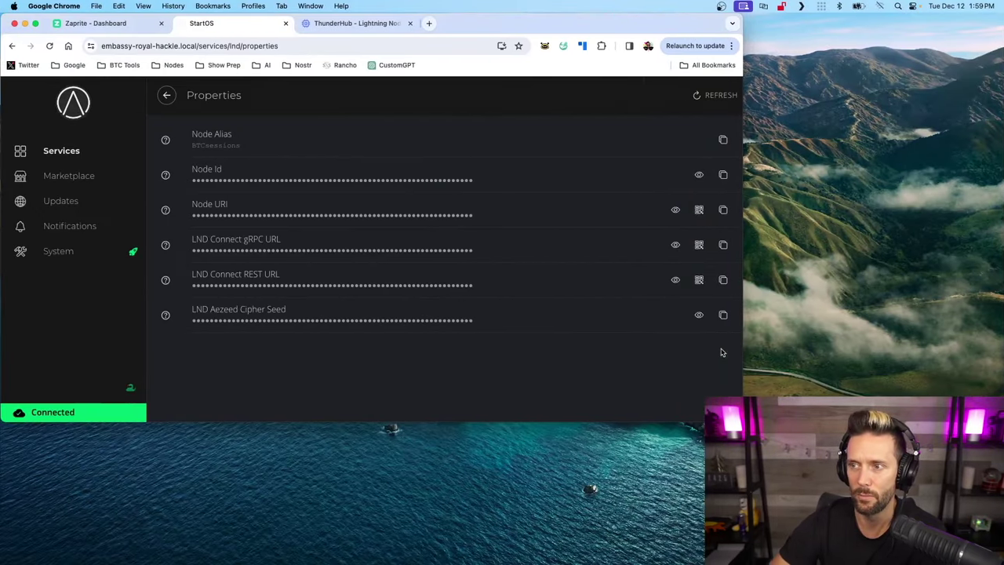
Step: Go back to StartOS's Installed Services list, find Thunderhub, and bring up ThunderHub
click(166, 96)
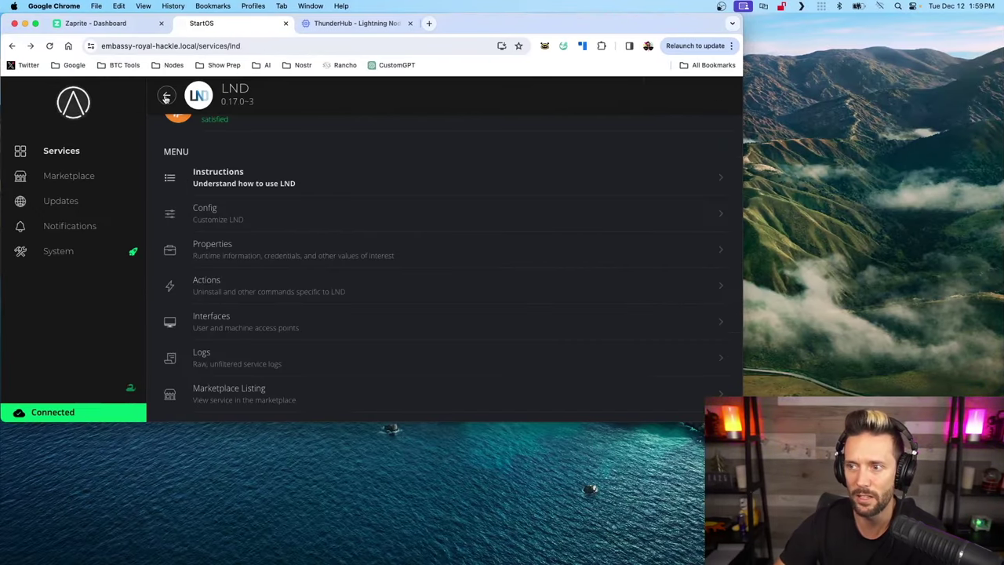
click(167, 96)
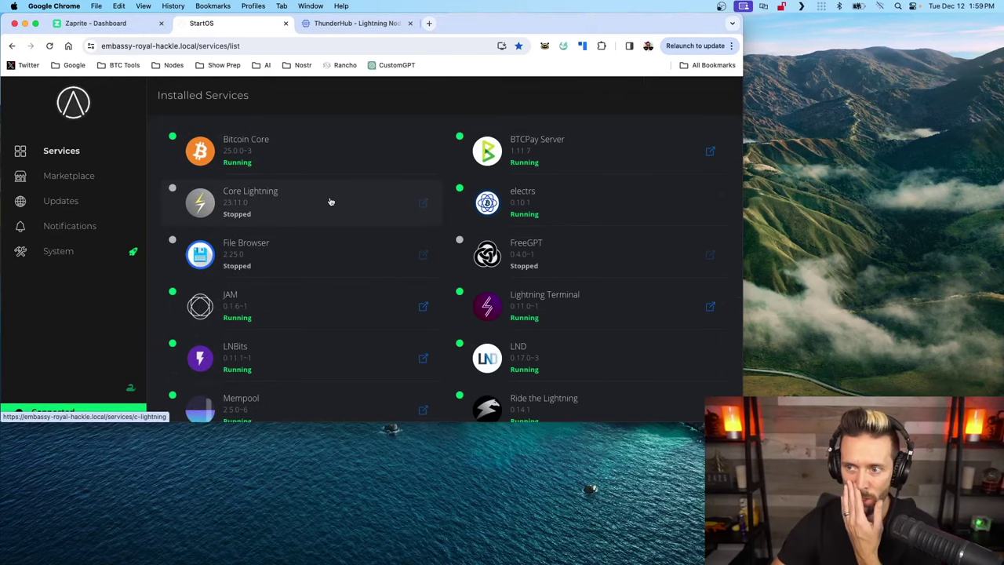
scroll(331, 202, down, 3)
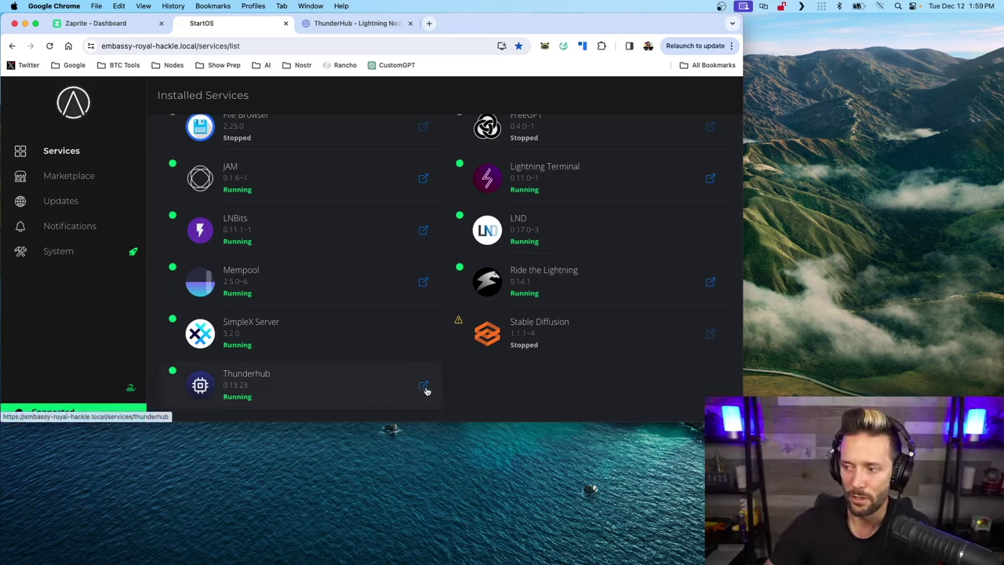
click(337, 26)
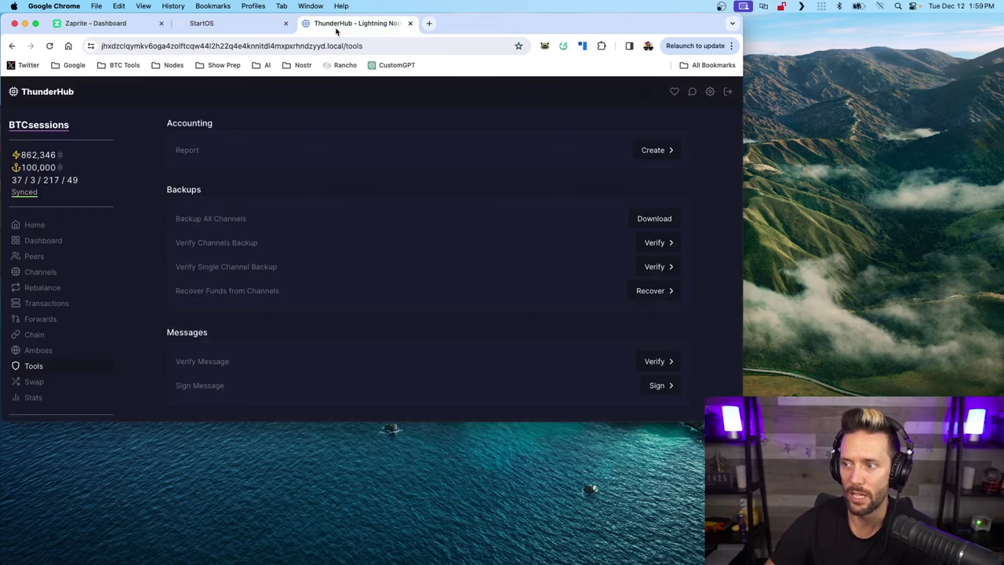
Step: Open the macaroon Bake form in the Bakery section of ThunderHub's Tools page
click(35, 225)
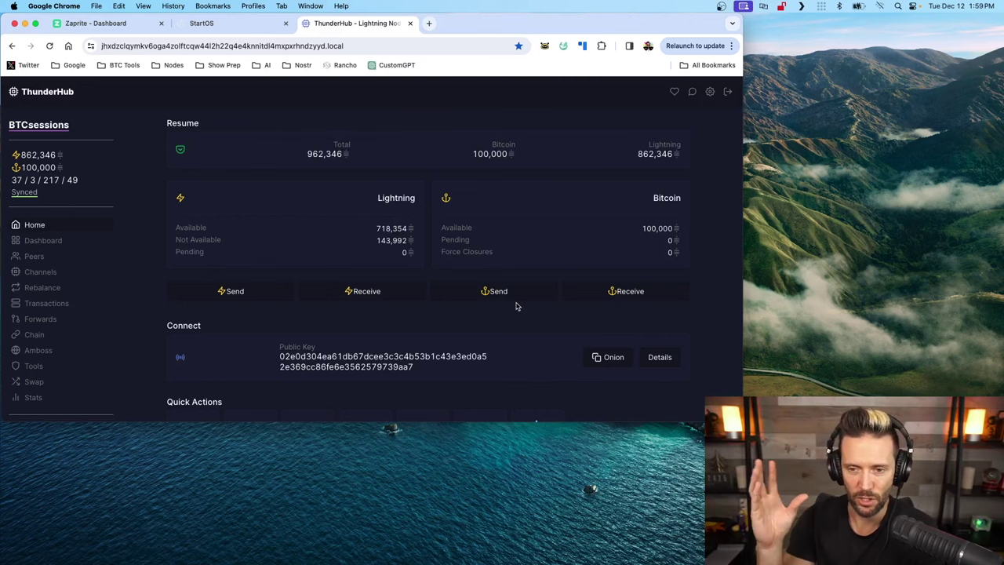
scroll(81, 256, down, 5)
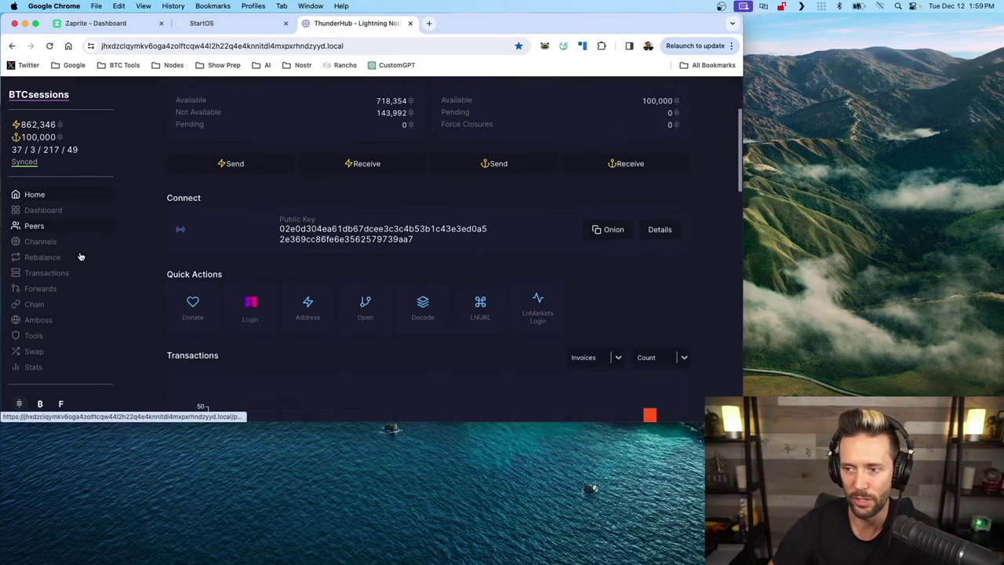
click(33, 335)
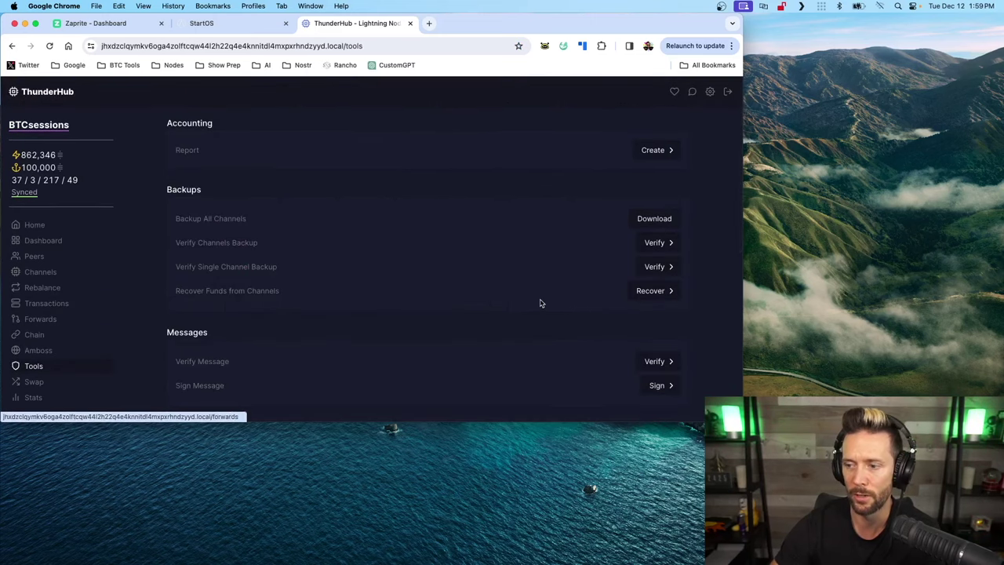
scroll(540, 302, down, 6)
scroll(540, 302, up, 1)
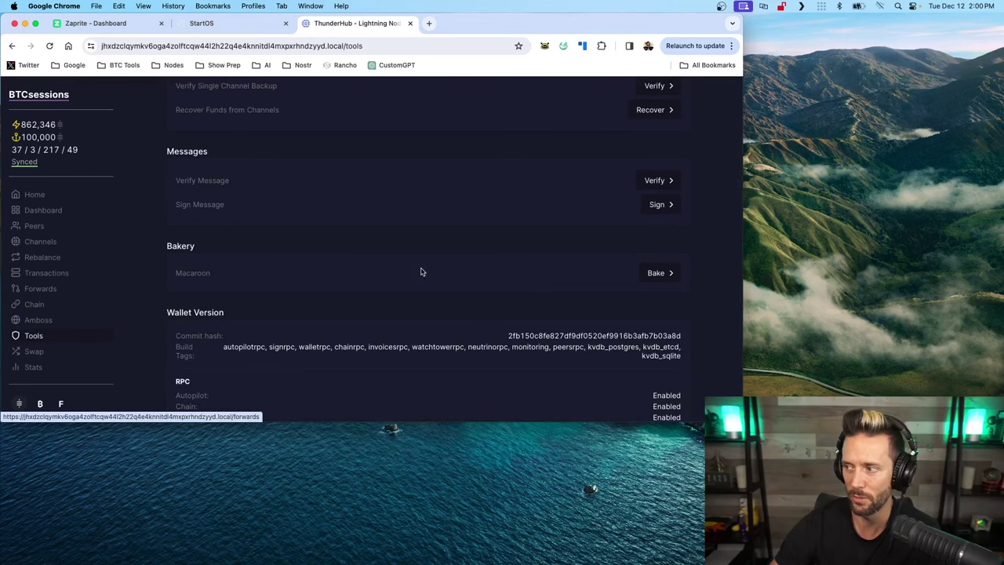
click(656, 273)
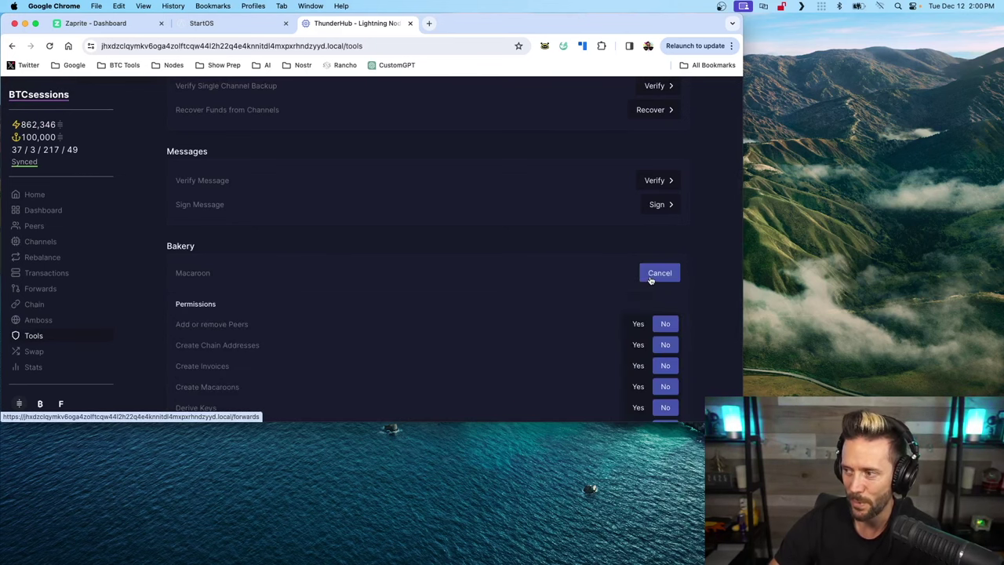
Step: Bake a macaroon with Create Invoices and Get Invoices set to Yes, and copy its hex value
scroll(437, 309, down, 4)
scroll(437, 311, down, 2)
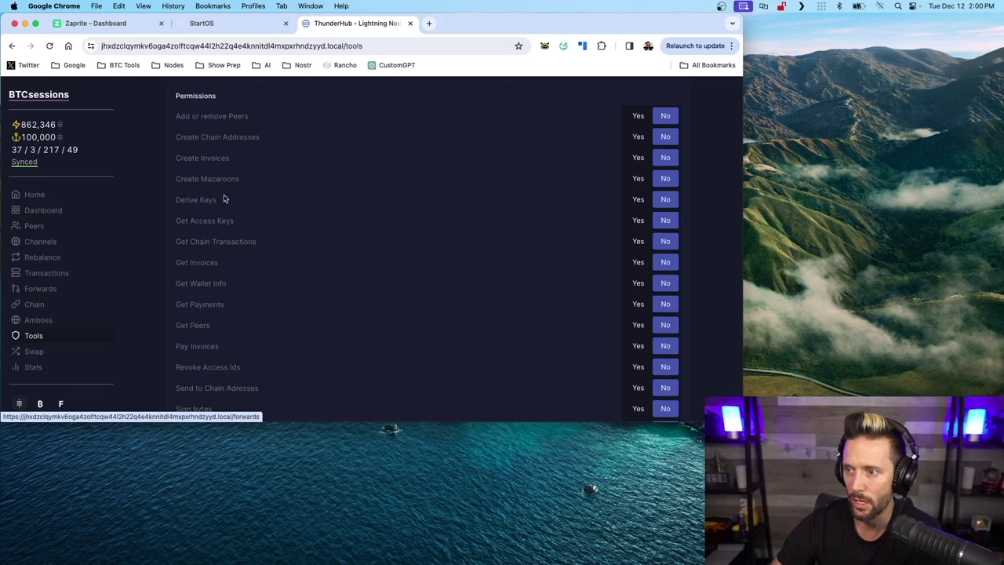
click(637, 160)
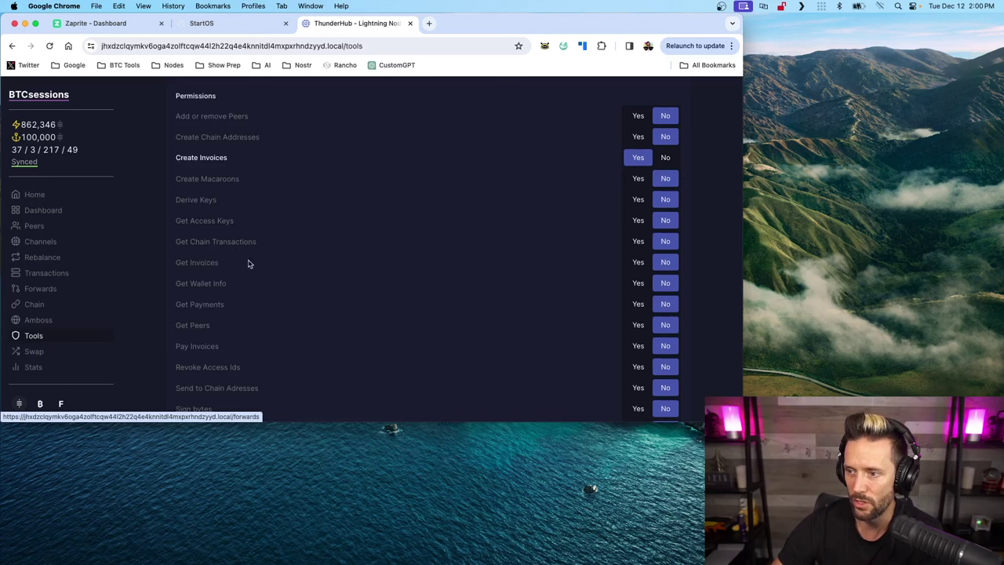
click(639, 266)
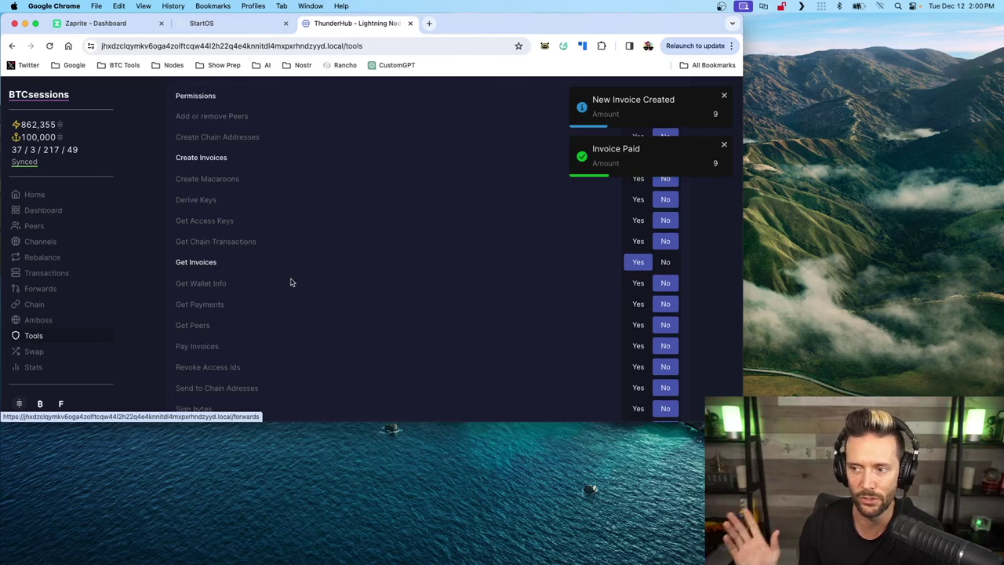
scroll(349, 289, down, 6)
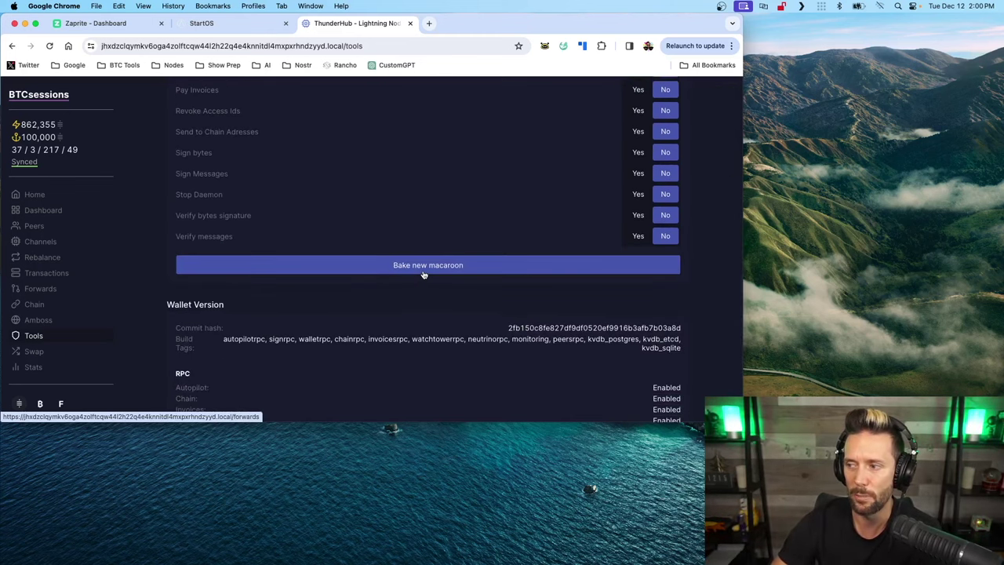
click(425, 277)
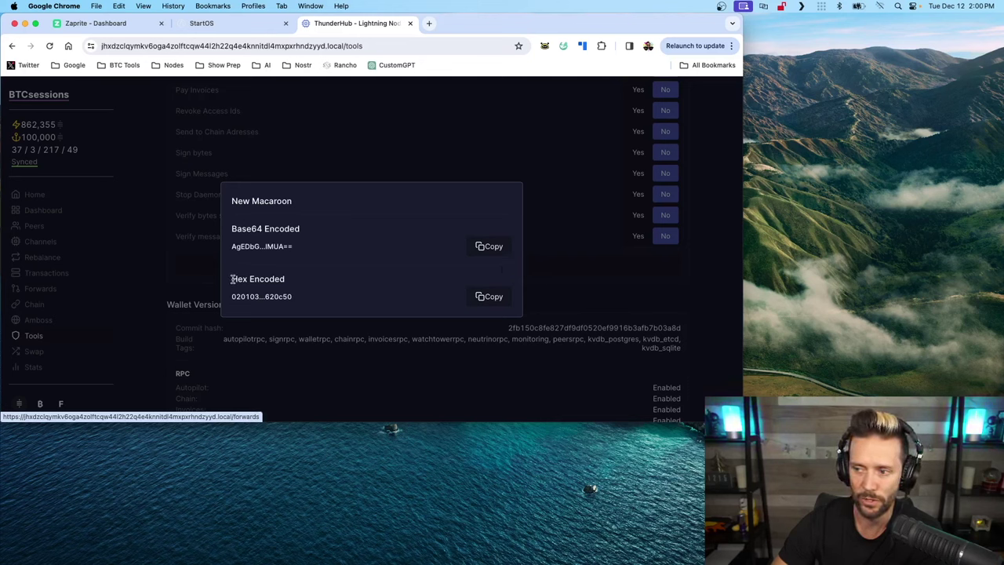
click(488, 297)
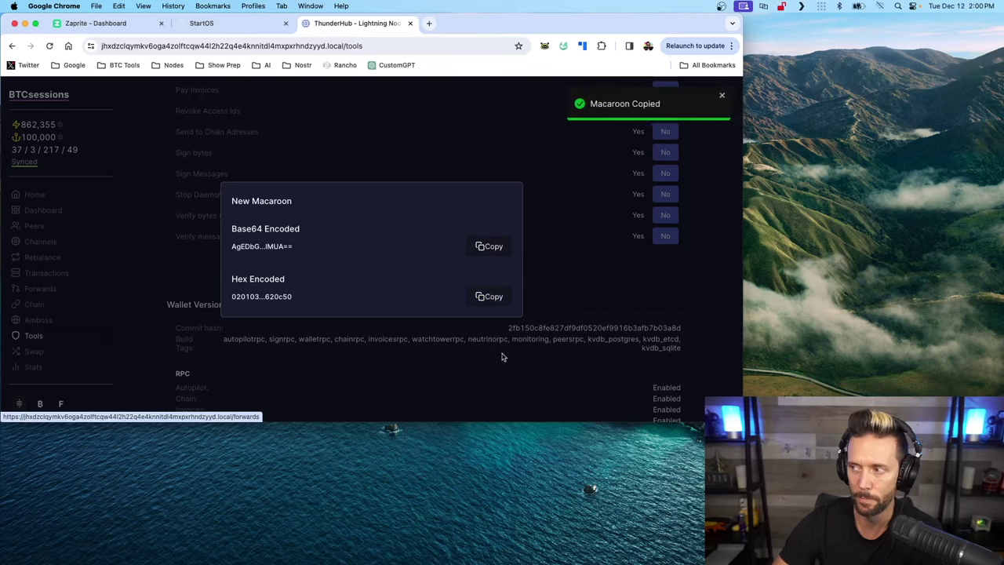
key(super+Tab)
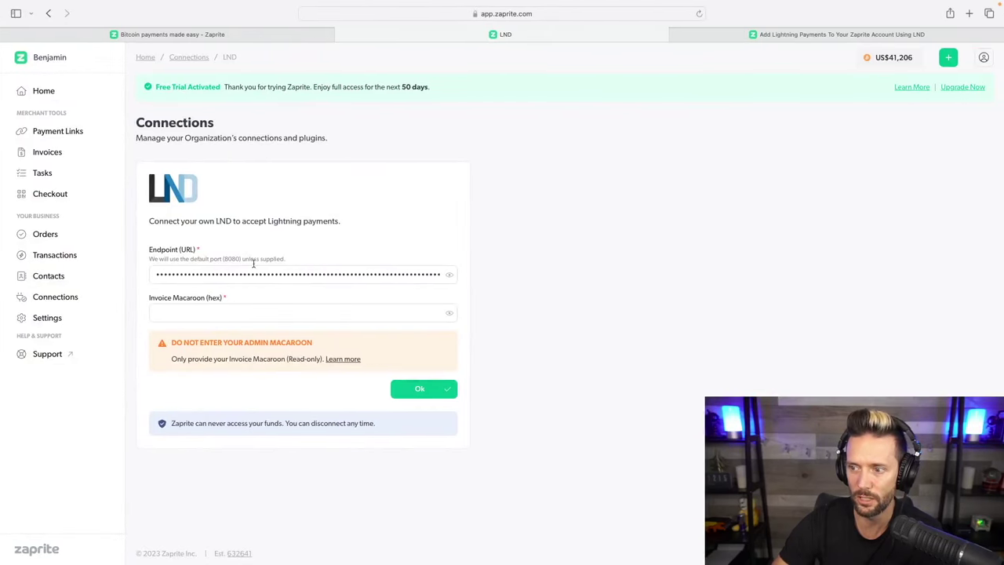
Step: Paste the hex macaroon into Invoice Macaroon, save the LND connection, and start connecting Strike
click(162, 314)
key(super+v)
click(420, 390)
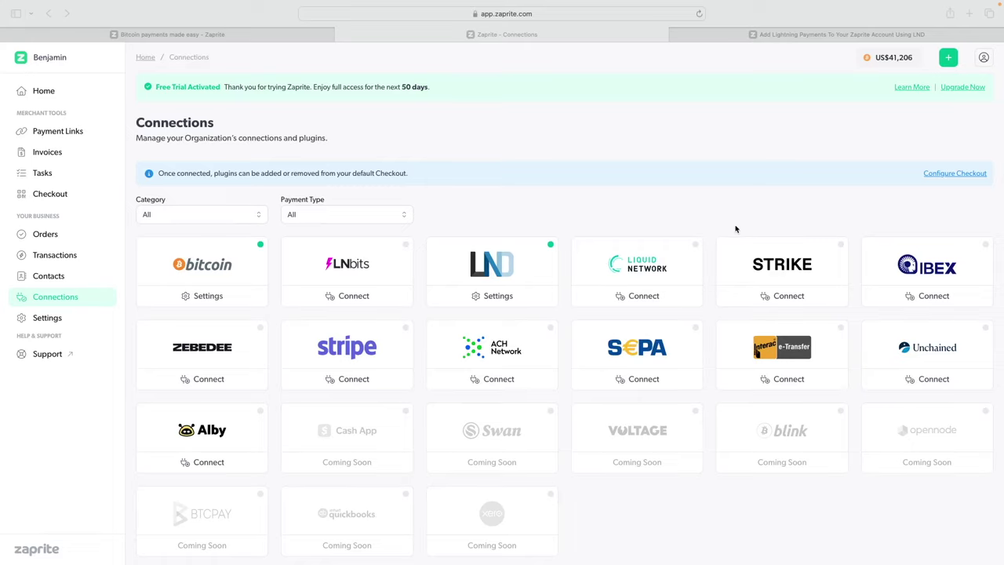
click(775, 298)
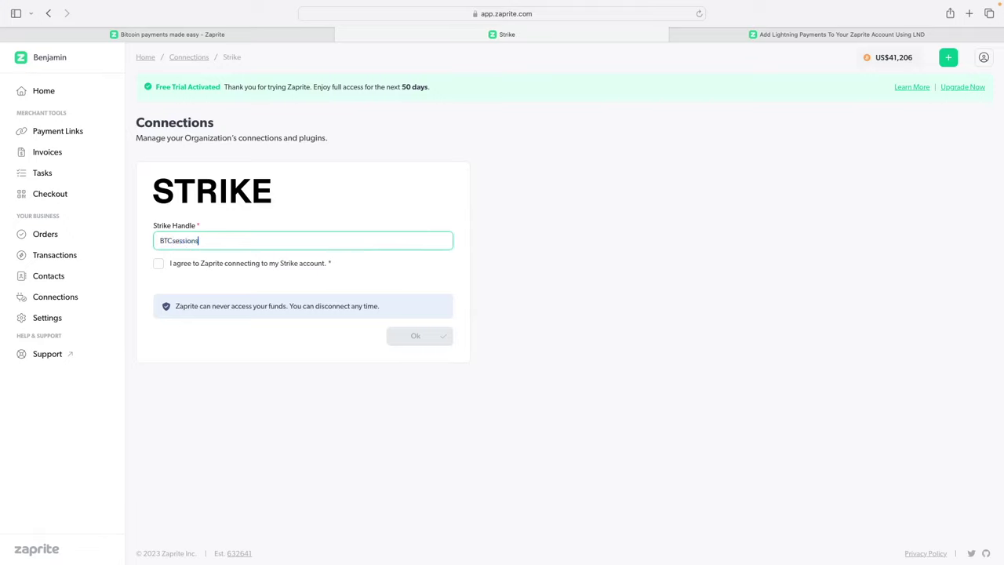
Step: Accept the Strike connection agreement and submit the Strike form
click(158, 264)
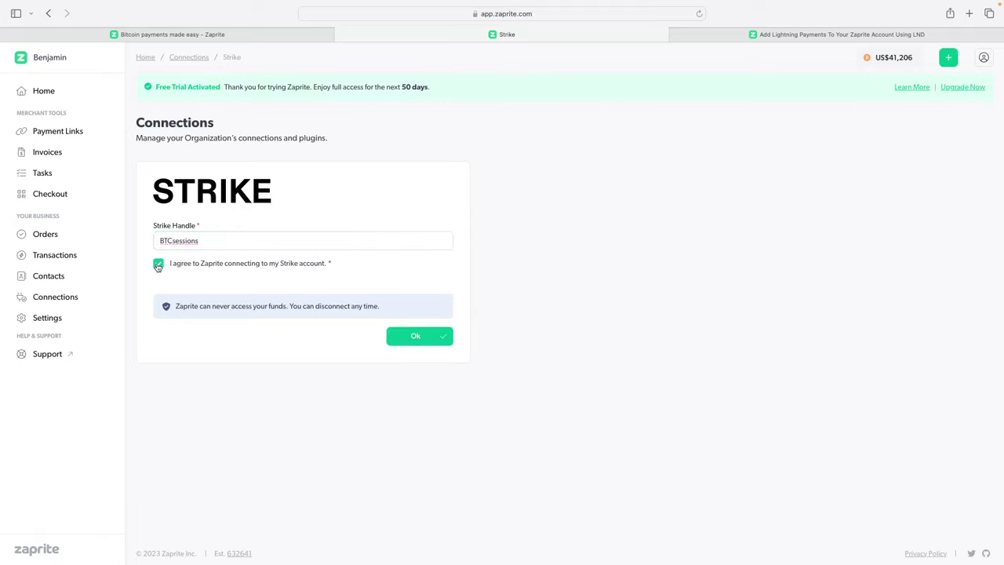
click(411, 337)
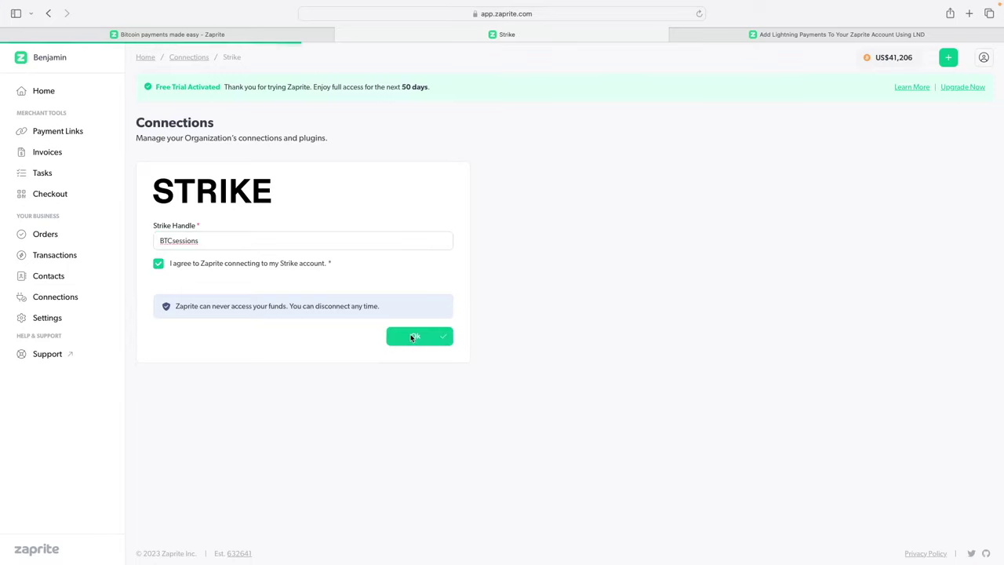
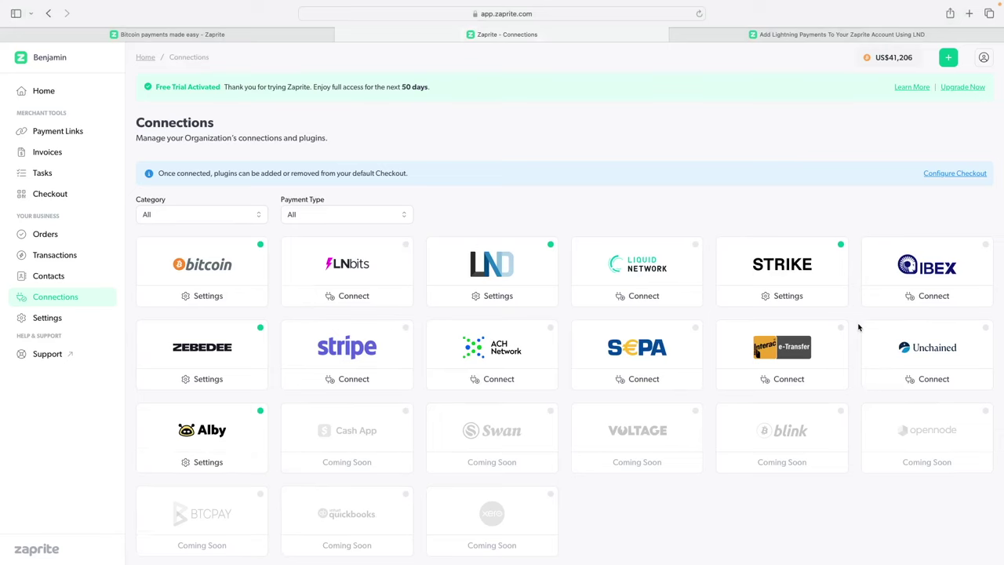
Step: Scroll down to the Unchained card and open its vault connection form
scroll(861, 328, down, 1)
click(932, 352)
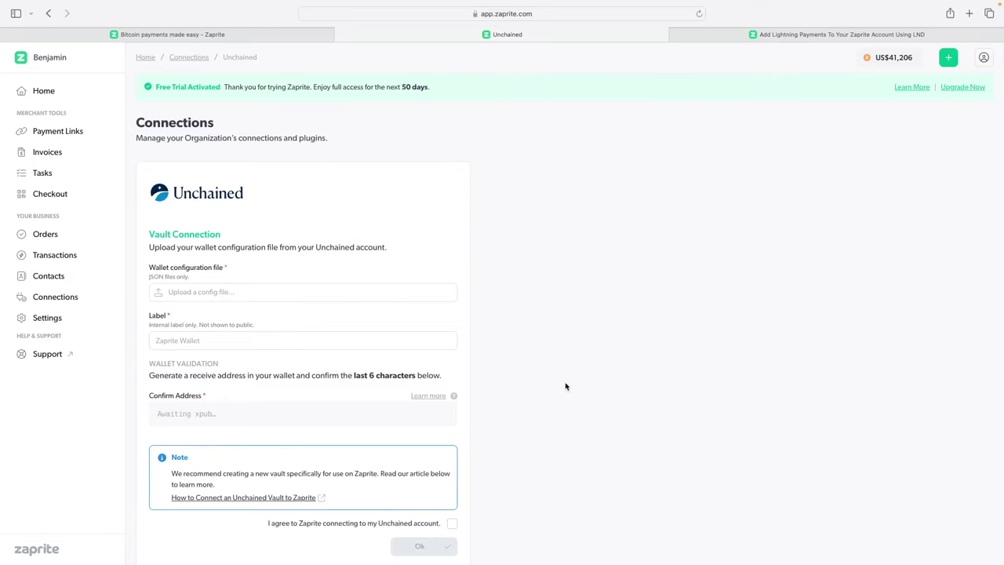
Step: Look over the empty Unchained vault form, then go back to the Connections page
scroll(564, 385, down, 2)
scroll(566, 386, down, 3)
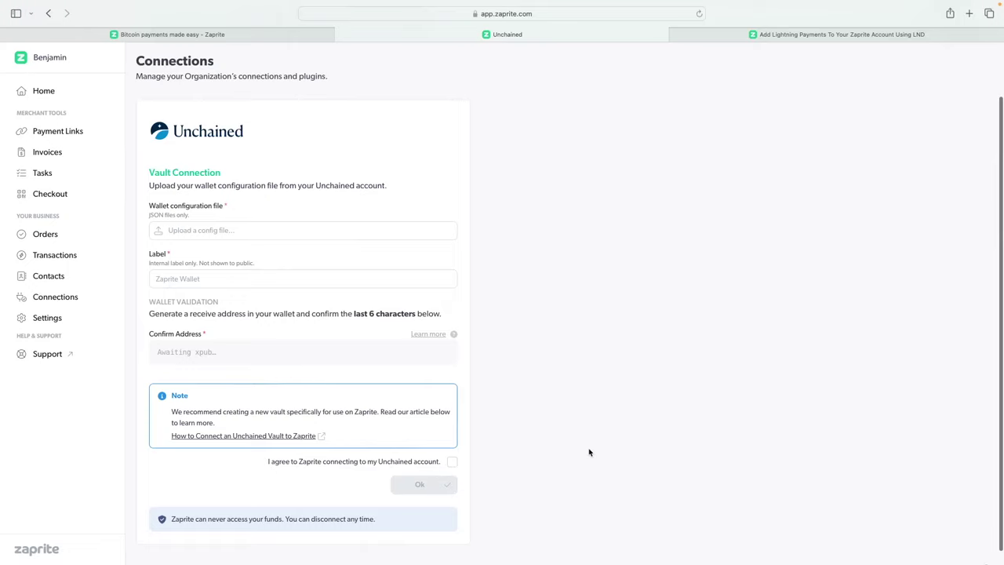
scroll(542, 346, up, 3)
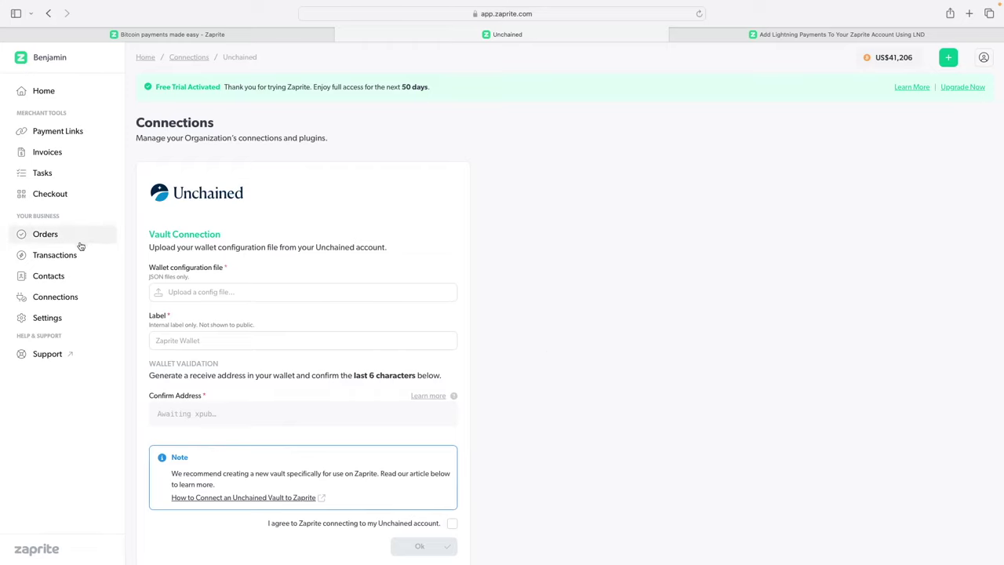
click(54, 305)
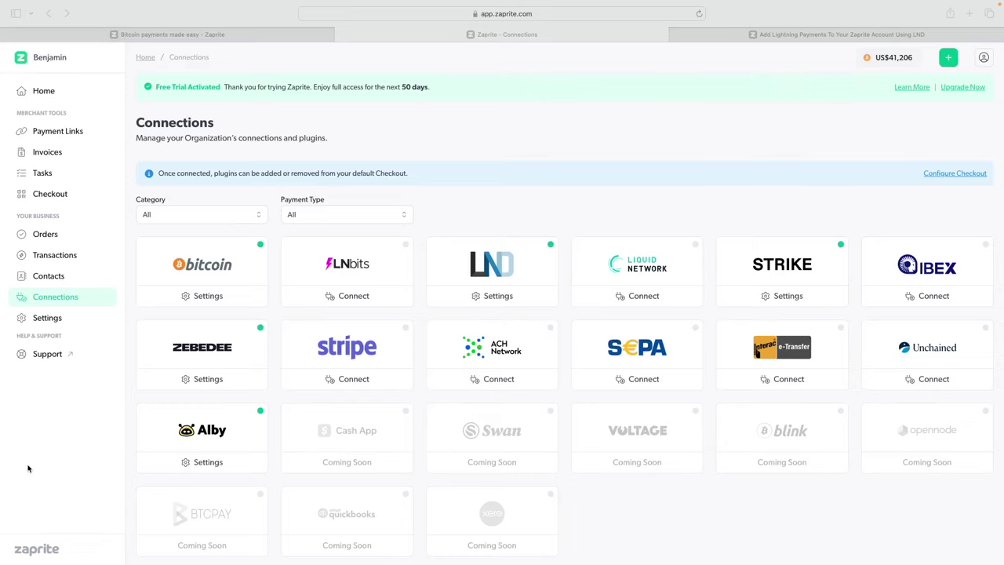
click(345, 399)
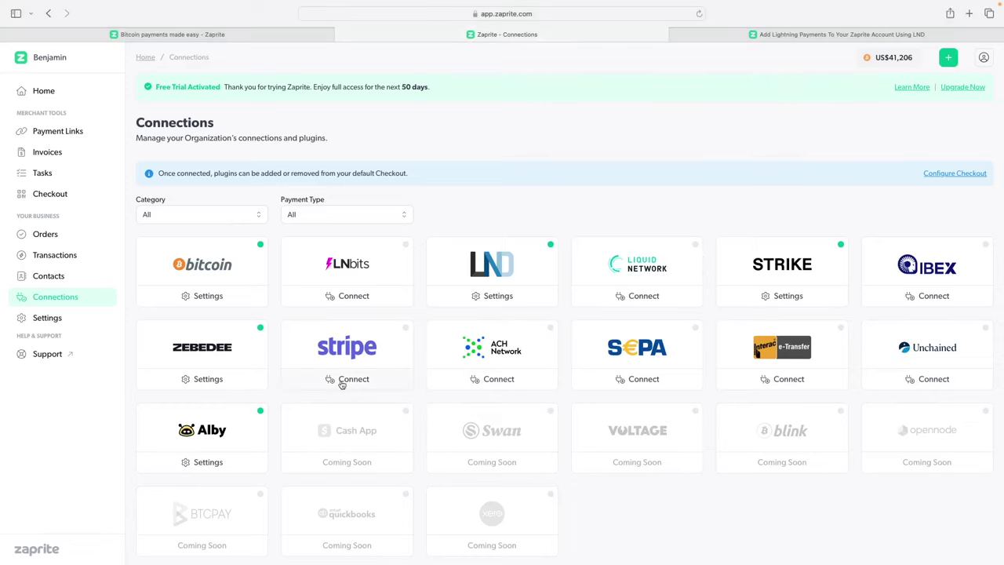
click(342, 383)
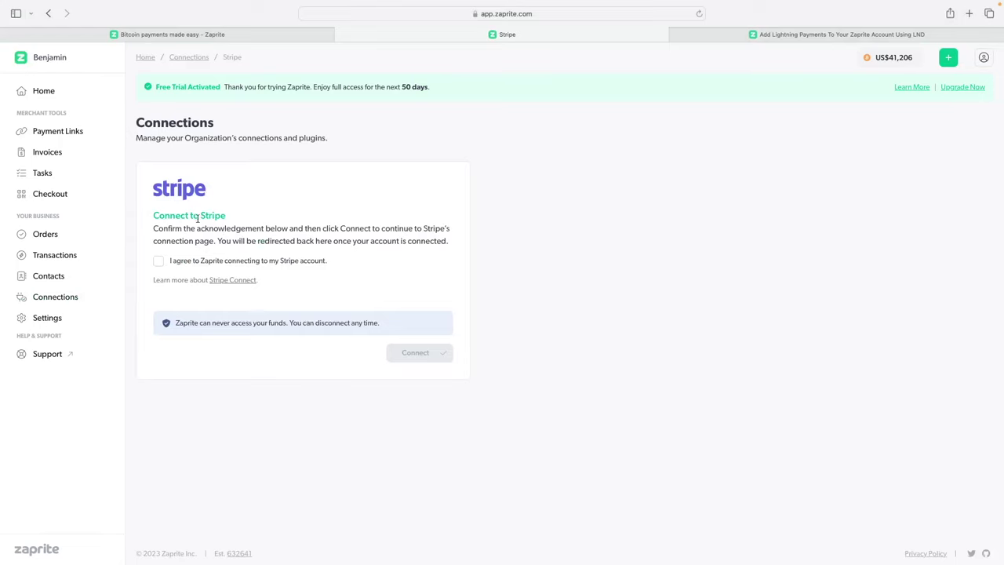
click(159, 264)
click(406, 354)
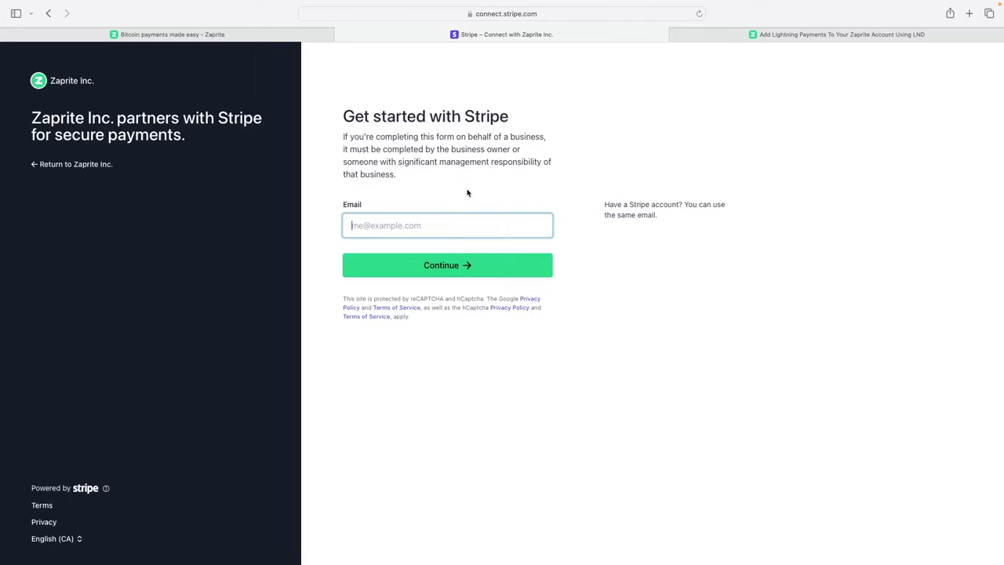
scroll(447, 204, left, 5)
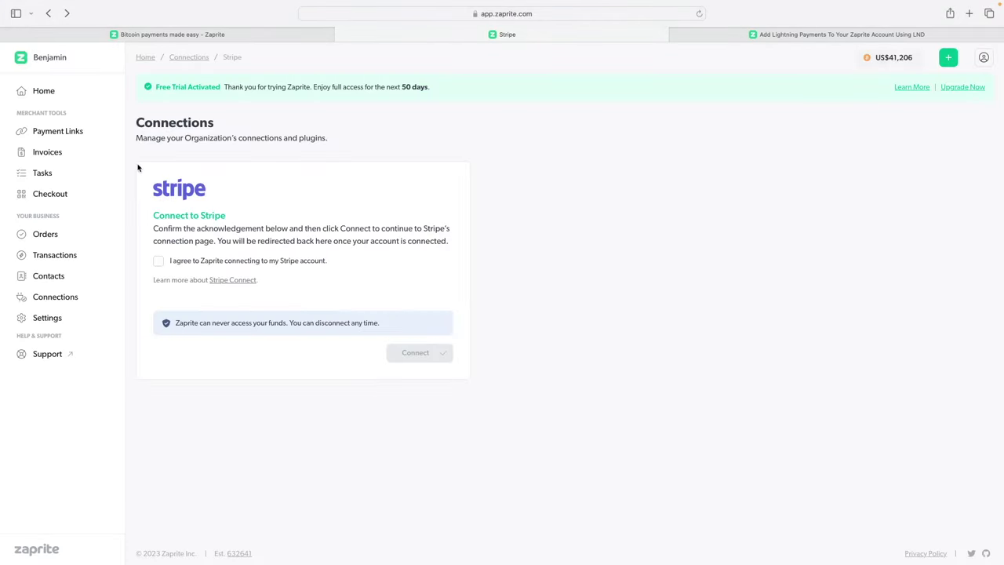
click(174, 59)
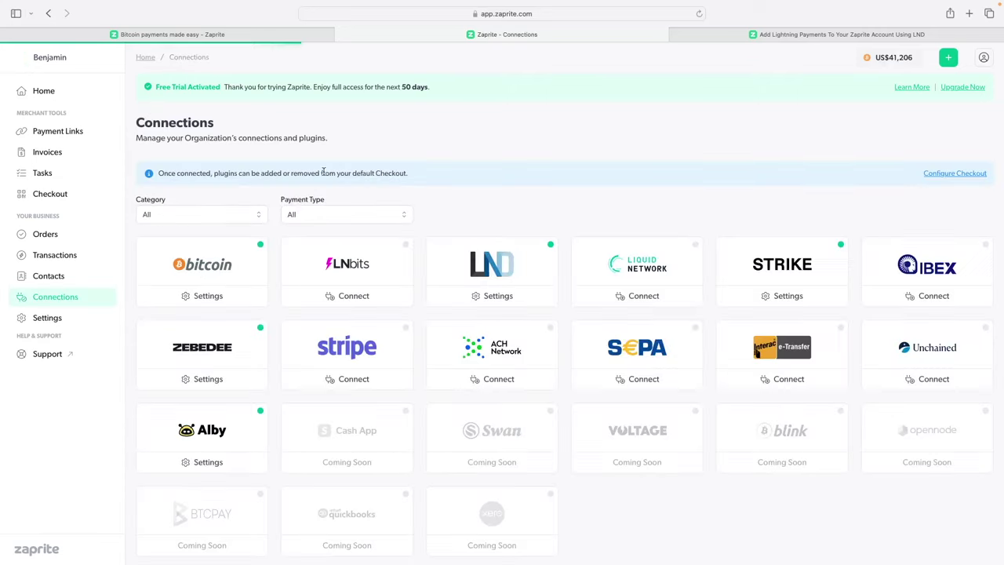
Step: Preview the ACH Network and SEPA forms, then open the Interac e-Transfer setup form
click(481, 381)
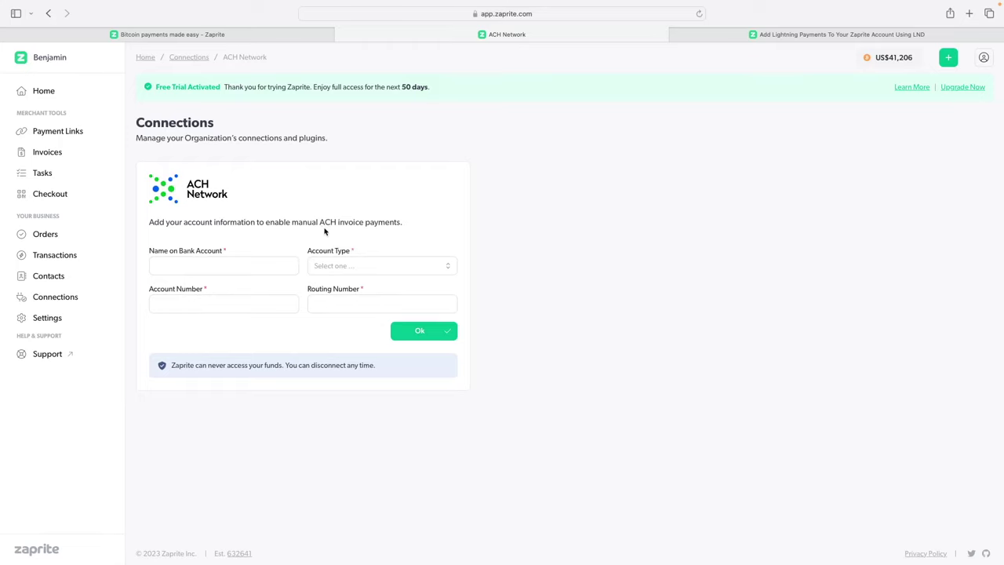
click(190, 58)
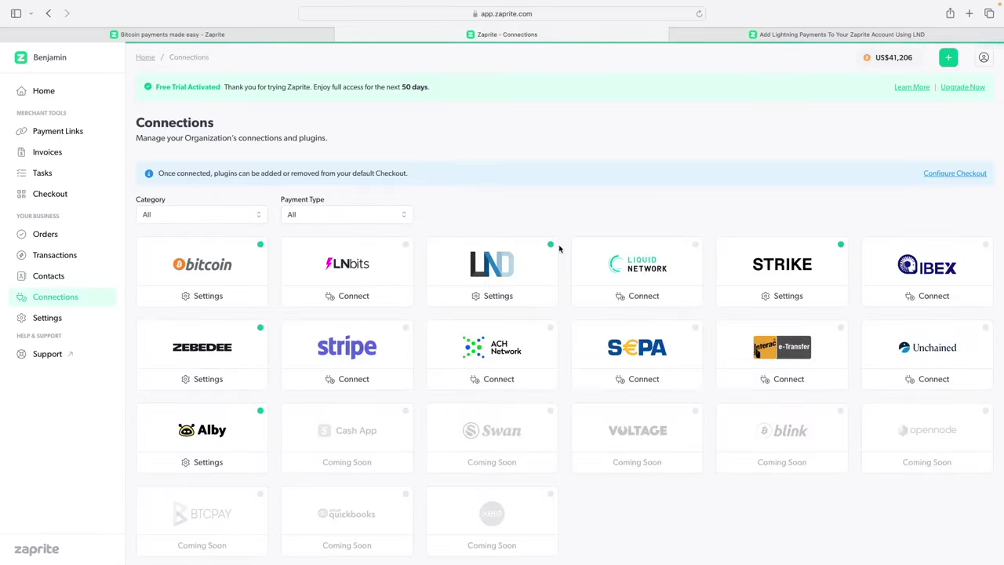
click(621, 379)
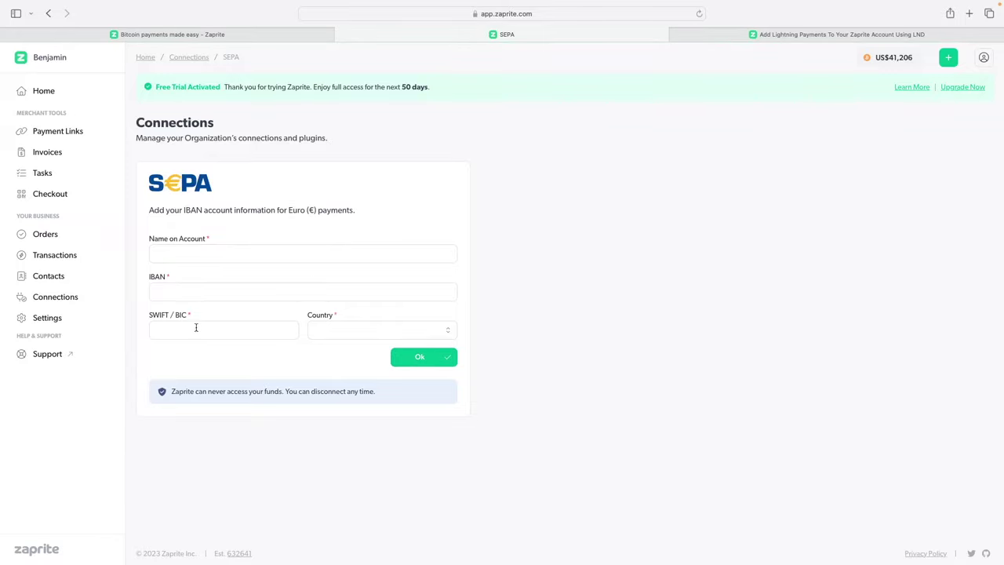
scroll(287, 220, left, 5)
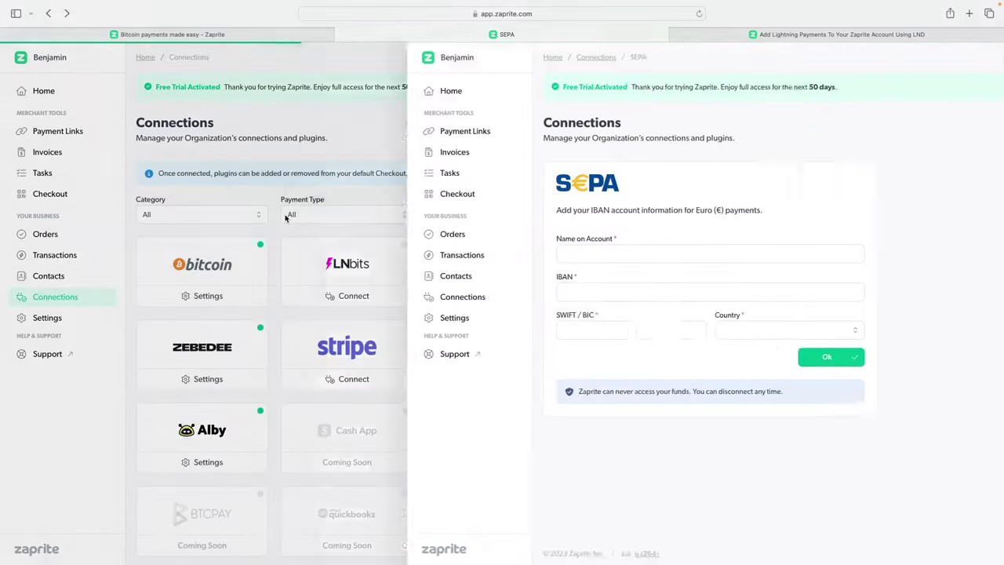
click(773, 383)
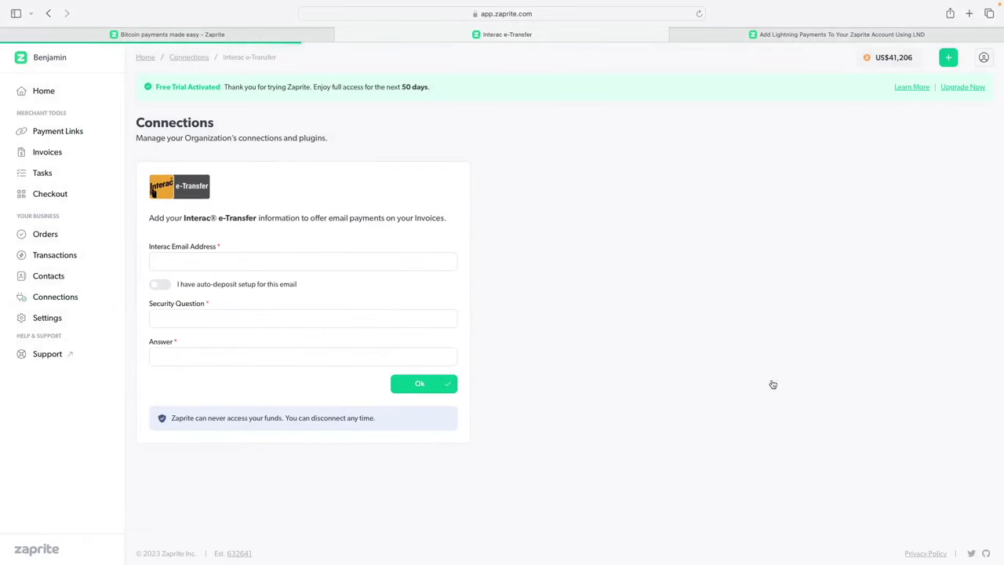
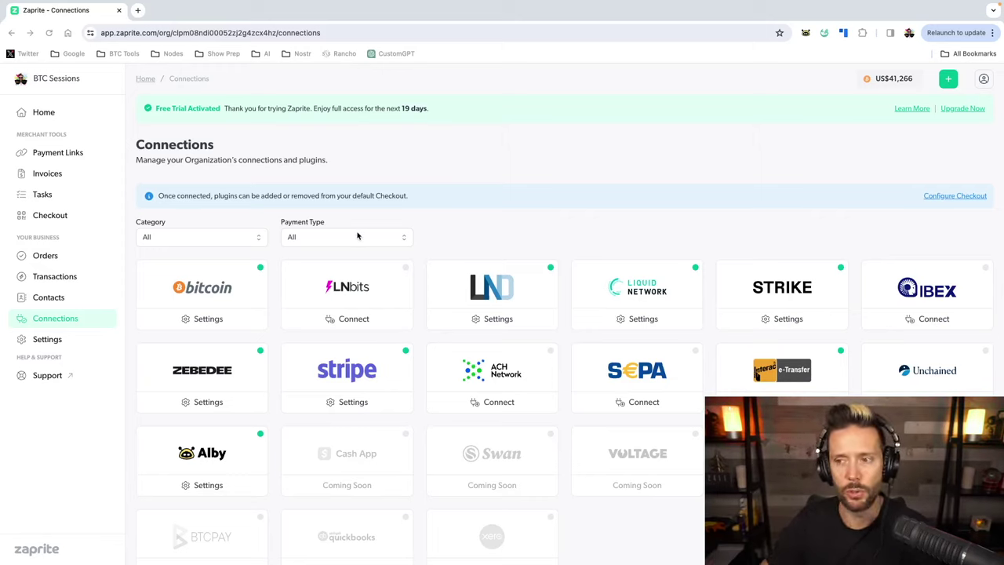
Step: Try enabling Strike on the default checkout, then cancel the conflict to keep LND for Lightning
click(49, 217)
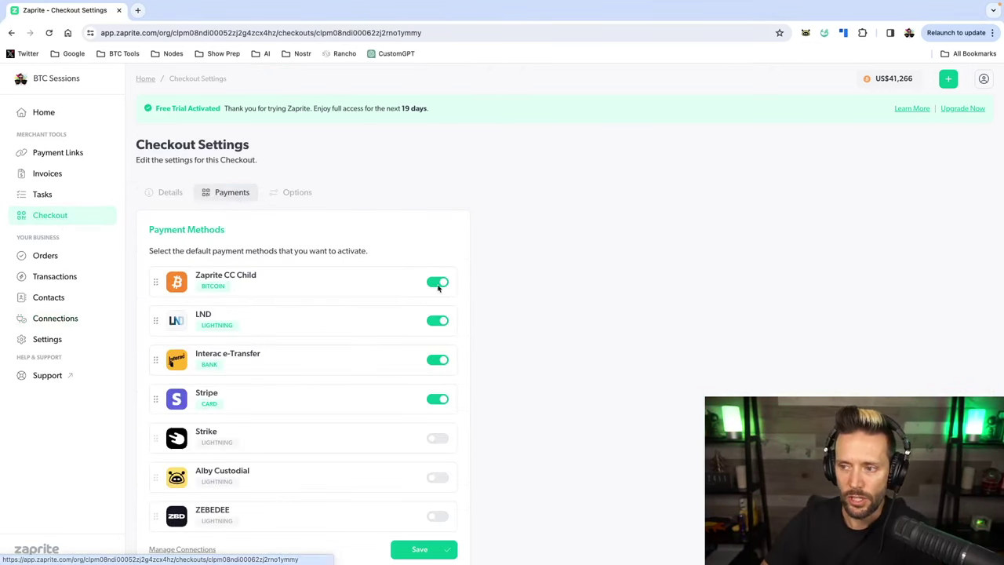
scroll(472, 378, down, 2)
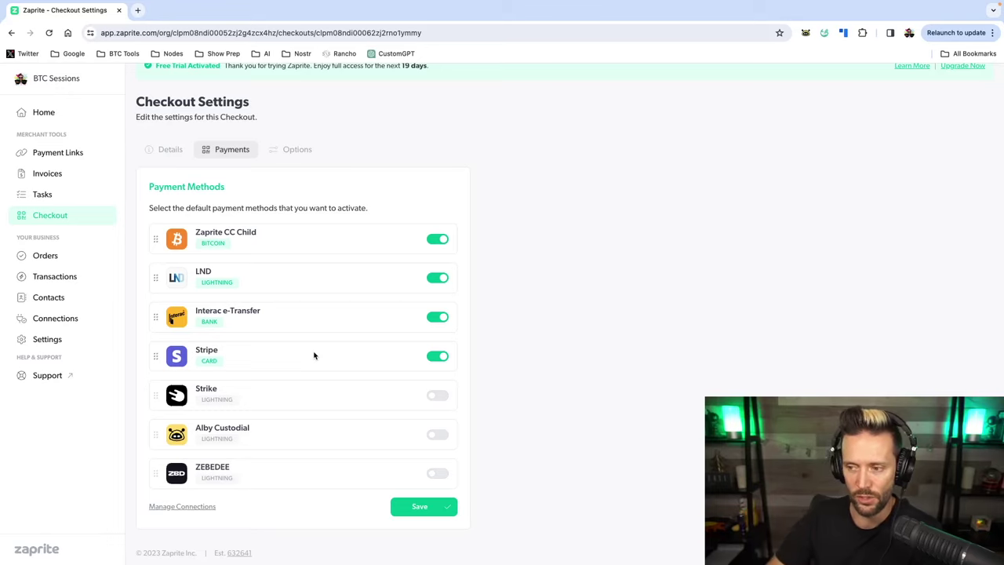
click(440, 397)
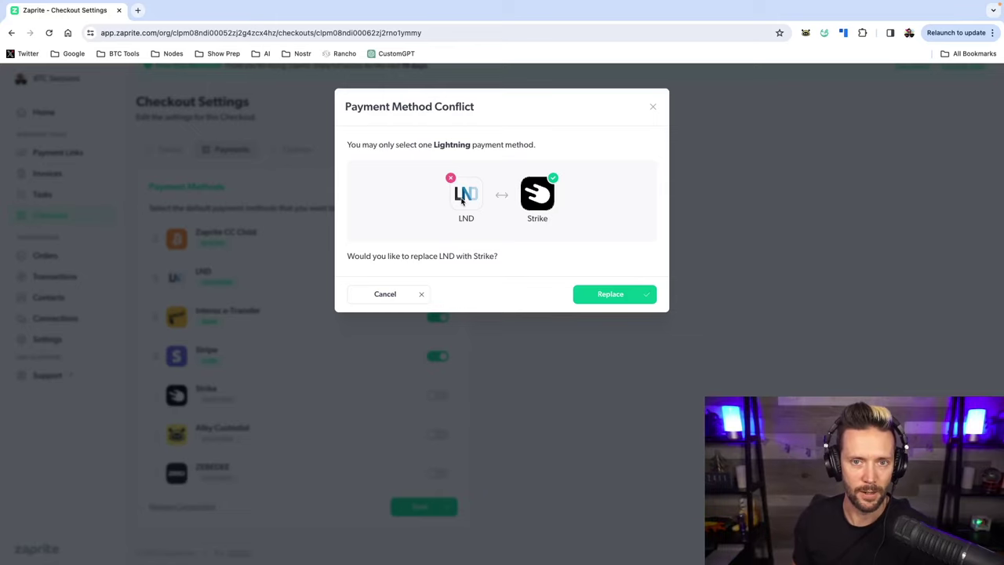
click(382, 295)
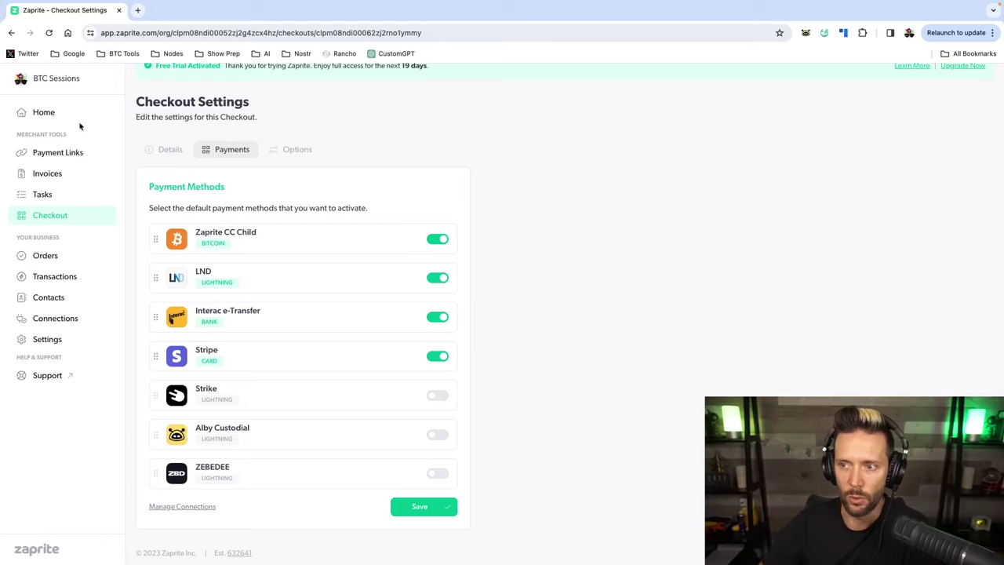
click(43, 113)
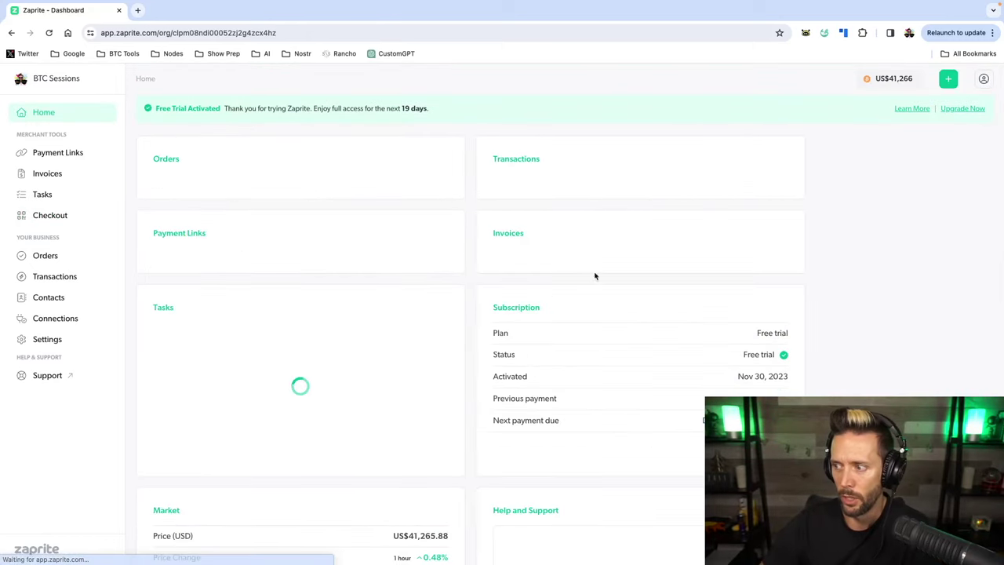
Step: Scroll through the Home dashboard's recent orders, transactions, payment links and invoices
scroll(684, 374, down, 5)
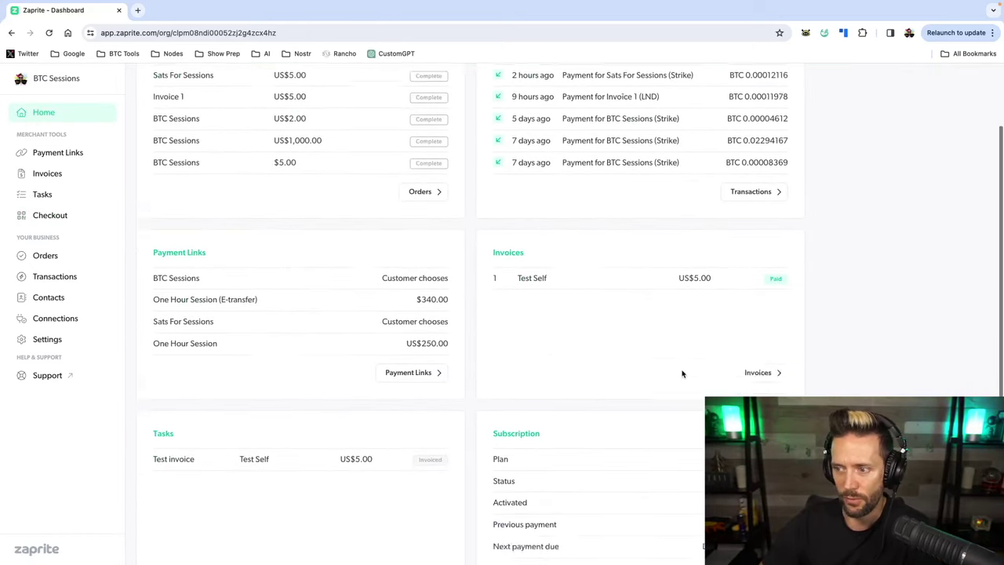
scroll(682, 374, up, 3)
scroll(683, 374, down, 3)
scroll(683, 374, up, 5)
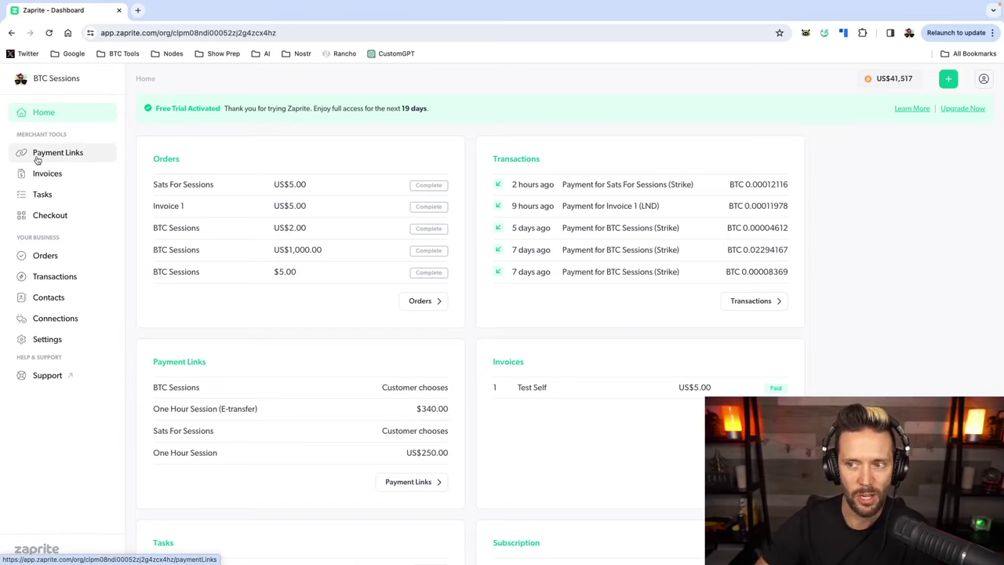
Step: Go to Payment Links and start a new payment link
click(37, 159)
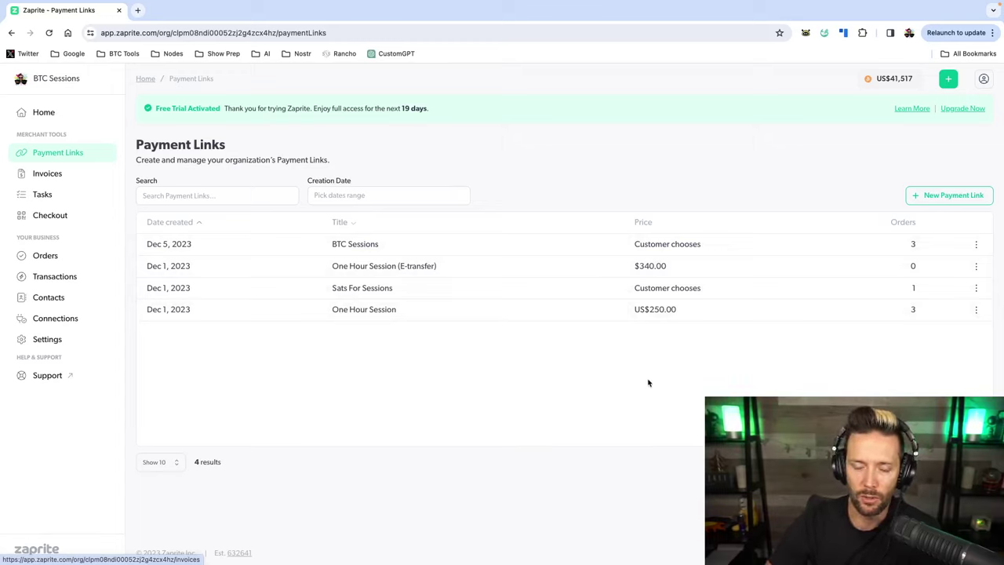
click(941, 196)
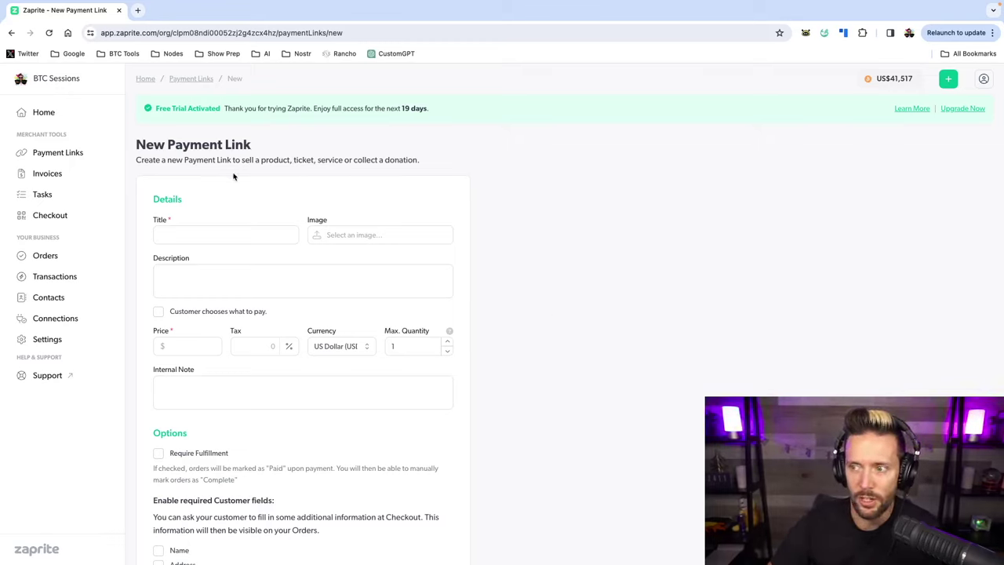
Step: Title the link 'Test Payment link', attach youtube banner.jpg, and describe it as 'test product'
click(173, 237)
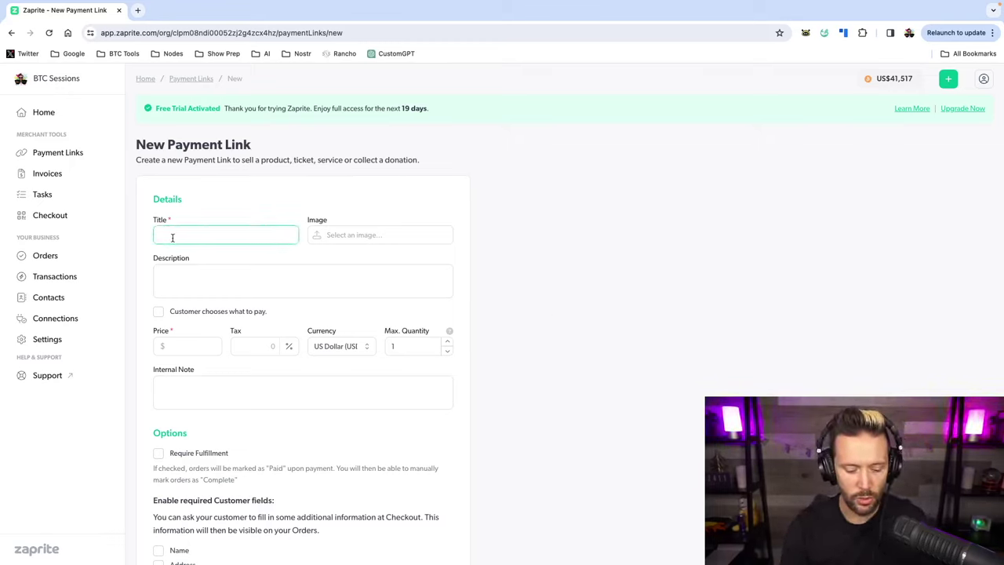
text(T)
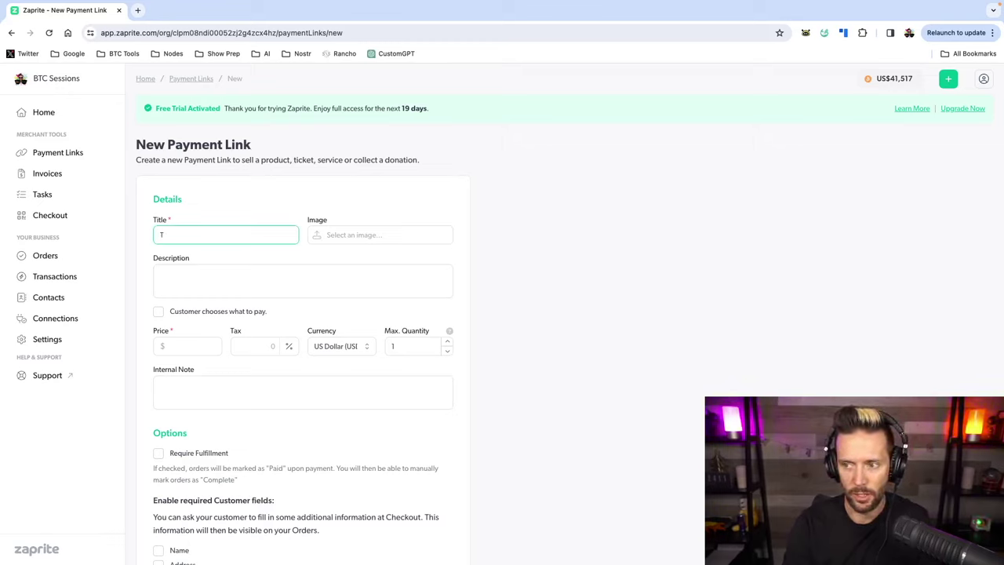
text(est Payment link)
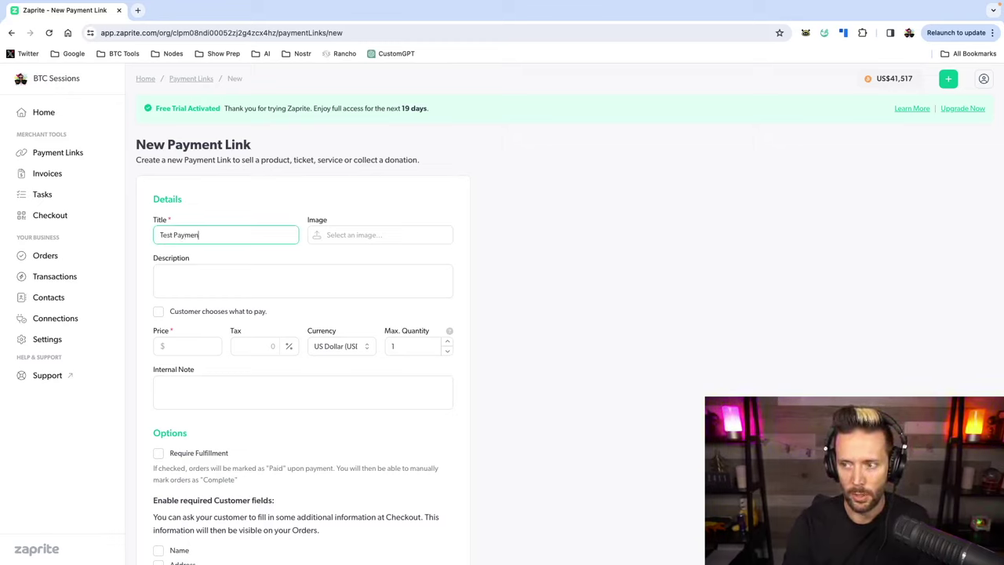
click(350, 237)
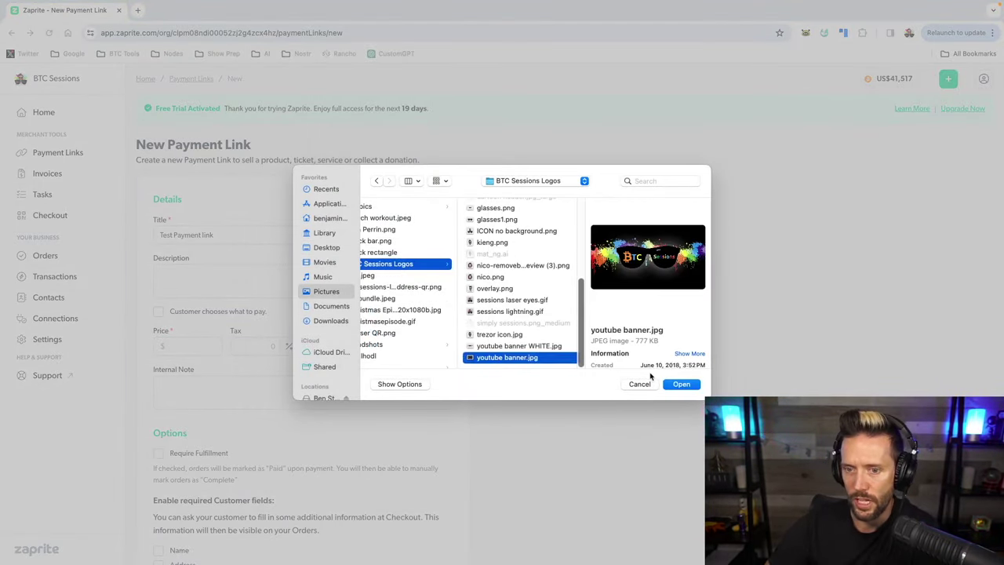
click(681, 385)
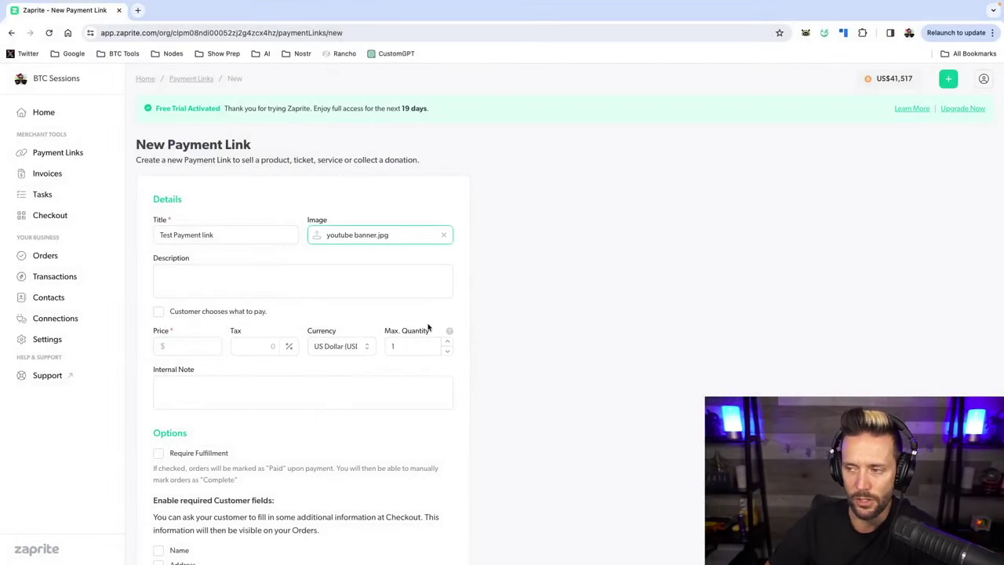
scroll(343, 392, down, 5)
scroll(343, 392, down, 3)
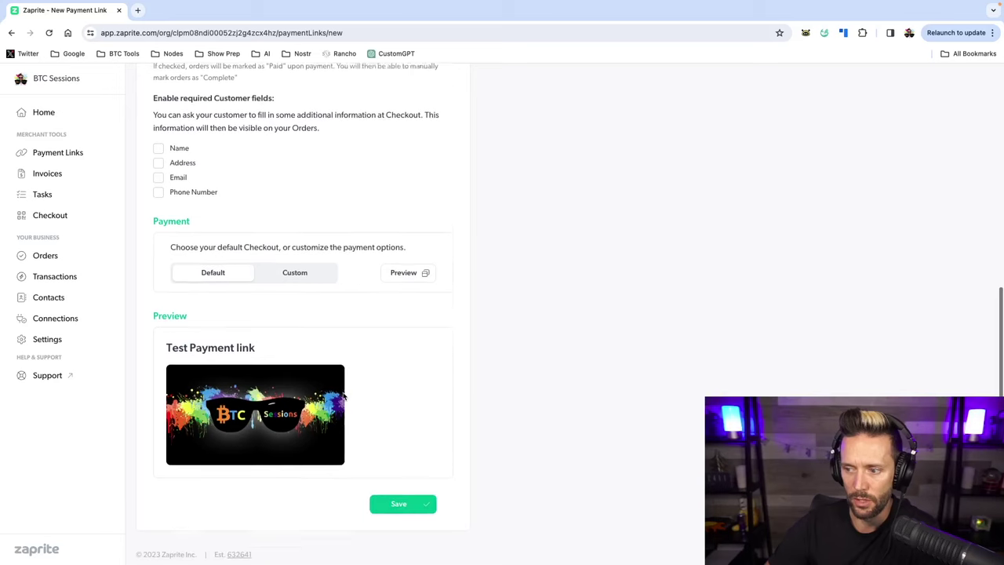
scroll(402, 365, up, 7)
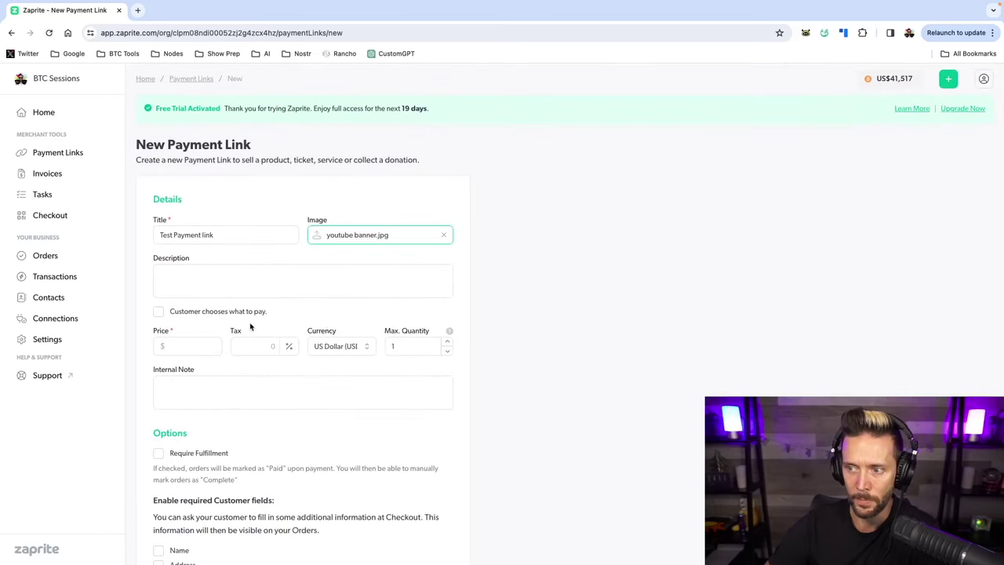
click(174, 285)
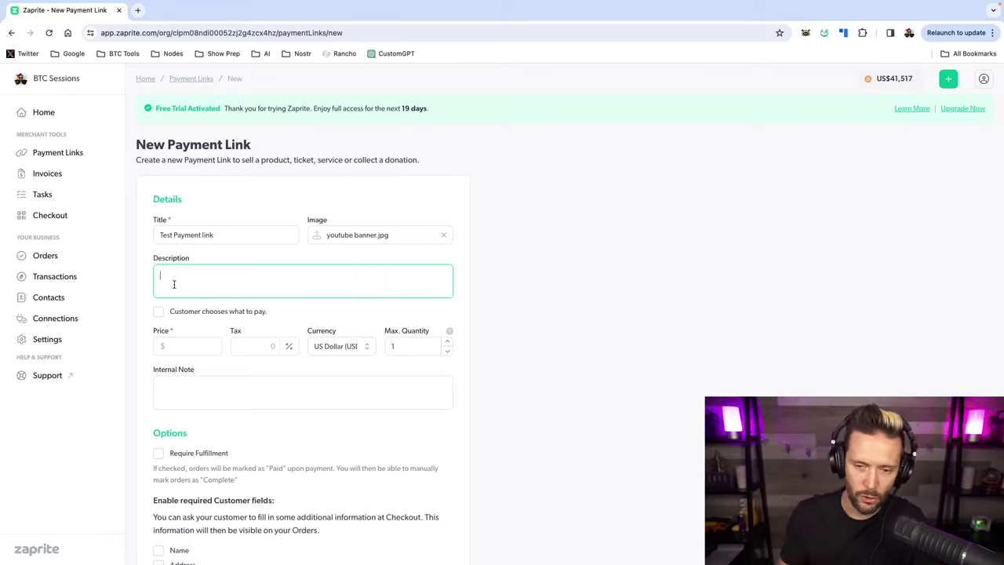
text(test pr)
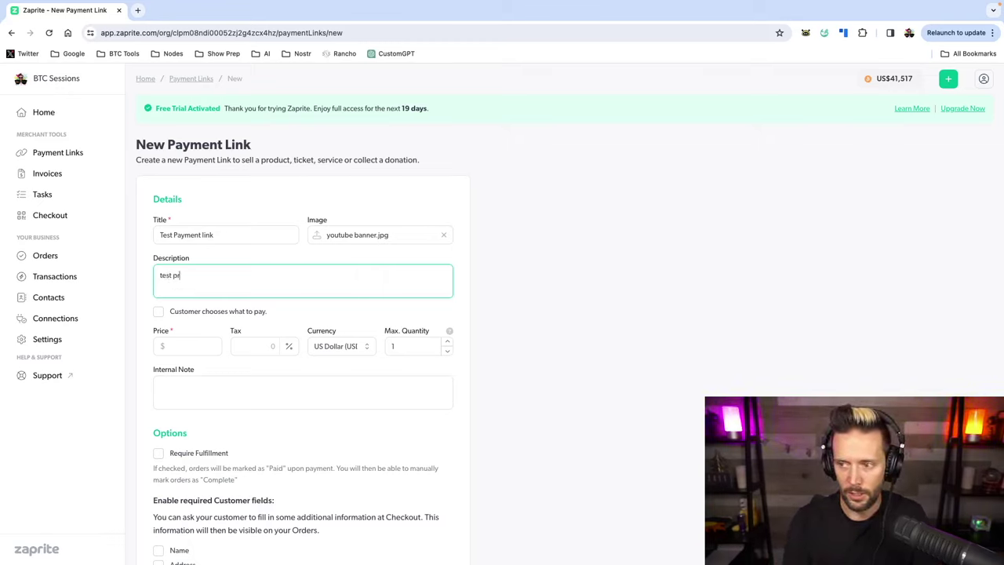
text(oduct)
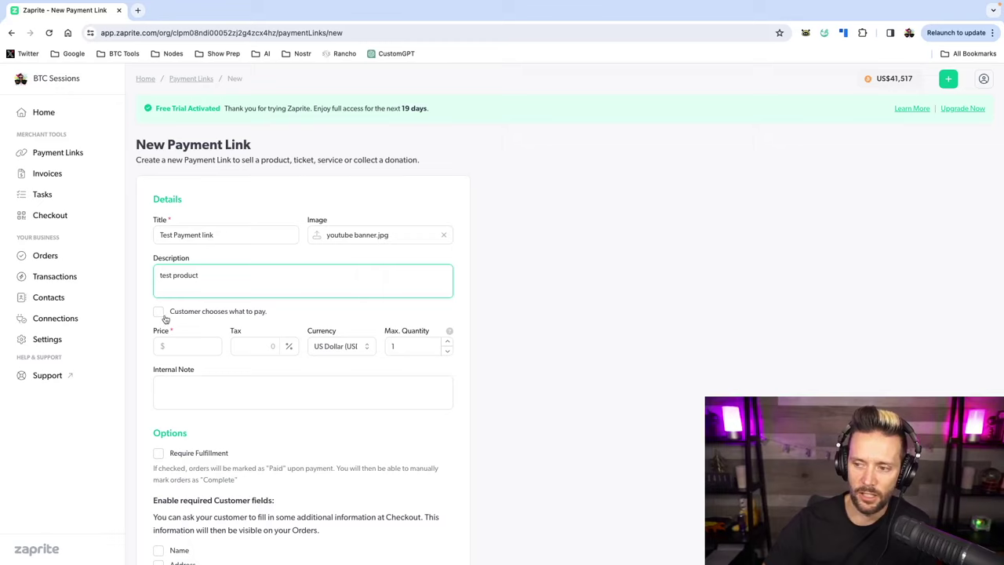
Step: Set the price to 10 US Dollar and confirm the preview totals US$10.00
click(198, 349)
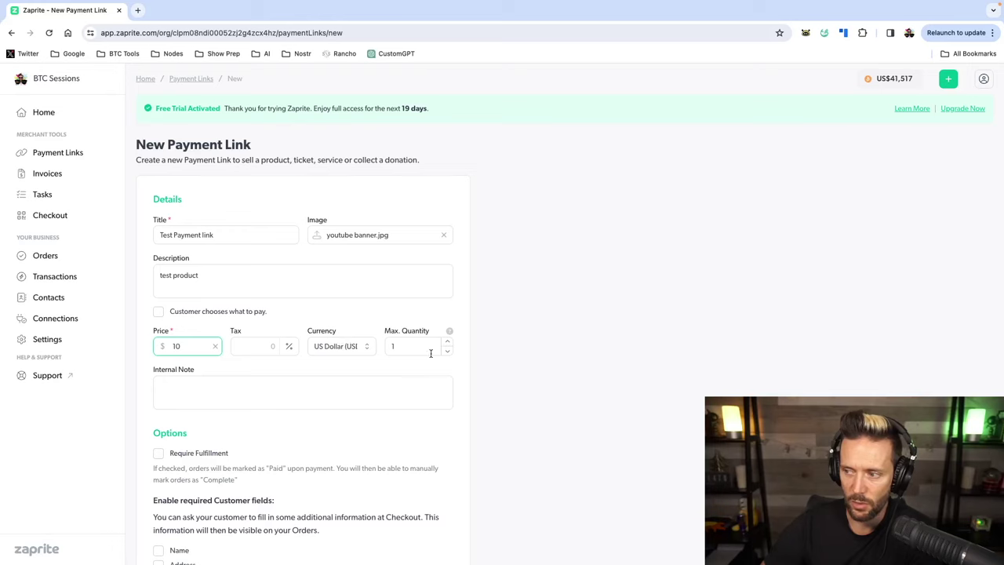
scroll(522, 375, down, 1)
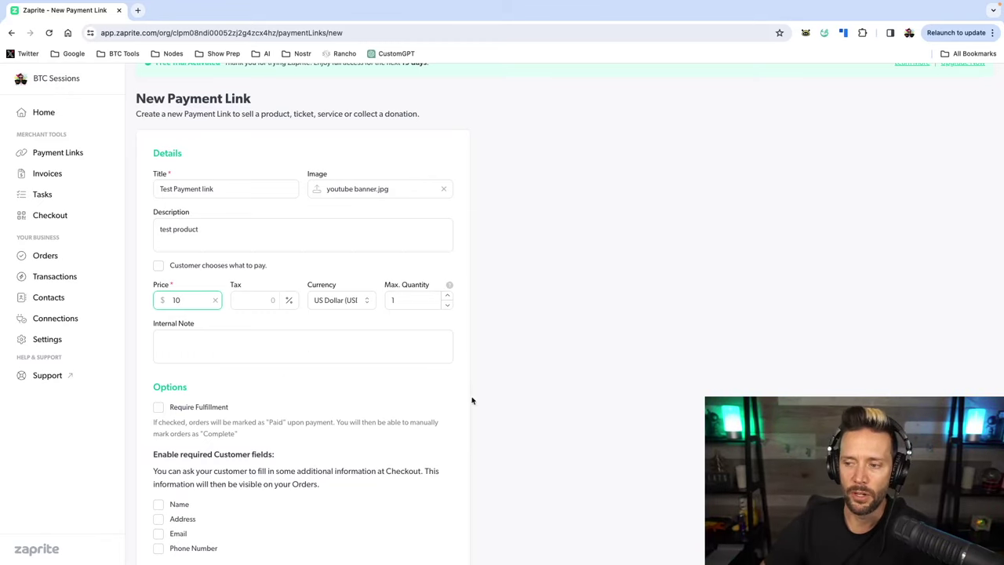
scroll(473, 400, down, 2)
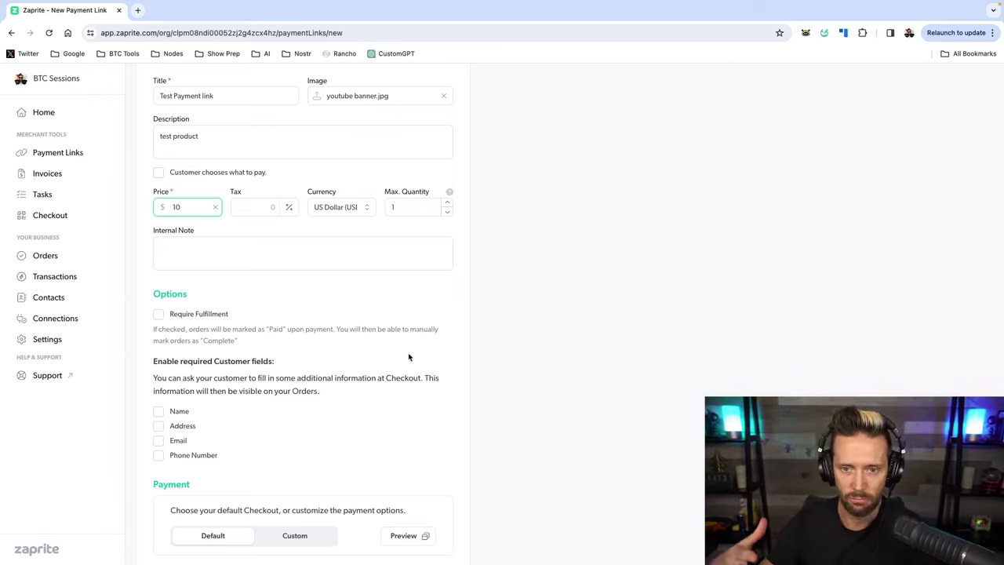
scroll(408, 357, down, 2)
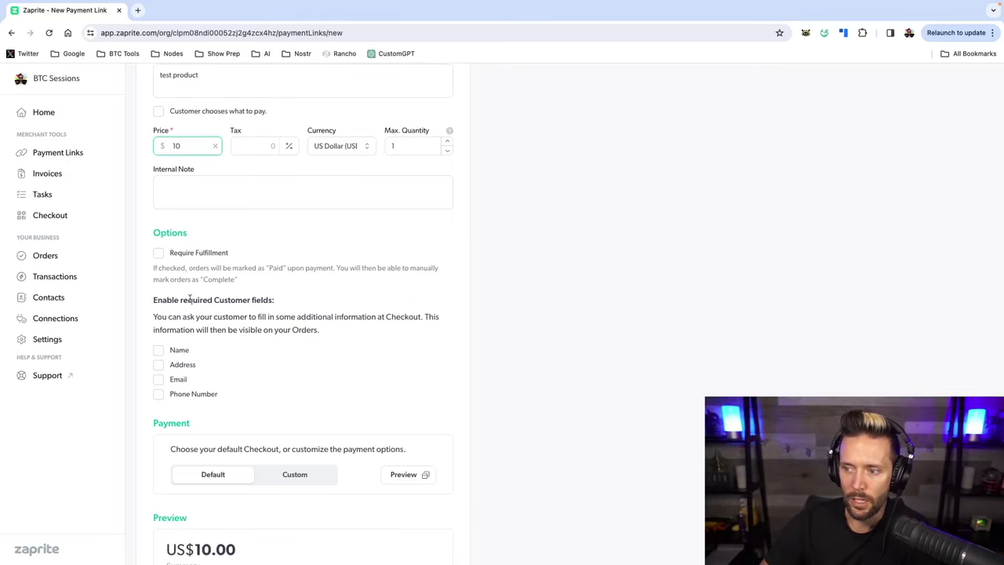
scroll(353, 350, down, 2)
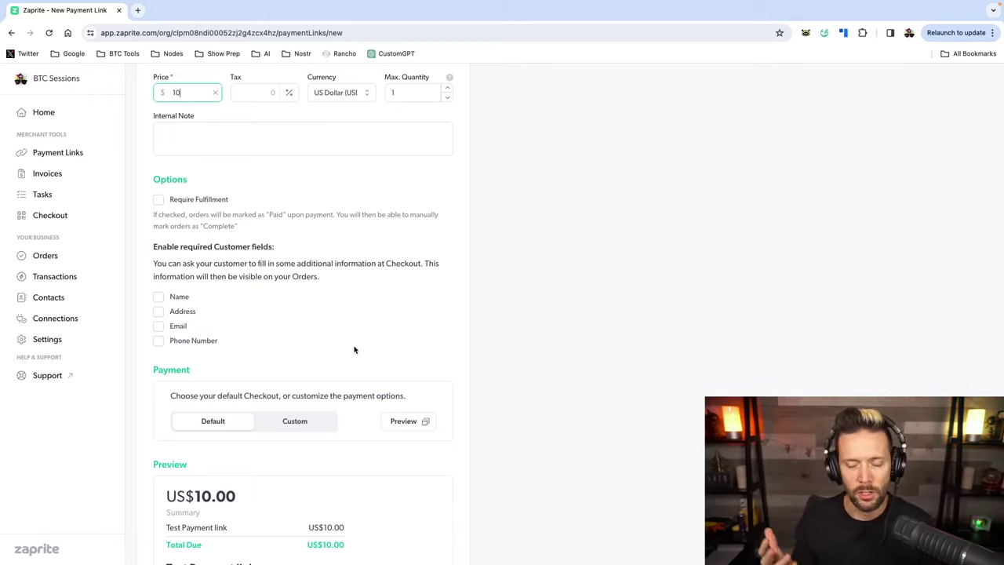
Step: Tick Email under the required customer fields so checkout asks for an email
click(158, 325)
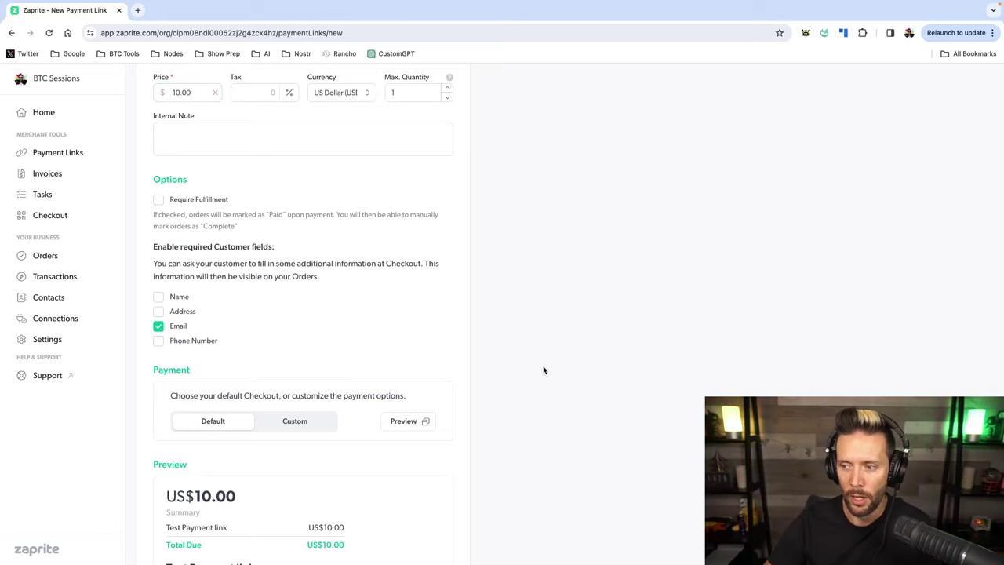
scroll(543, 370, down, 1)
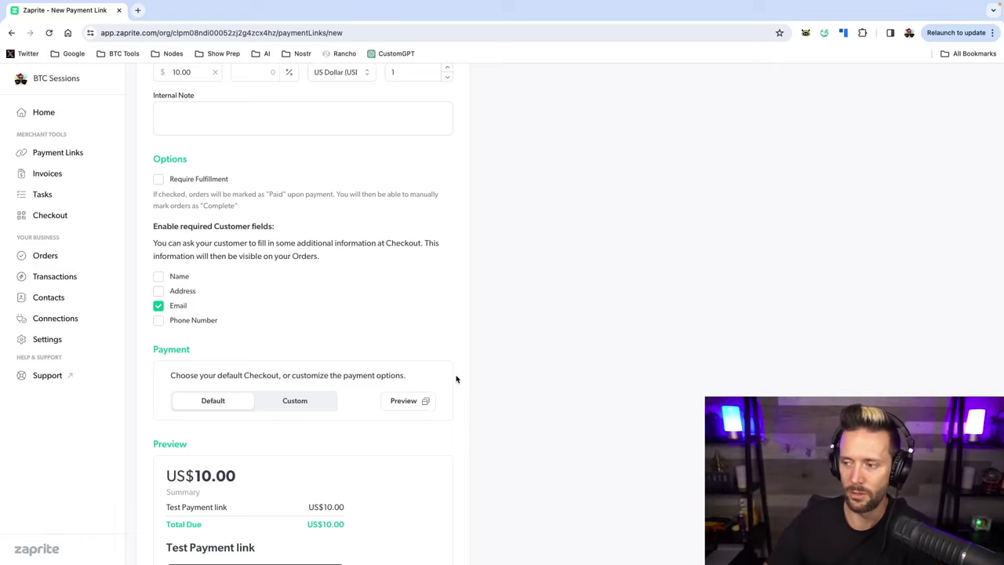
scroll(545, 369, down, 1)
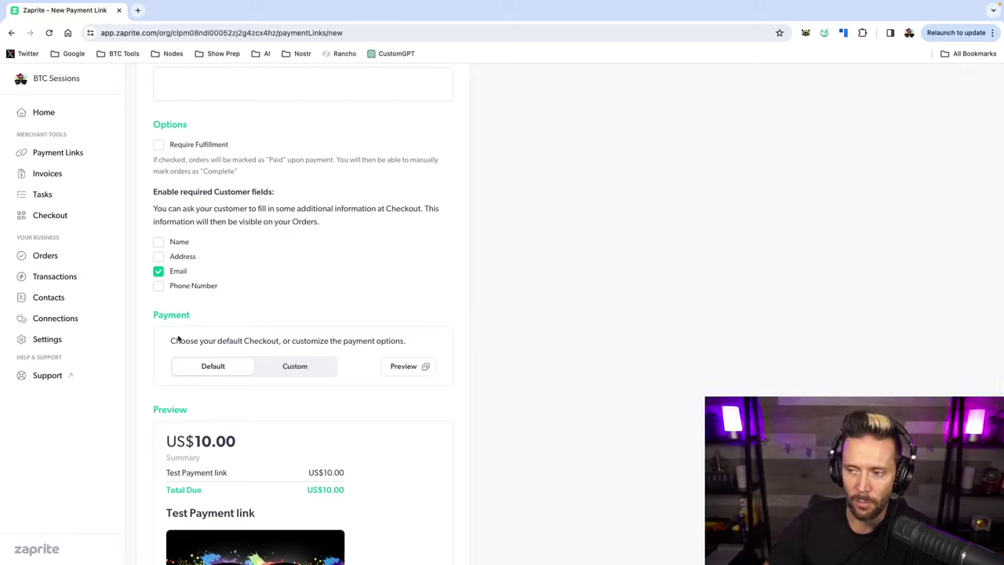
Step: Switch payment to Custom and turn off Interac e-Transfer, leaving LND and Stripe enabled
click(296, 370)
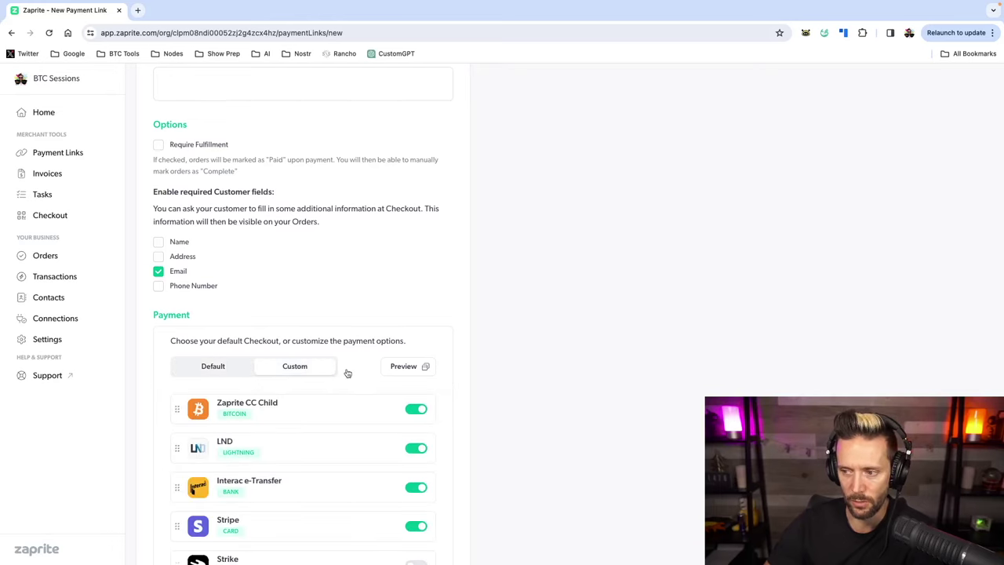
scroll(492, 397, down, 2)
scroll(491, 397, up, 2)
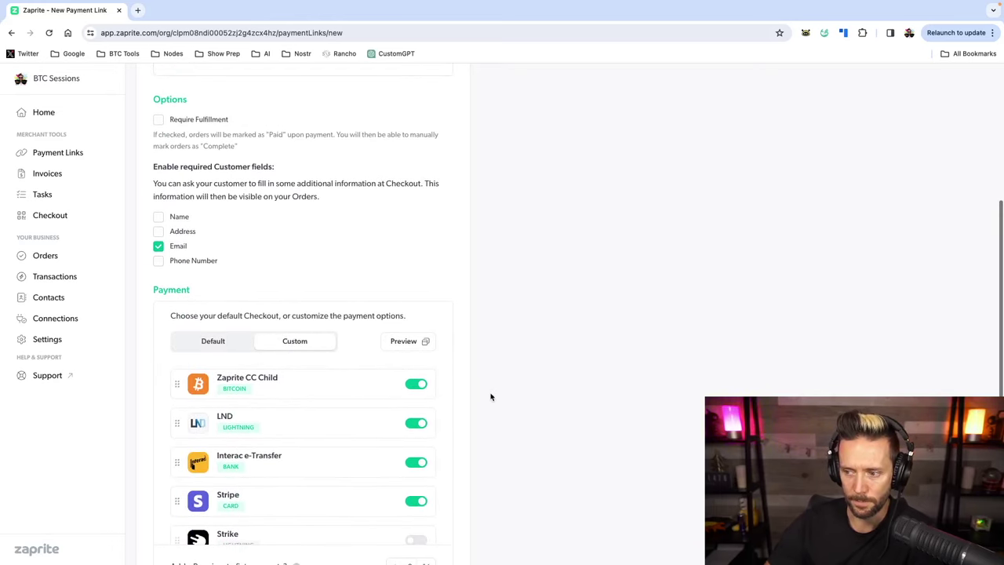
scroll(314, 471, down, 3)
scroll(314, 471, up, 3)
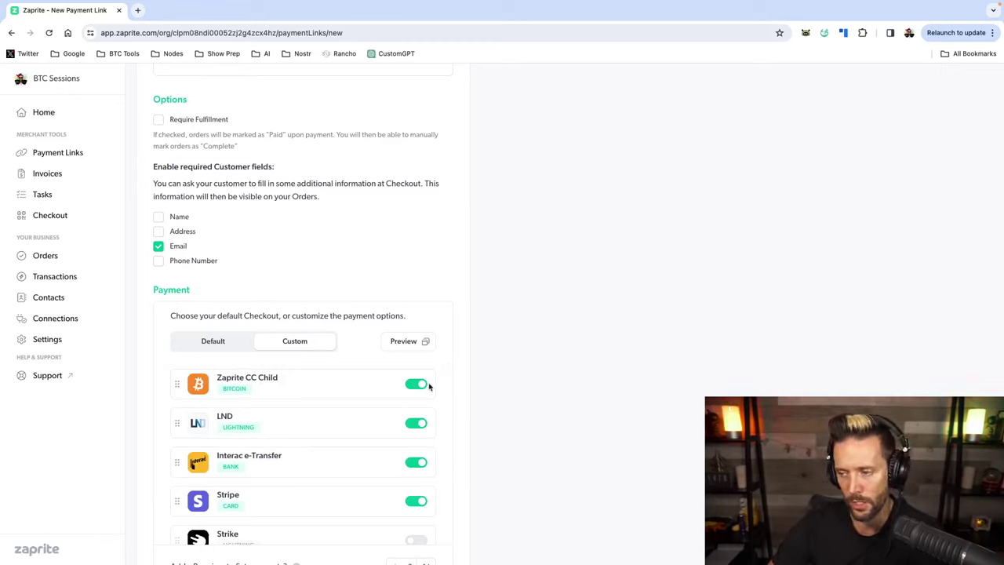
scroll(341, 434, down, 1)
click(414, 440)
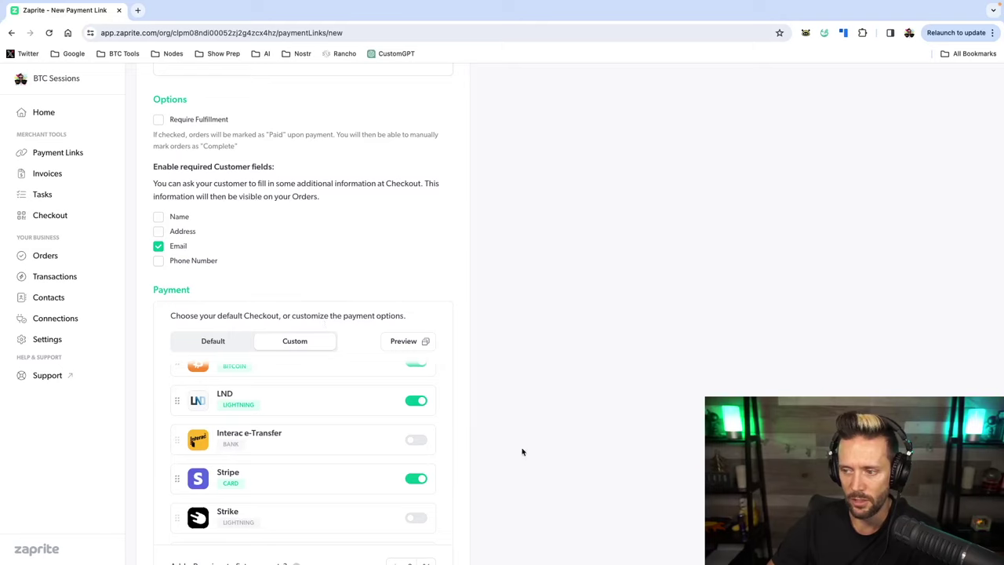
scroll(365, 467, down, 2)
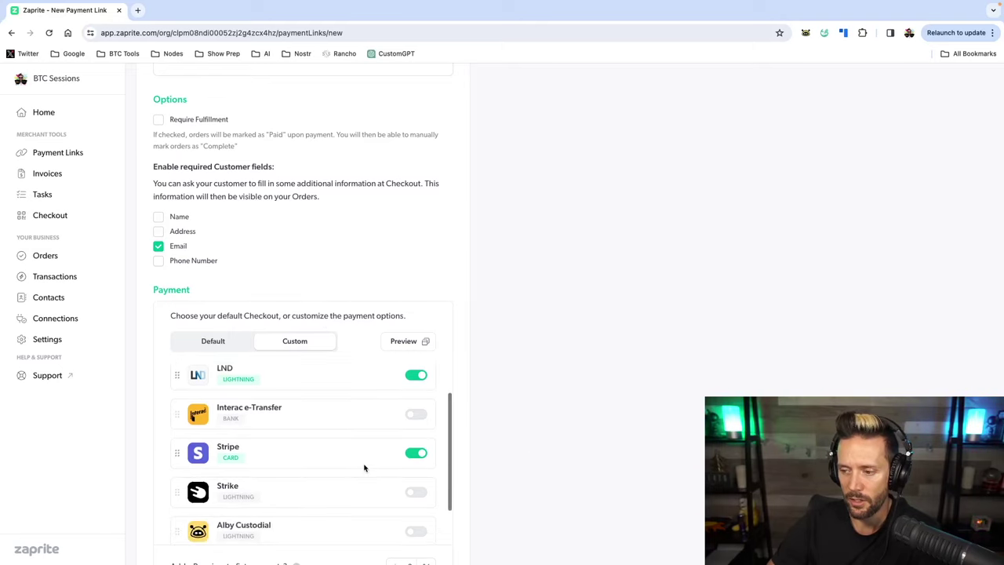
scroll(559, 474, down, 3)
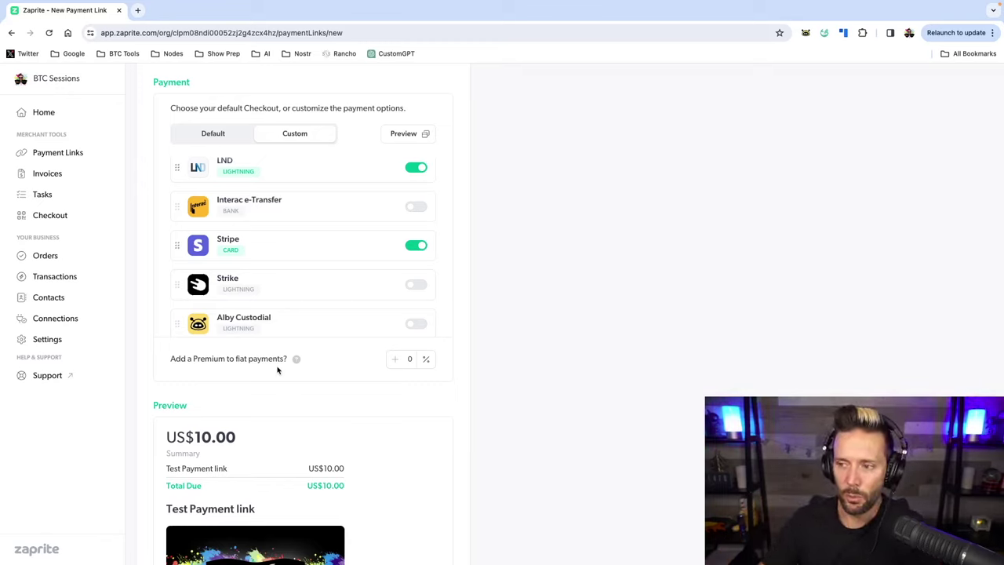
Step: Set the fiat payment premium to 10% so Stripe and Interac e-Transfer show +10%
click(408, 358)
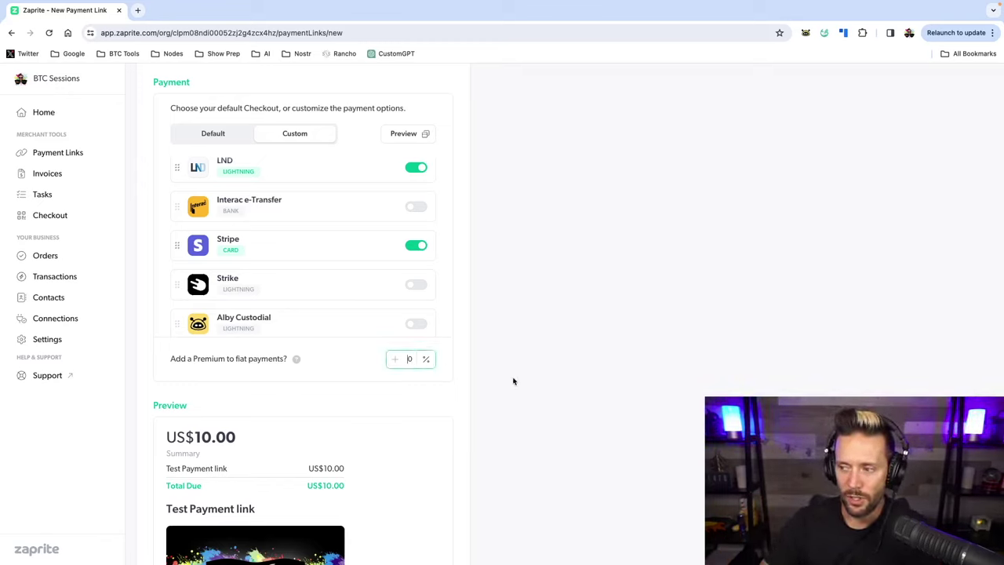
text(1)
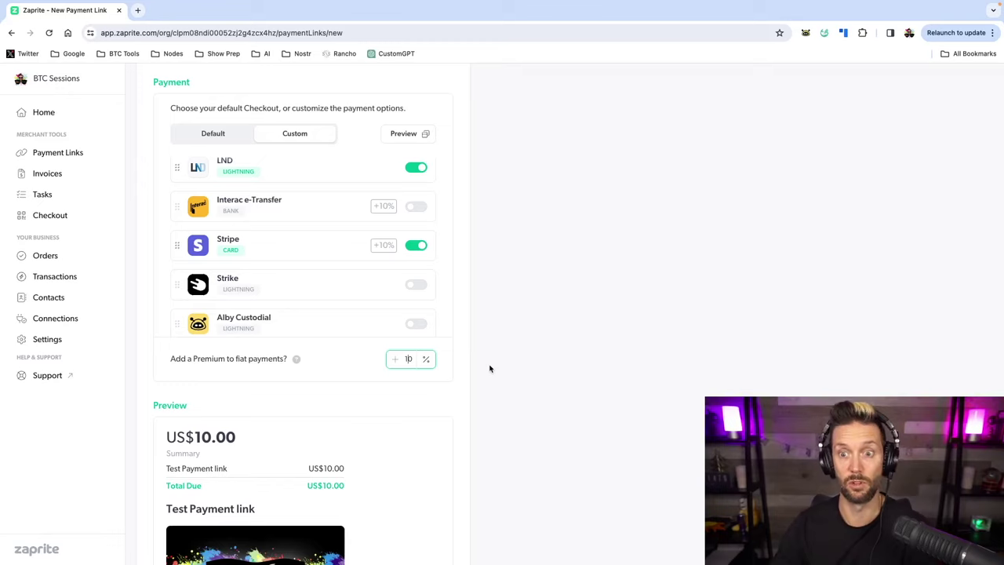
click(495, 365)
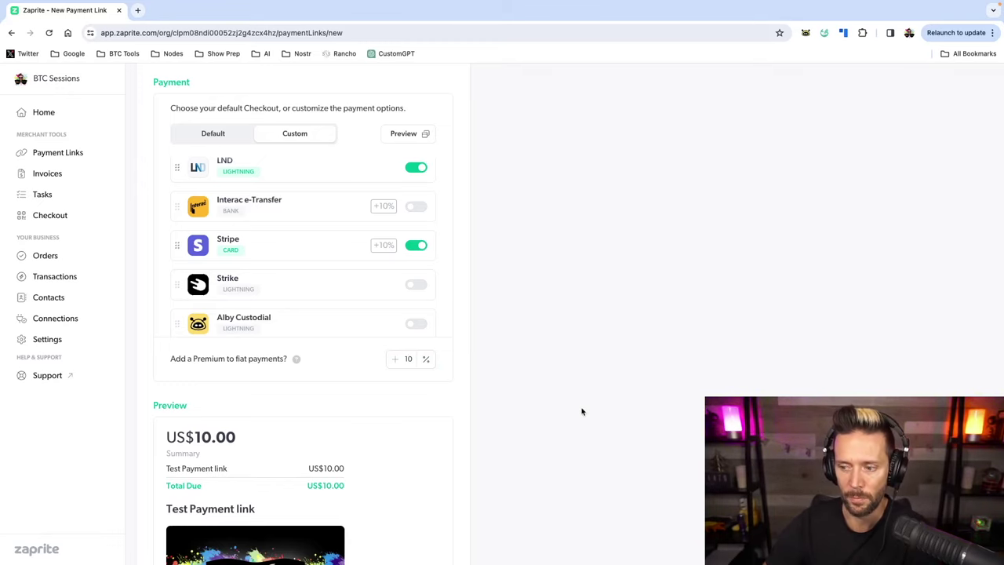
scroll(582, 411, down, 3)
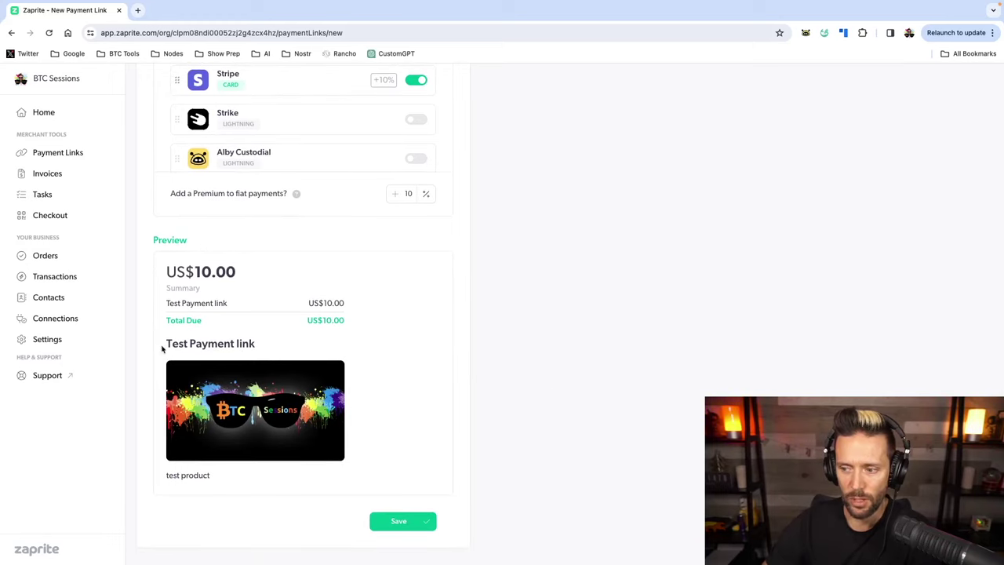
scroll(338, 285, up, 5)
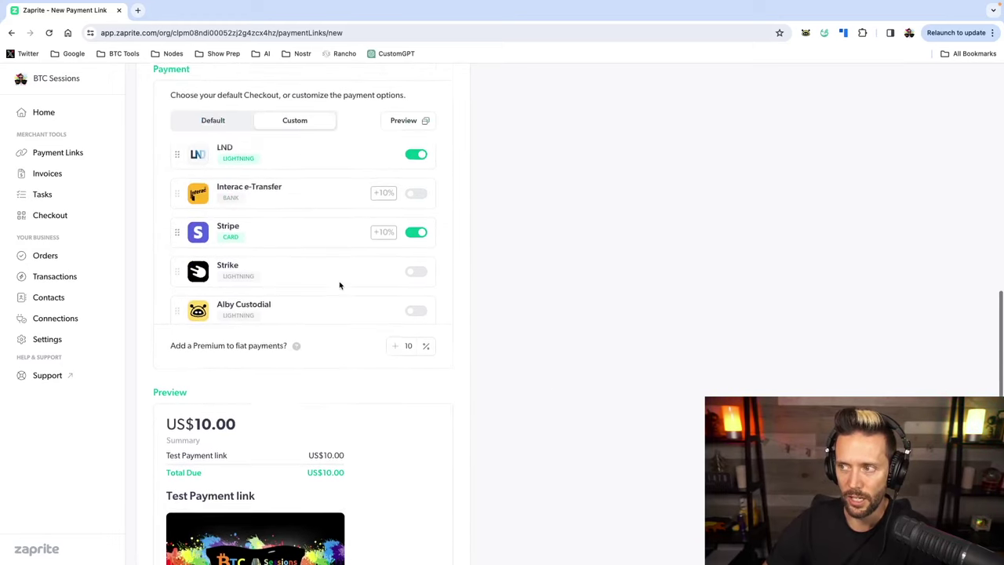
click(403, 196)
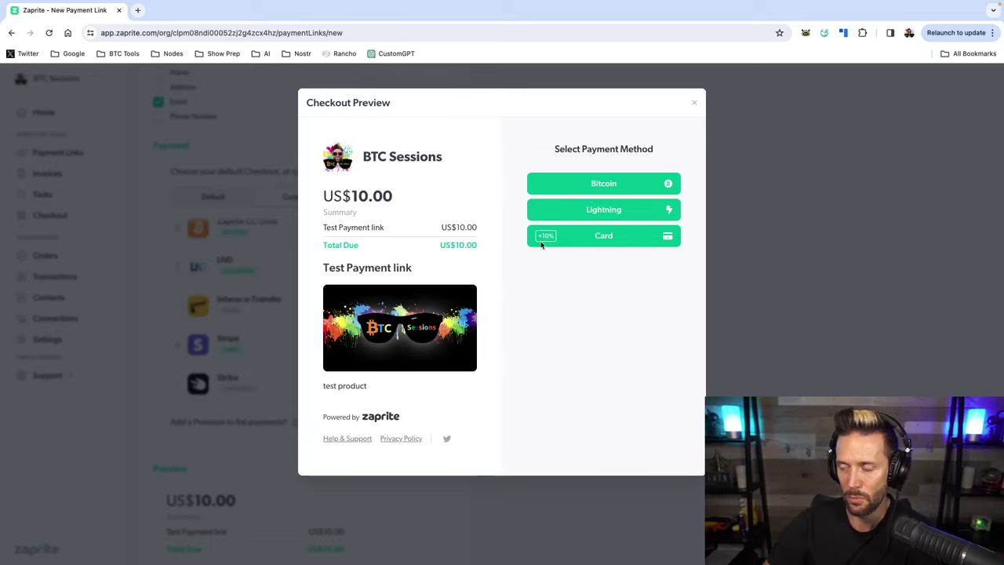
click(695, 104)
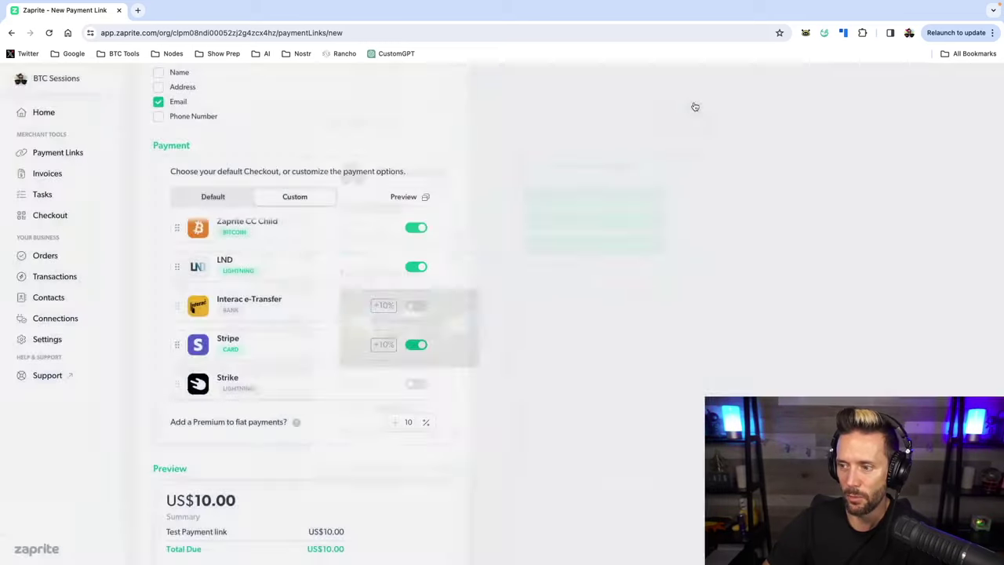
scroll(477, 404, down, 5)
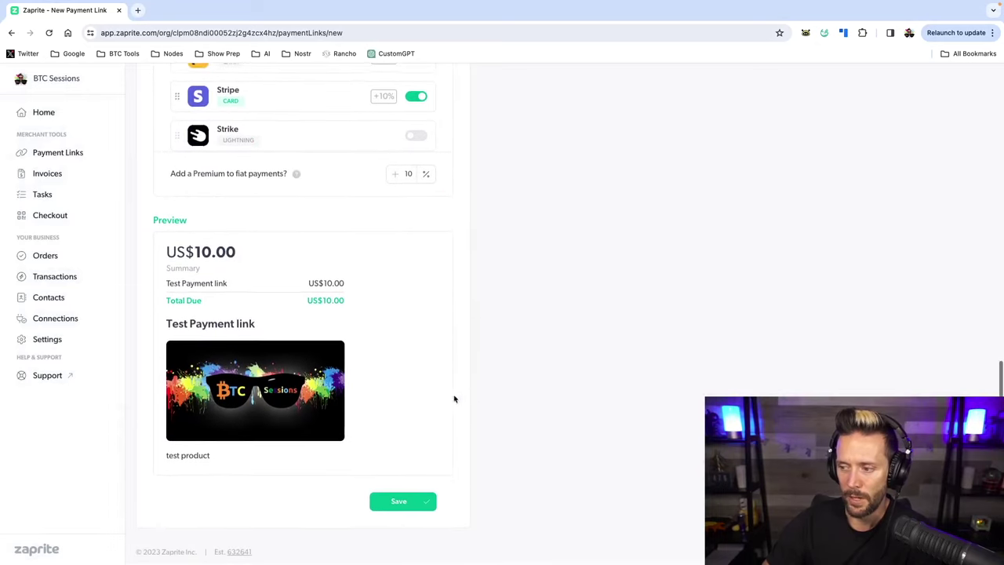
click(397, 501)
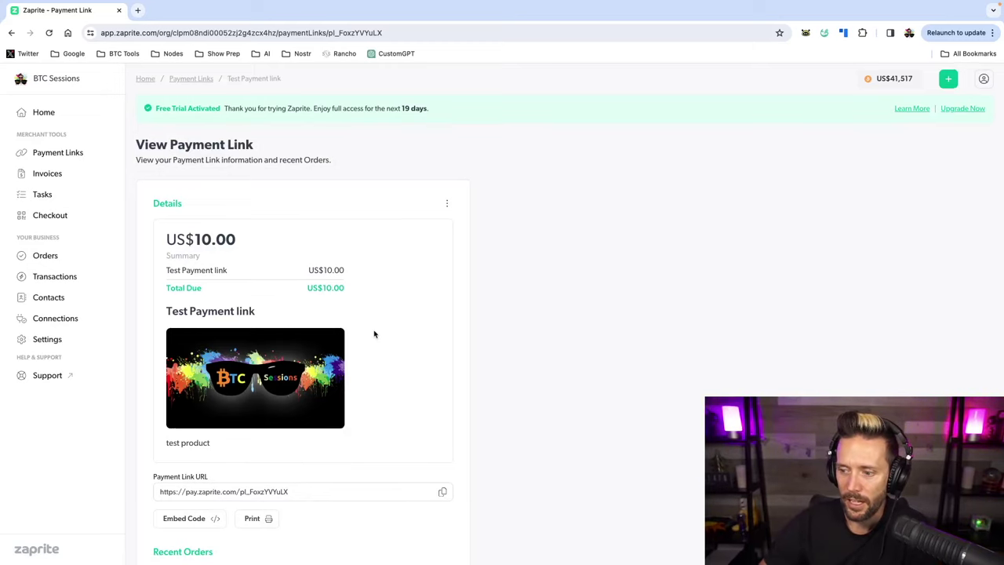
Step: Save the link and open its public checkout page via the Details menu's View option
scroll(369, 337, down, 1)
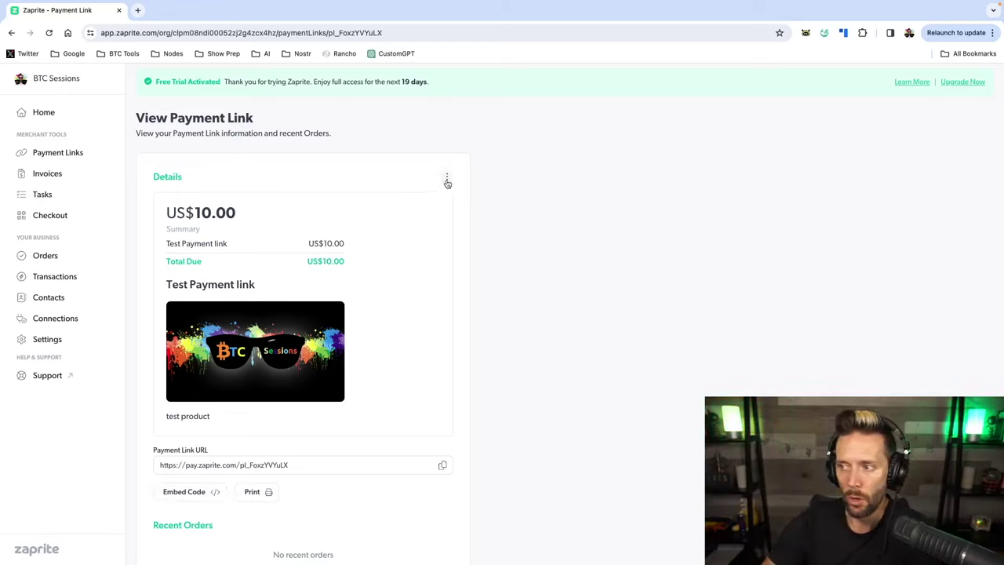
click(447, 180)
click(416, 213)
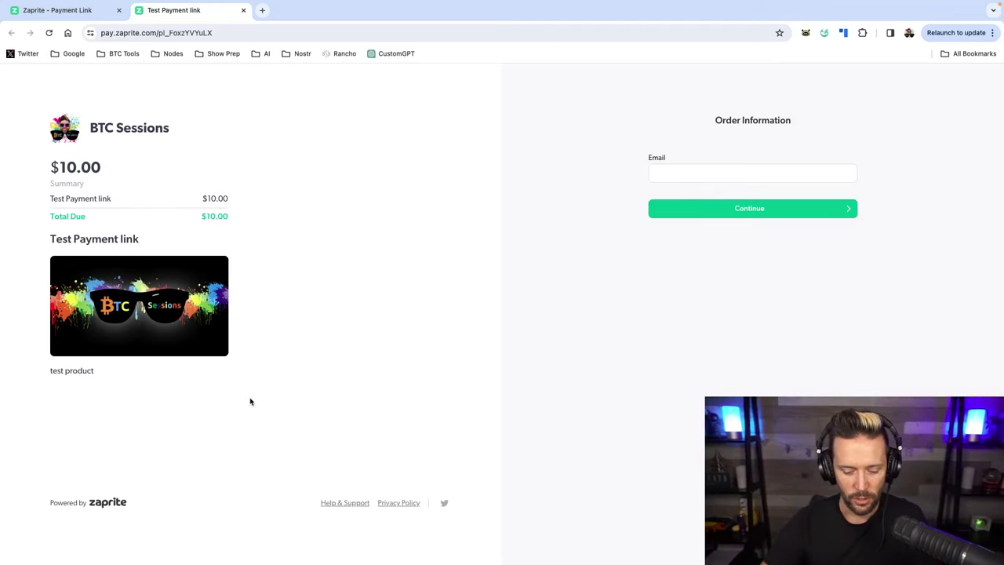
Step: Enter the customer's e-mail on the checkout page and continue to payment method selection
click(715, 176)
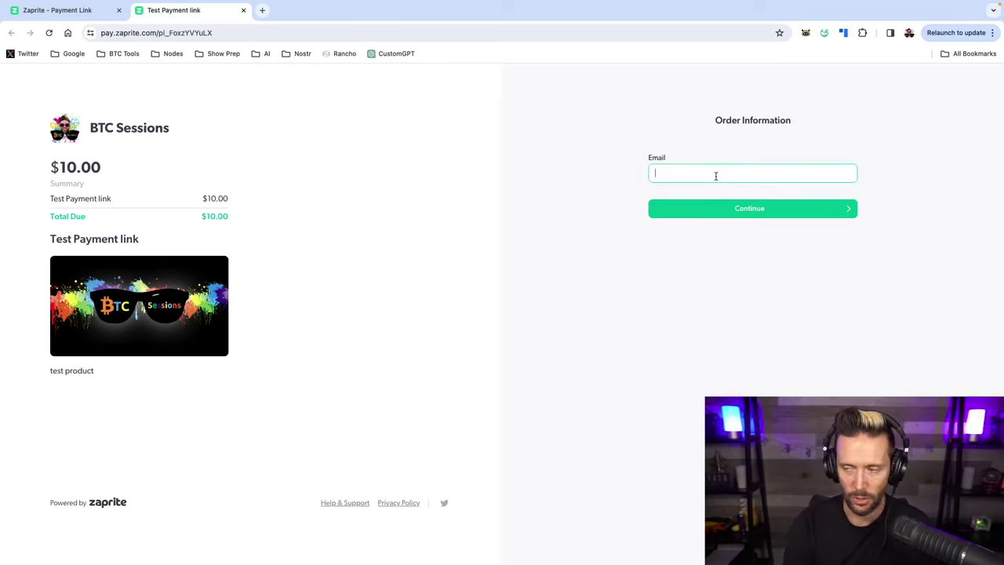
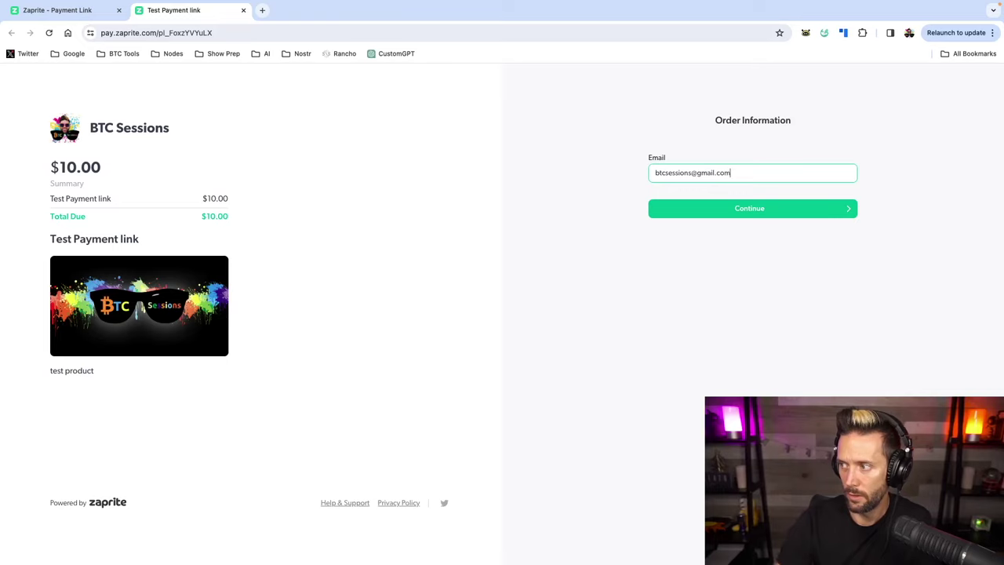
click(784, 209)
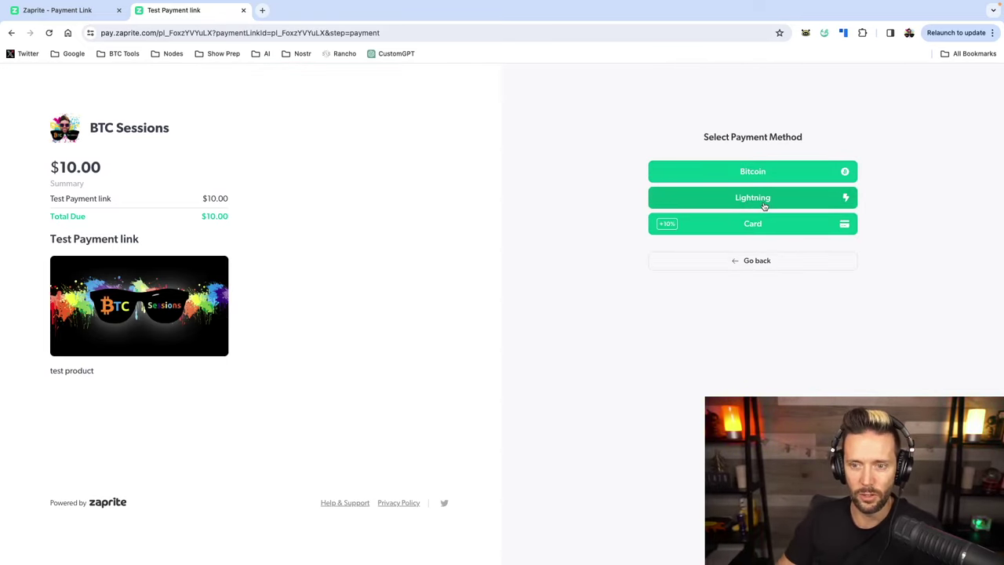
Step: View the on-chain Bitcoin invoice for 0.00024110 BTC, then return and choose Lightning
click(751, 173)
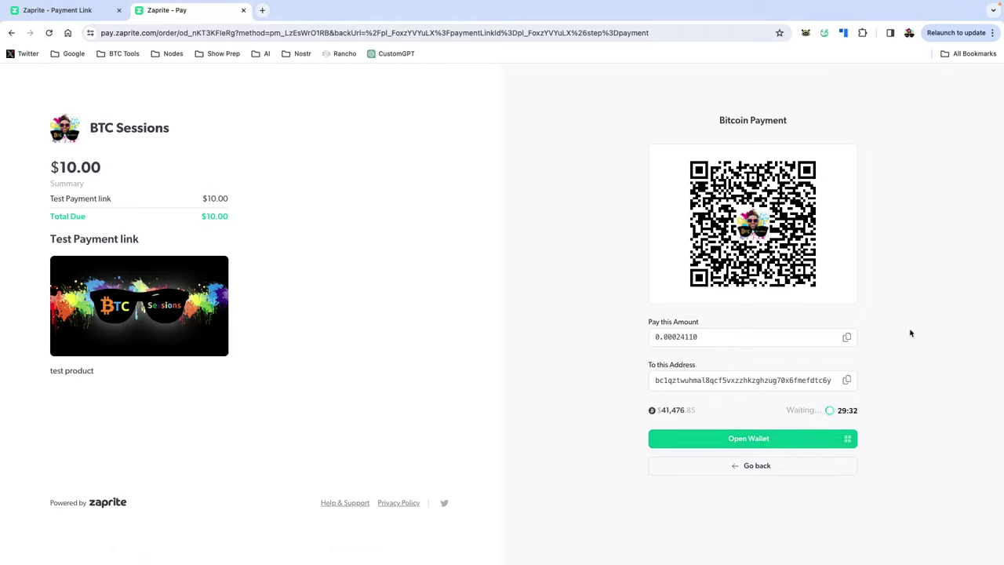
click(750, 471)
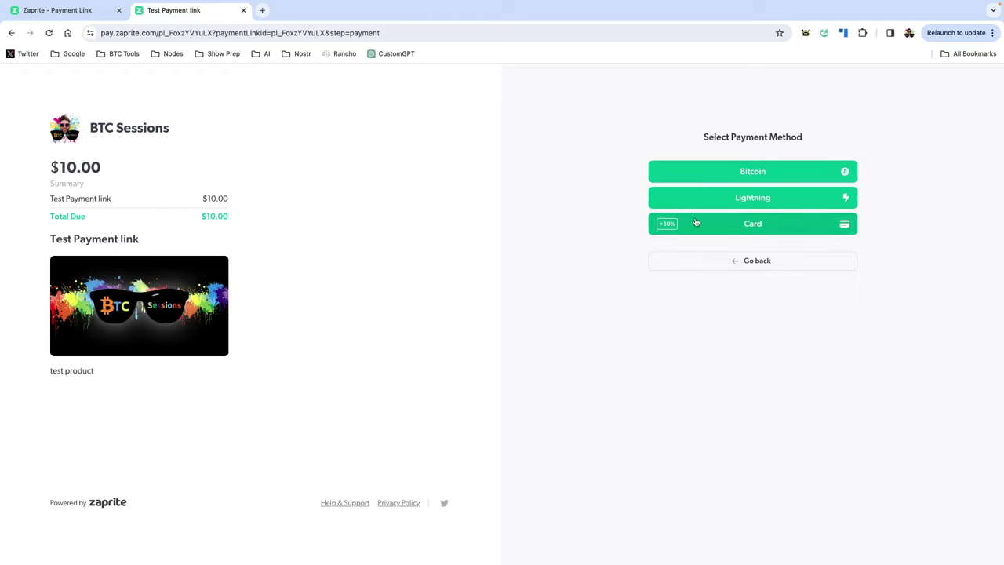
click(756, 201)
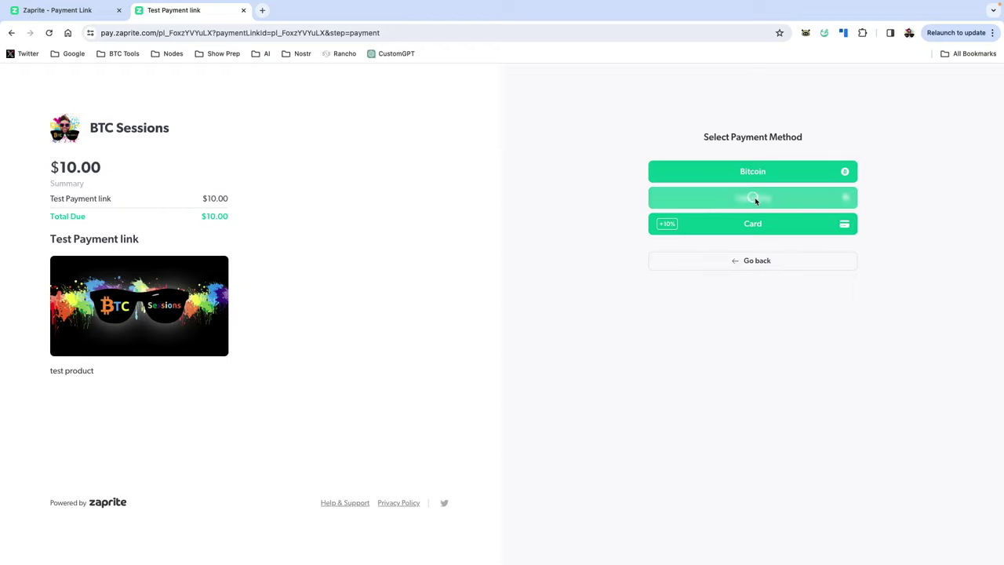
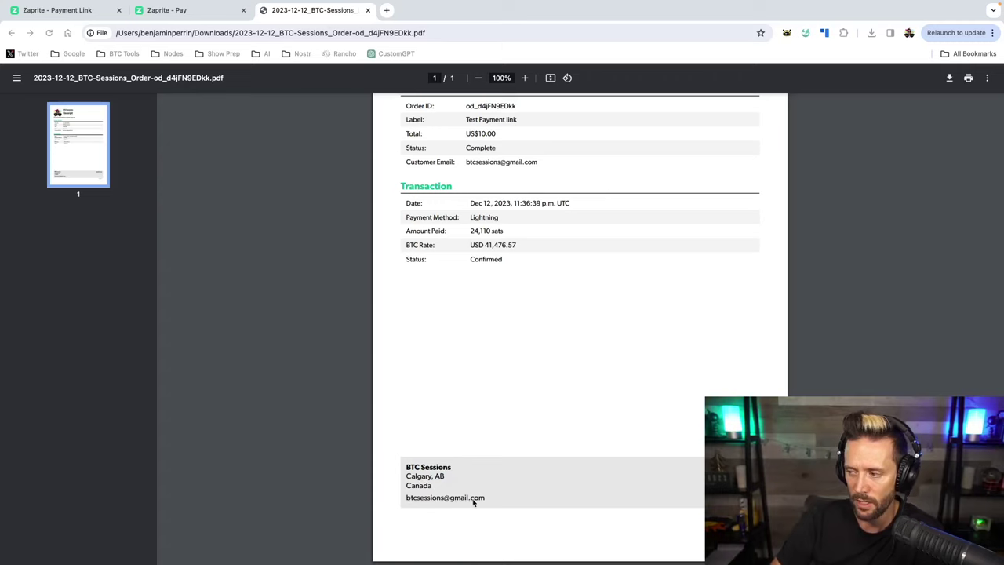
Step: Close the PDF receipt and order-complete tabs to return to the US$10.00 Test Payment link page
scroll(593, 317, up, 3)
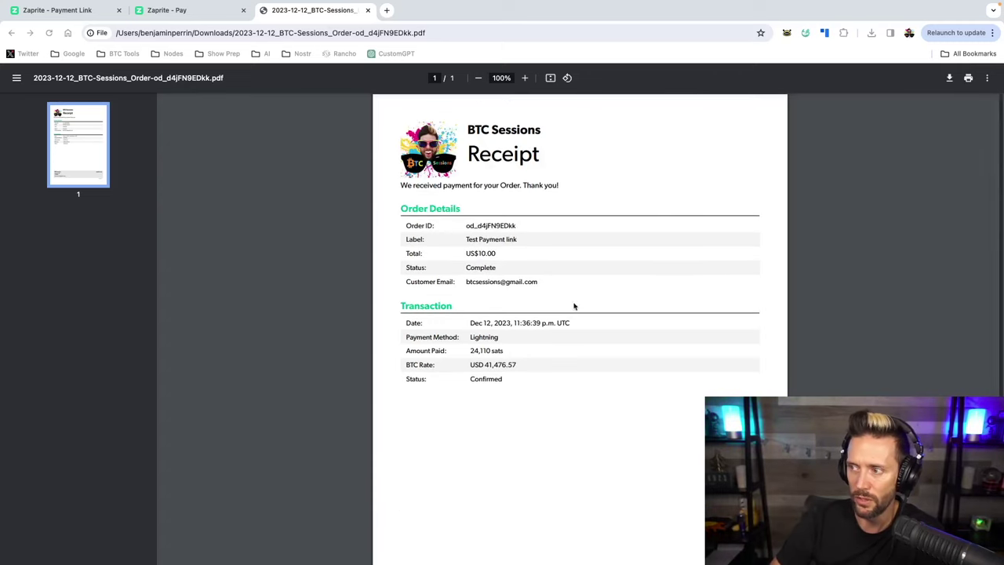
click(368, 10)
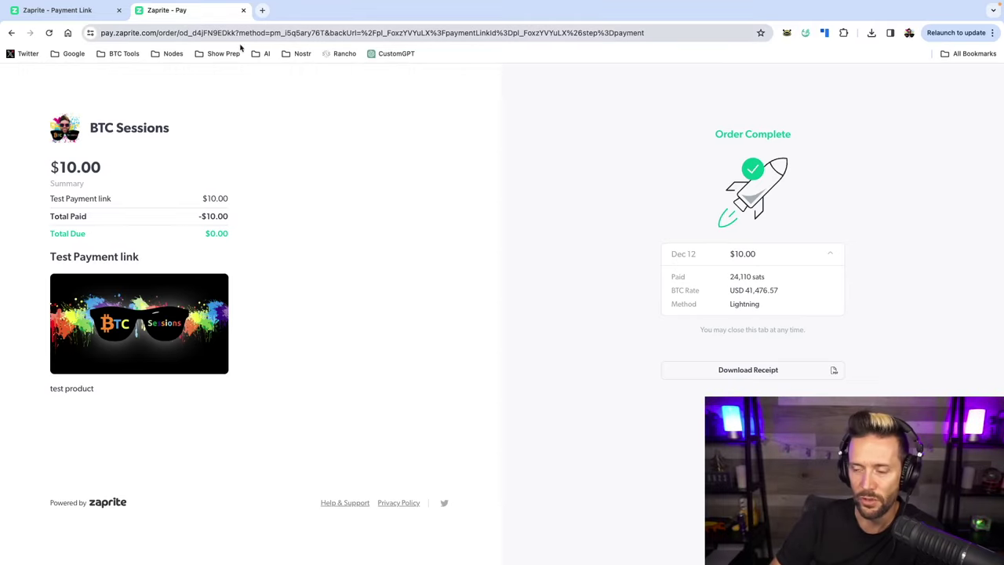
click(242, 10)
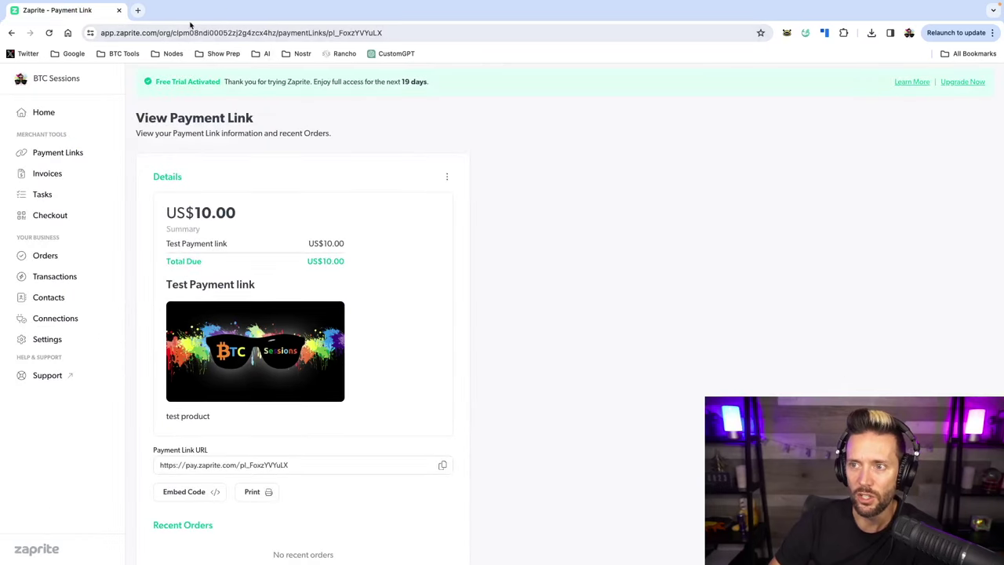
scroll(475, 298, down, 2)
scroll(475, 298, up, 3)
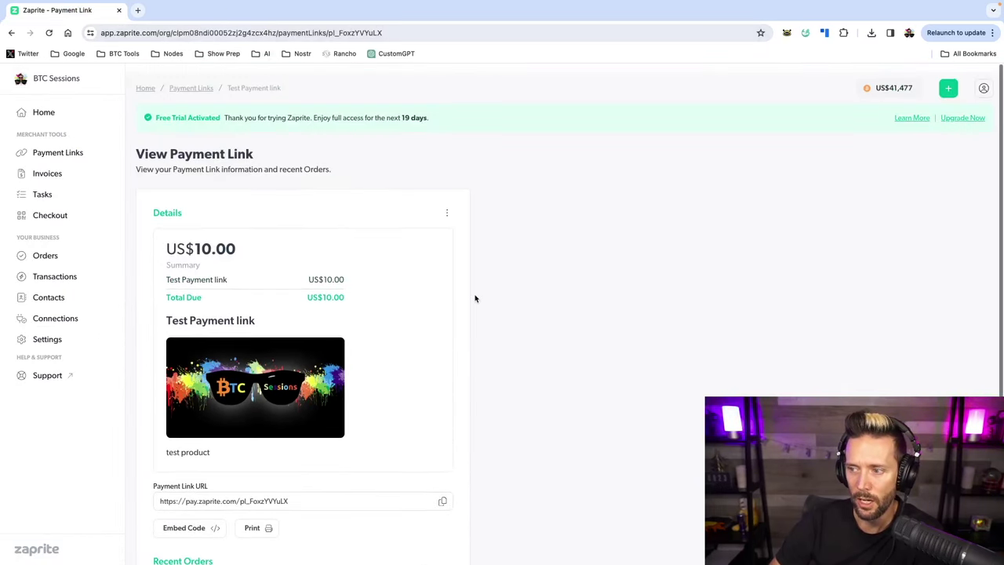
click(447, 204)
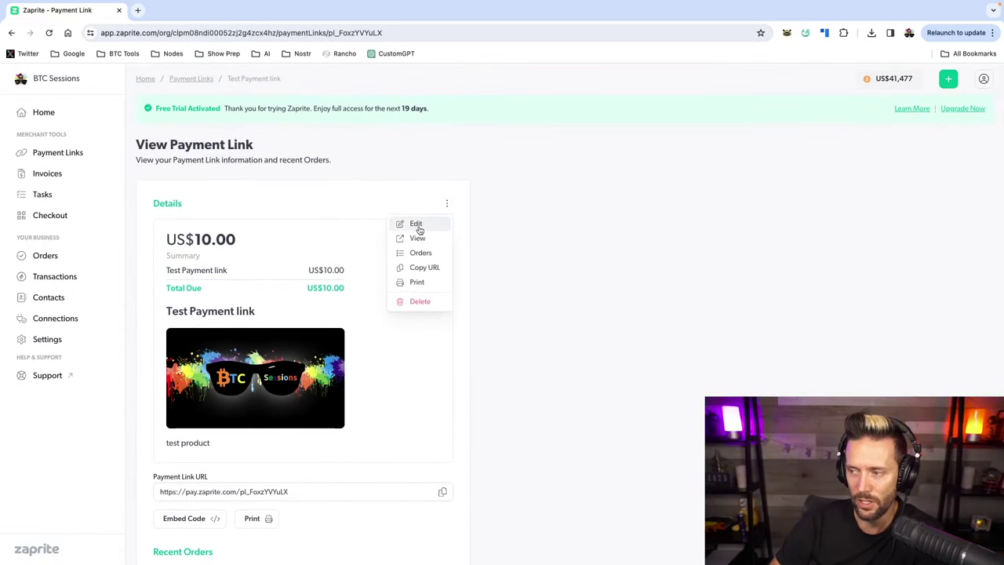
click(417, 238)
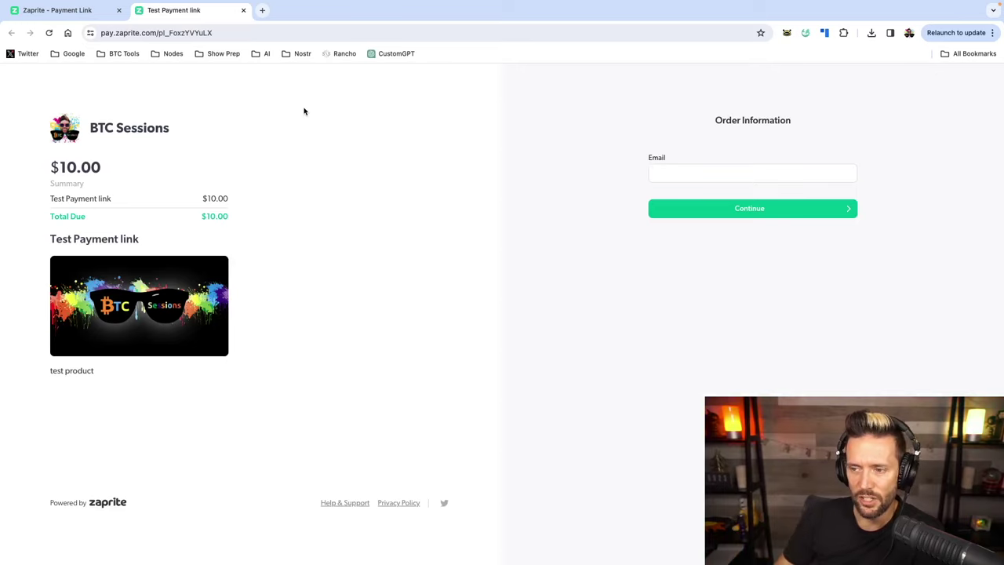
click(683, 170)
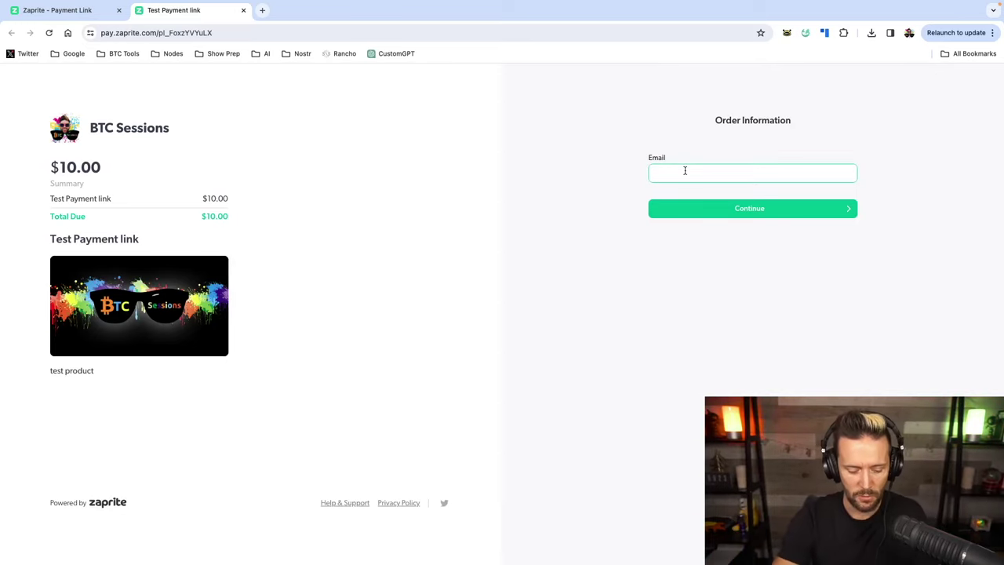
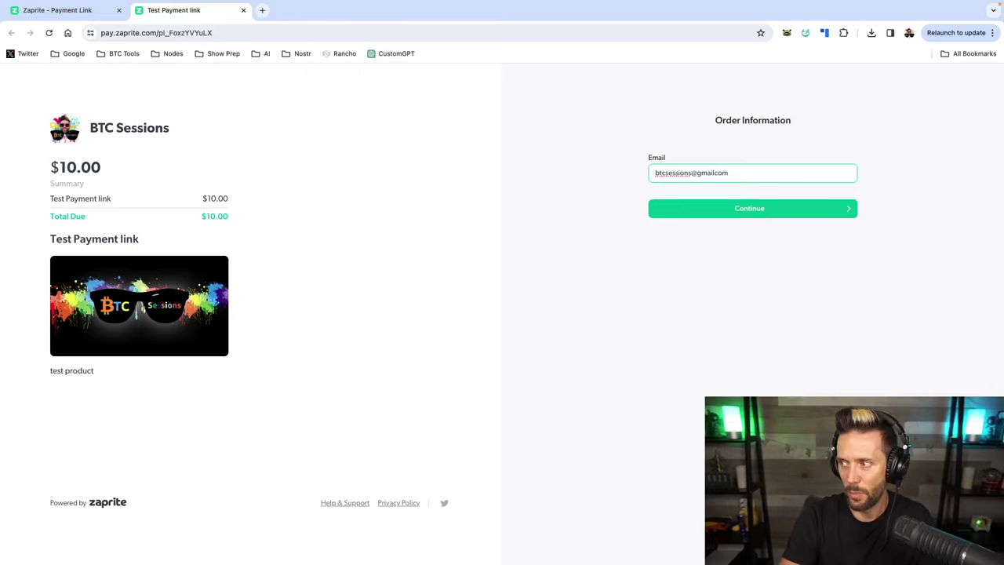
key(Left)
key(Left)
key(Left)
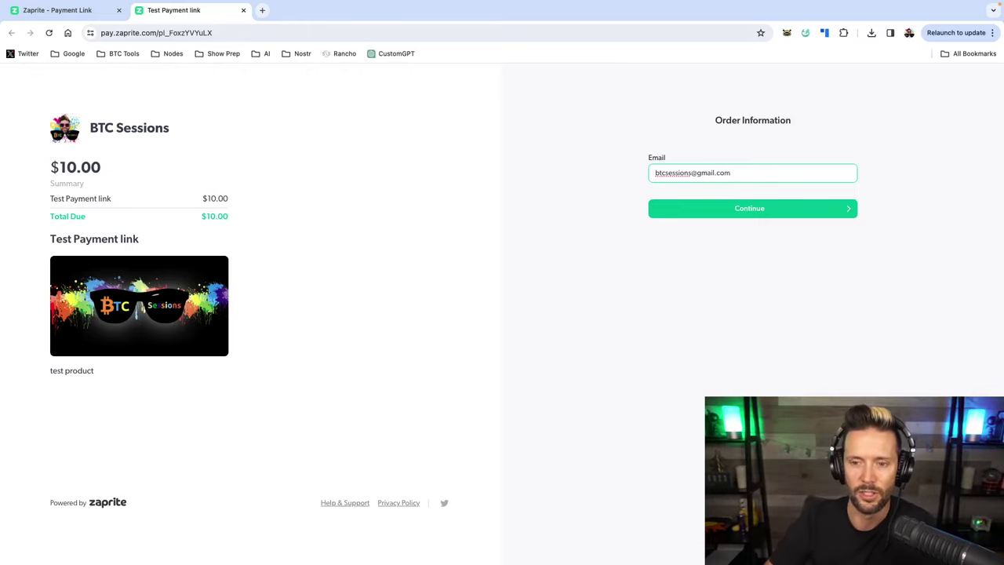
click(755, 213)
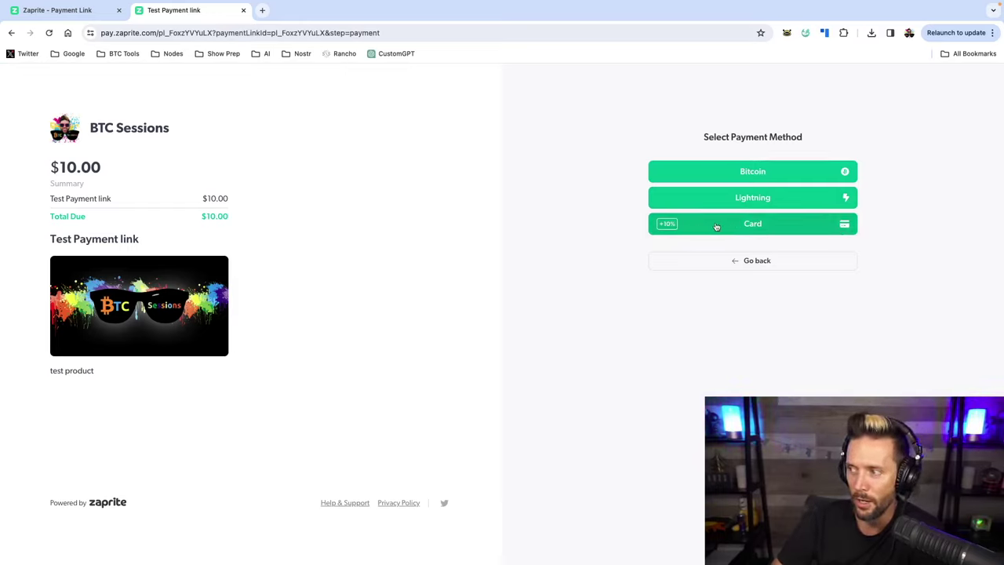
click(749, 226)
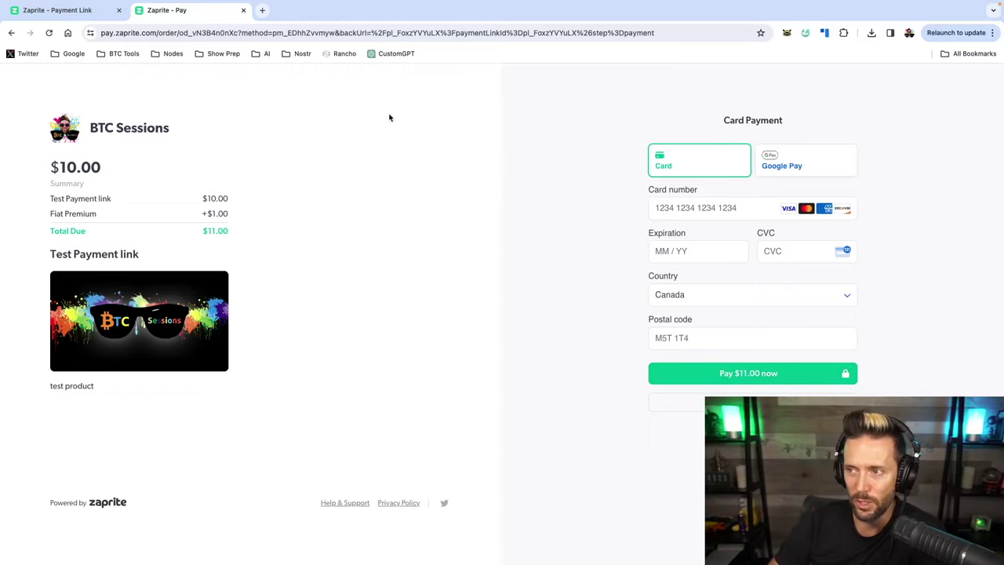
click(244, 11)
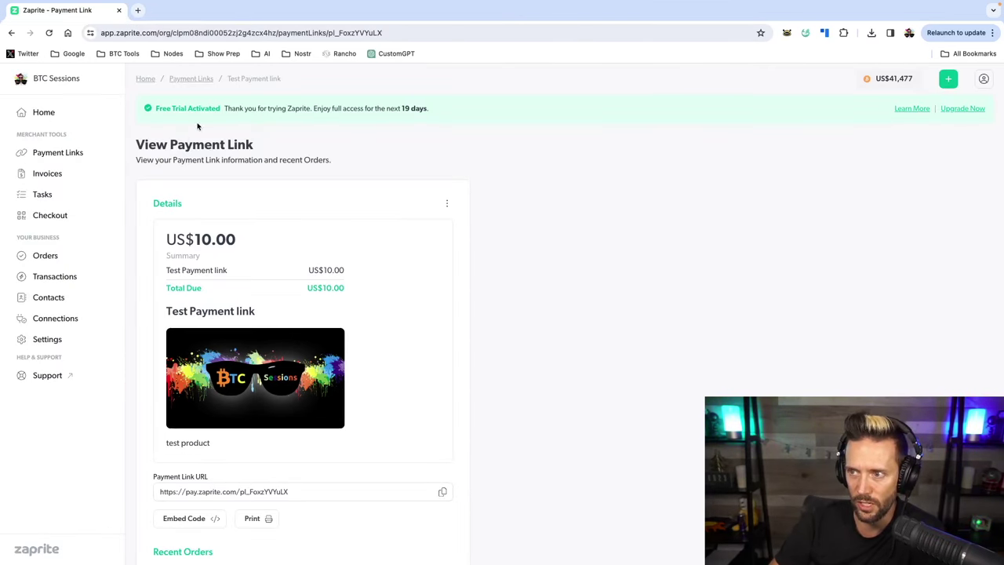
Step: Open the public checkout page of the One Hour Session (E-transfer) payment link
click(52, 157)
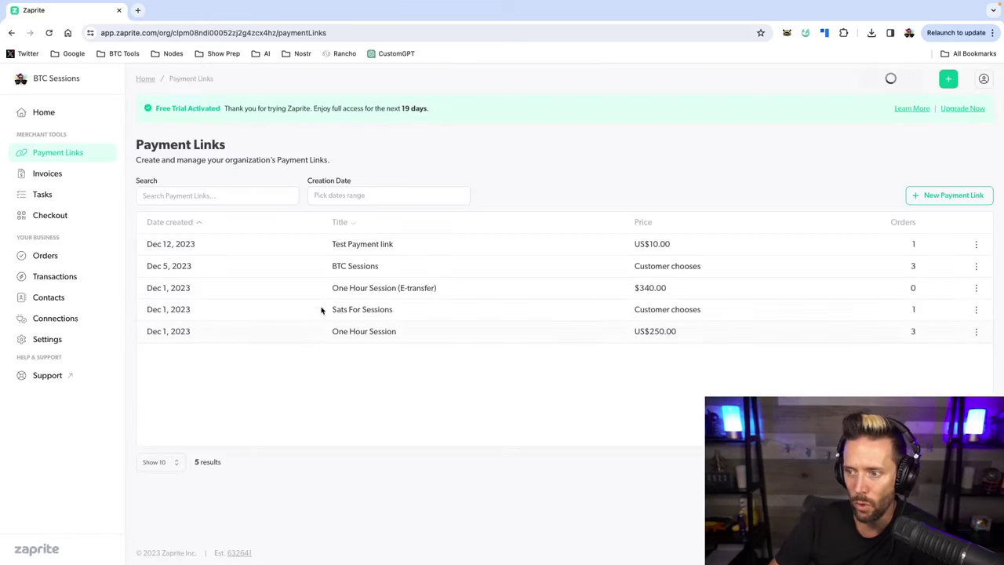
click(360, 286)
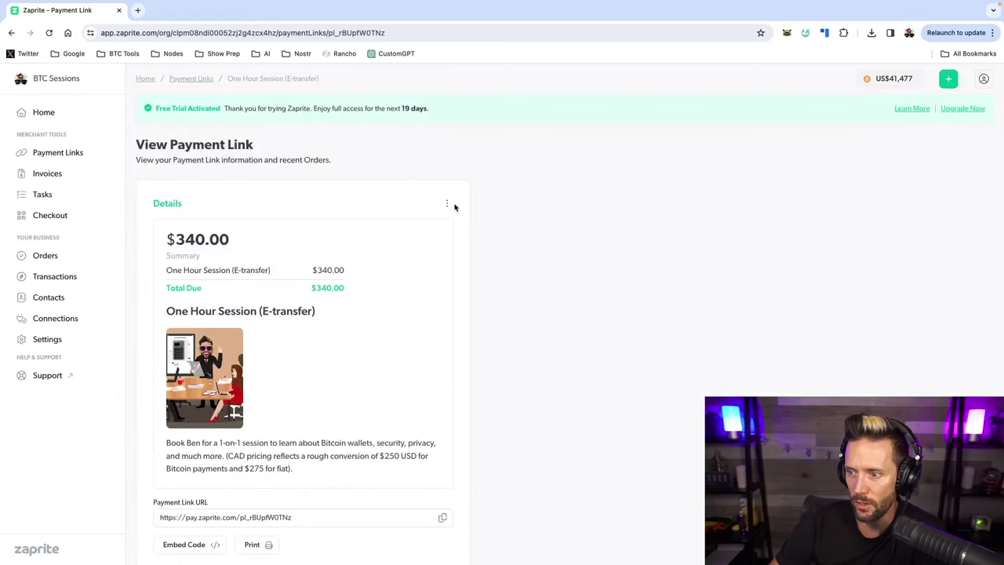
click(446, 203)
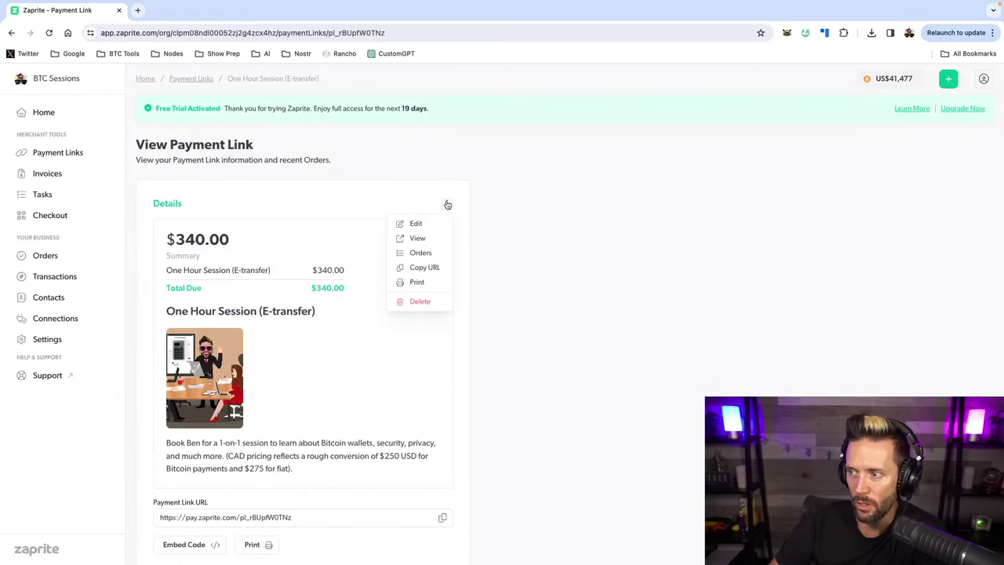
click(416, 240)
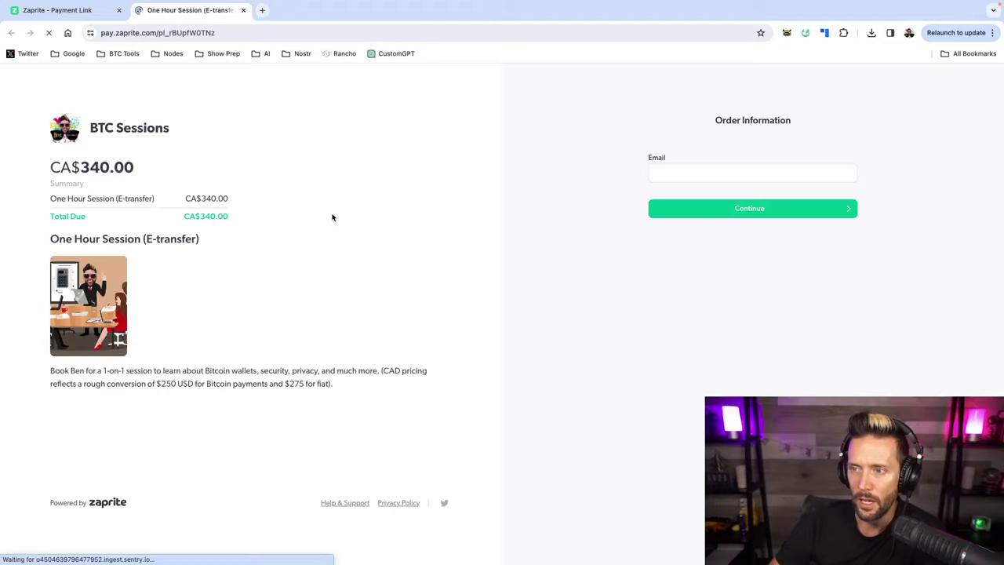
Step: Enter the customer's email, choose Interac e-Transfer to review its CA$374.00 instructions, then close the tab
click(687, 168)
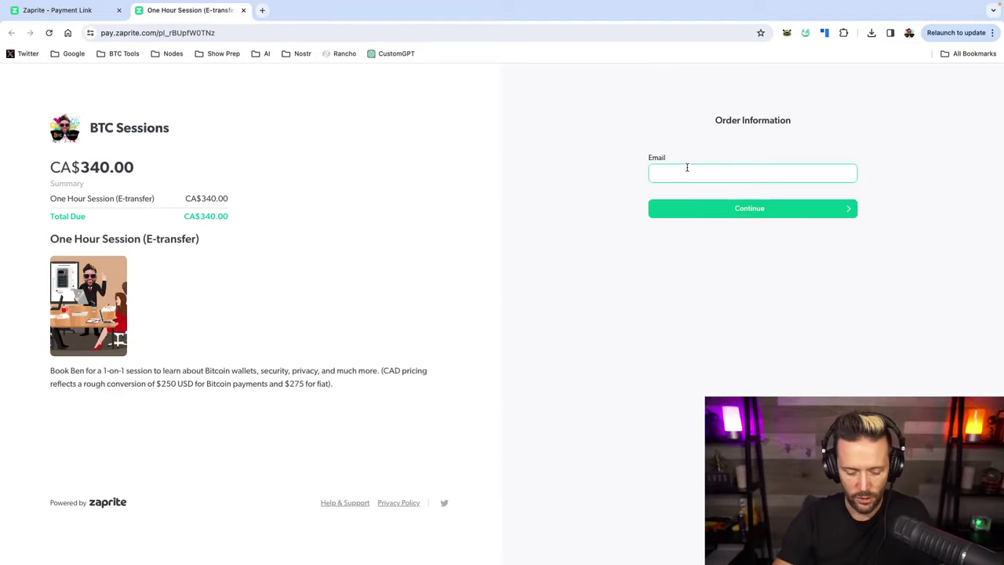
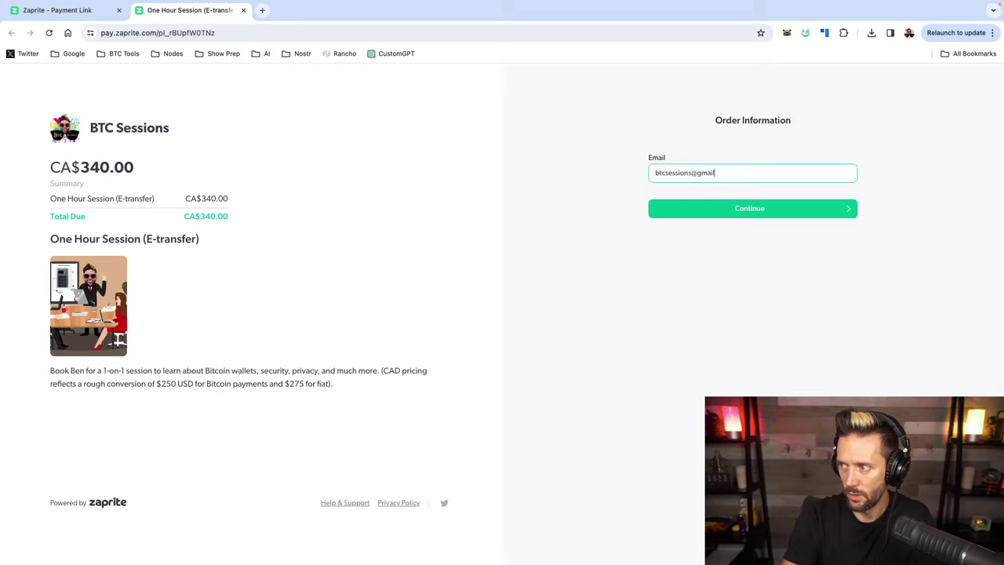
click(765, 207)
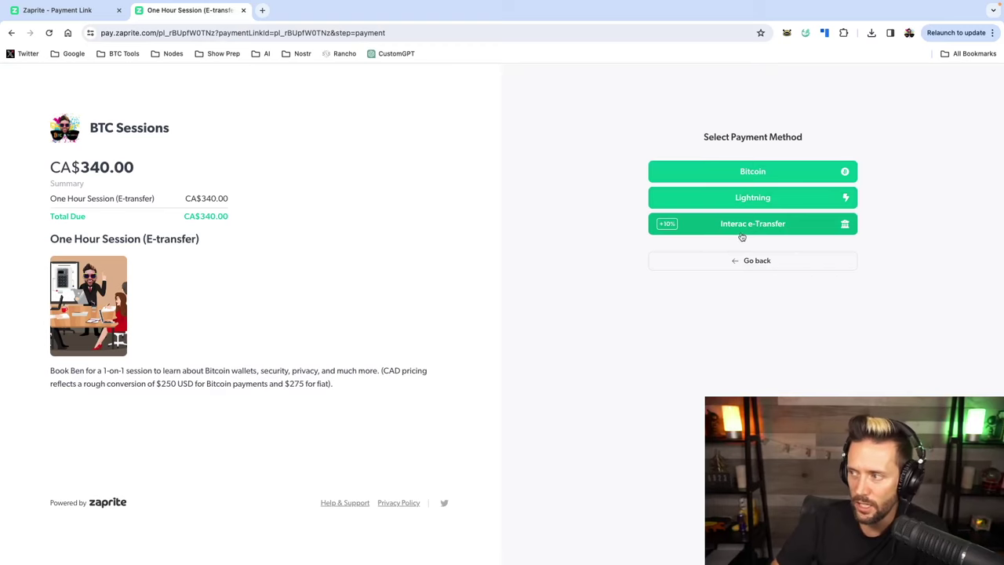
click(745, 227)
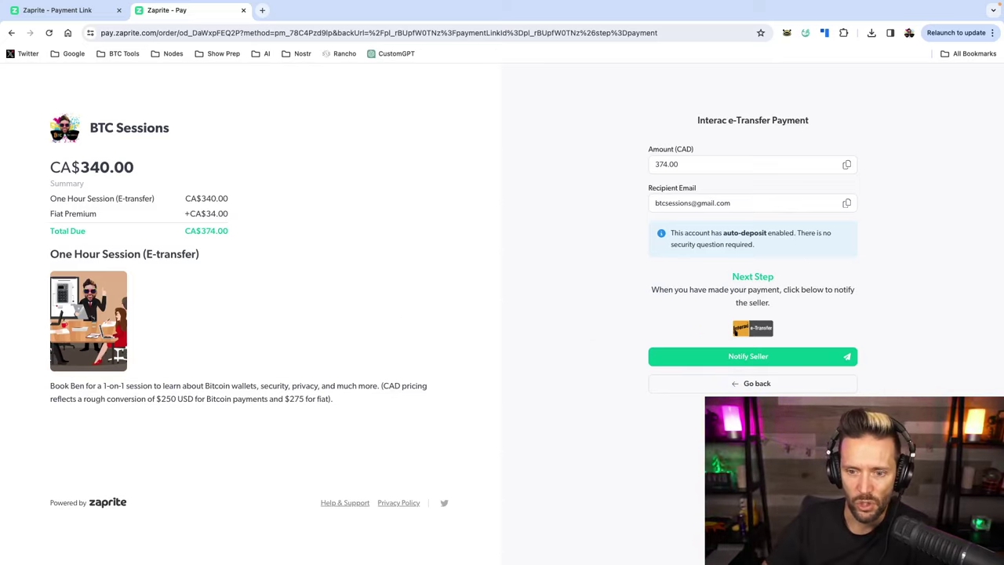
click(243, 11)
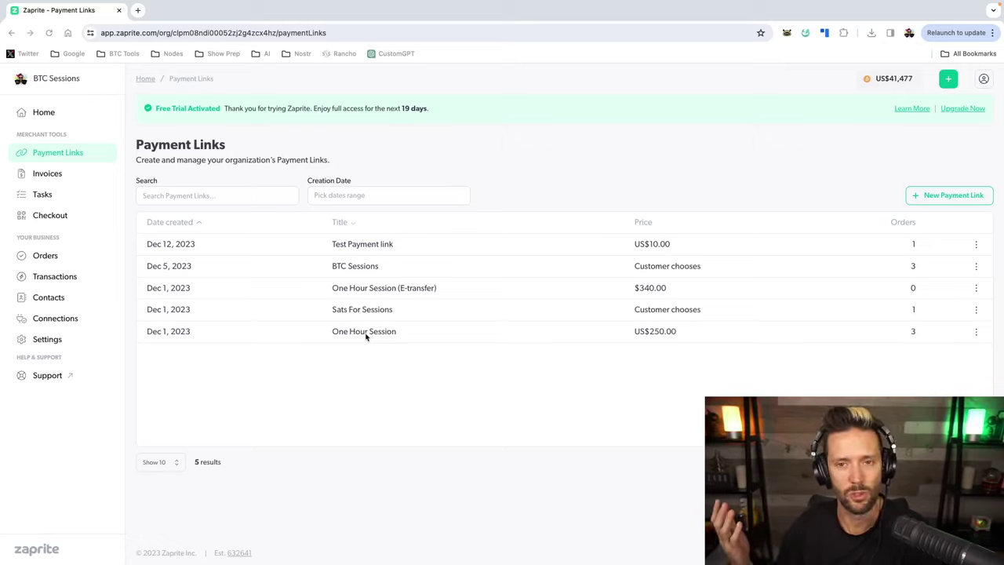
Step: Open the public checkout page of the BTC Sessions payment link
click(261, 266)
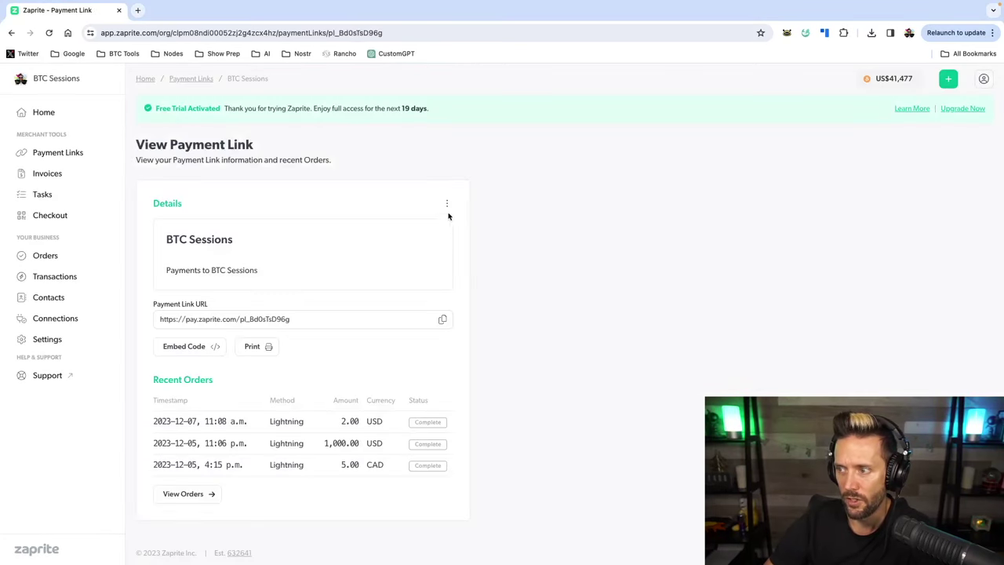
click(447, 204)
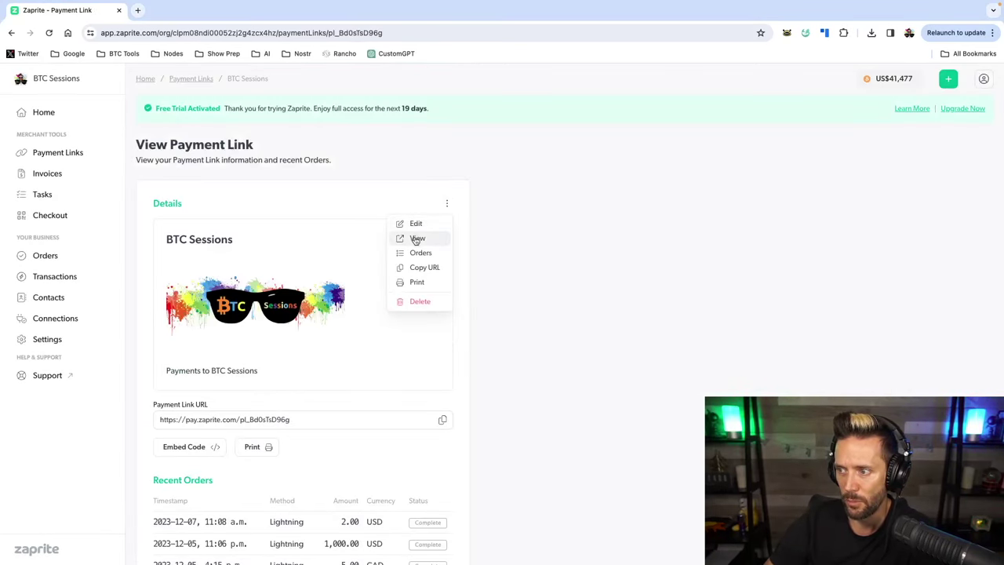
click(416, 239)
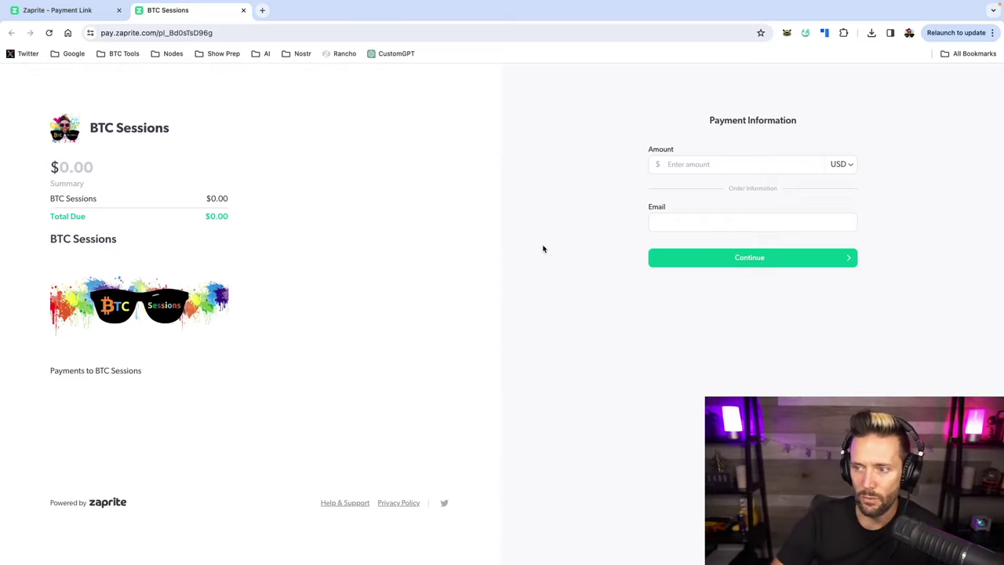
Step: Enter a $15 amount and the payer's email, then continue to payment method choice
click(691, 167)
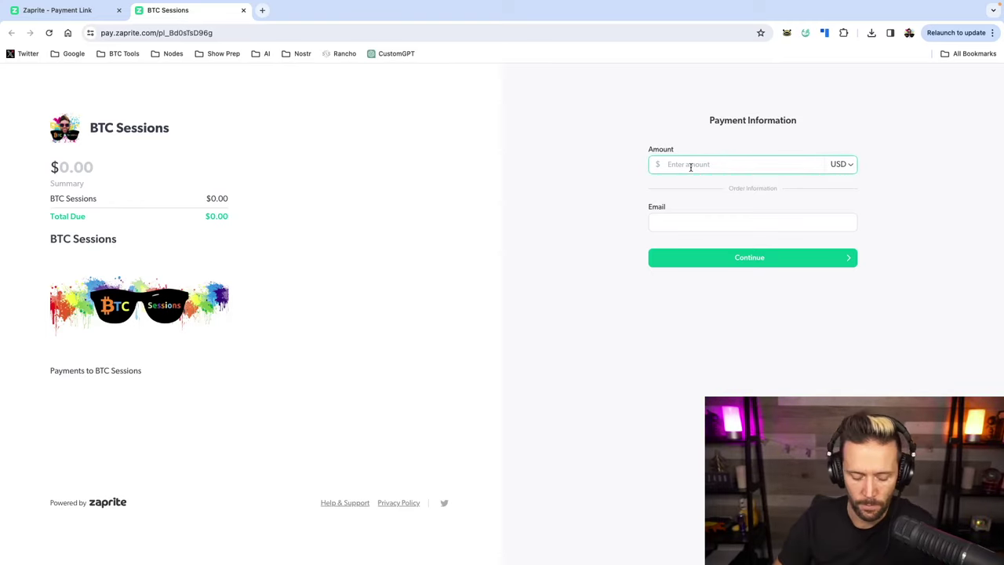
text(15)
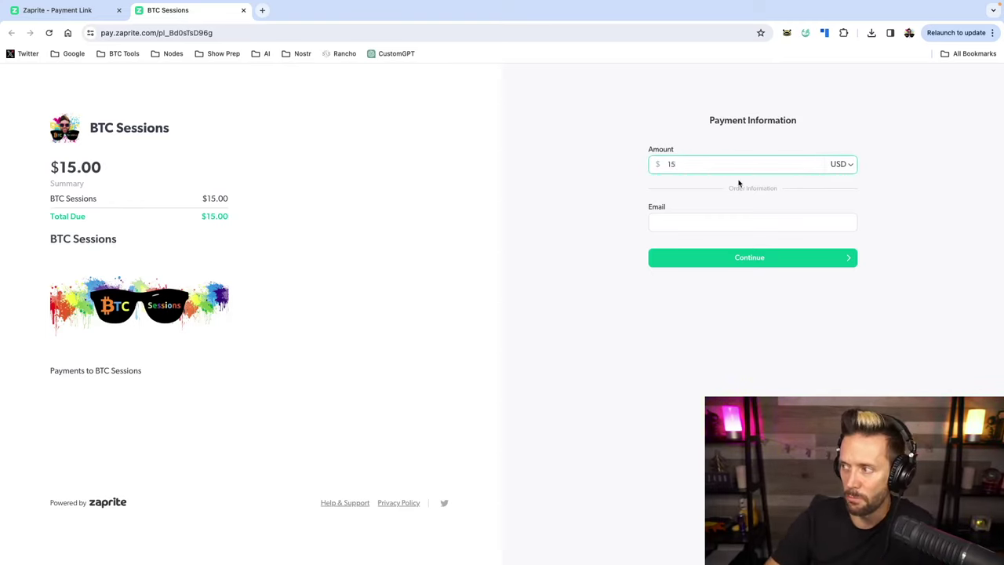
click(657, 223)
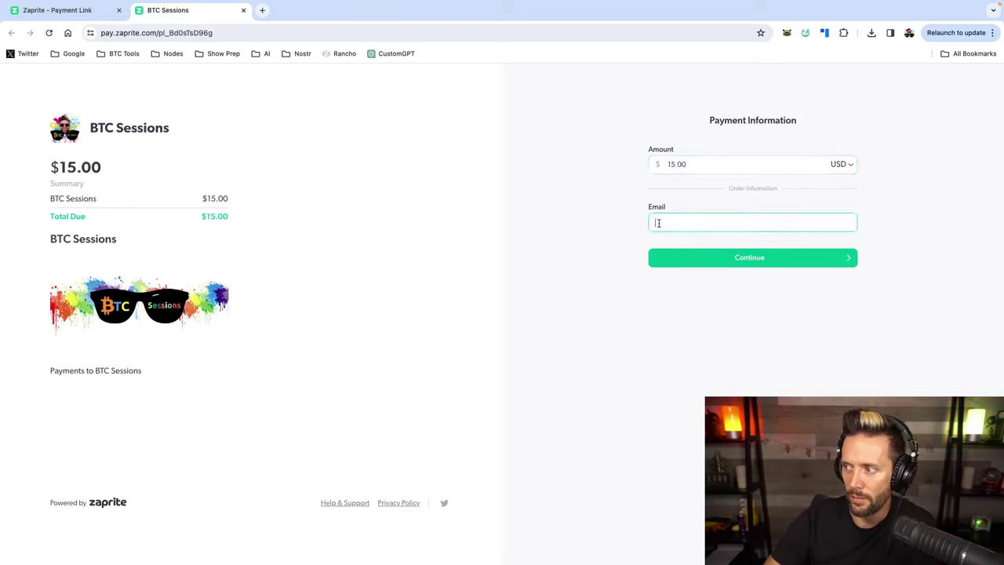
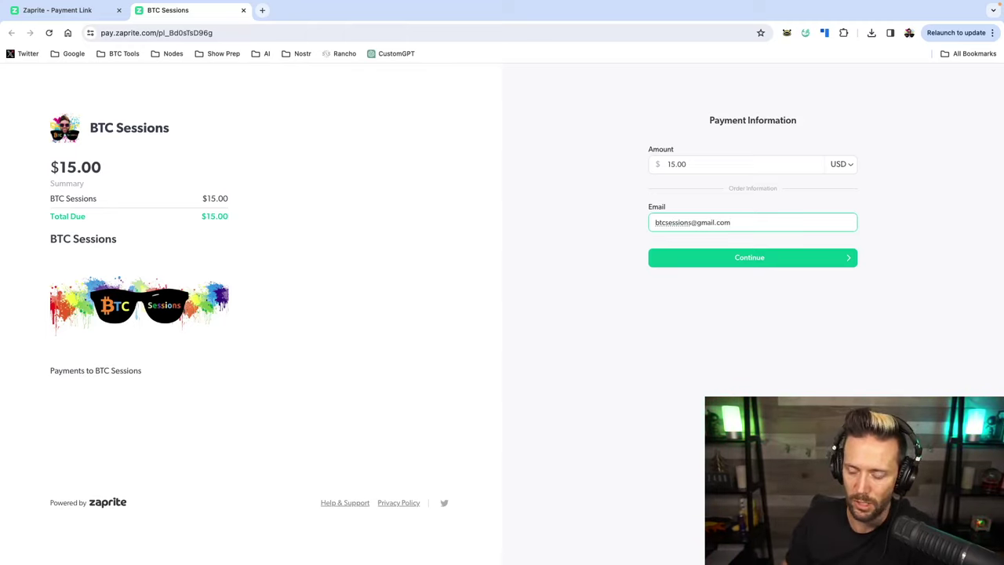
click(749, 259)
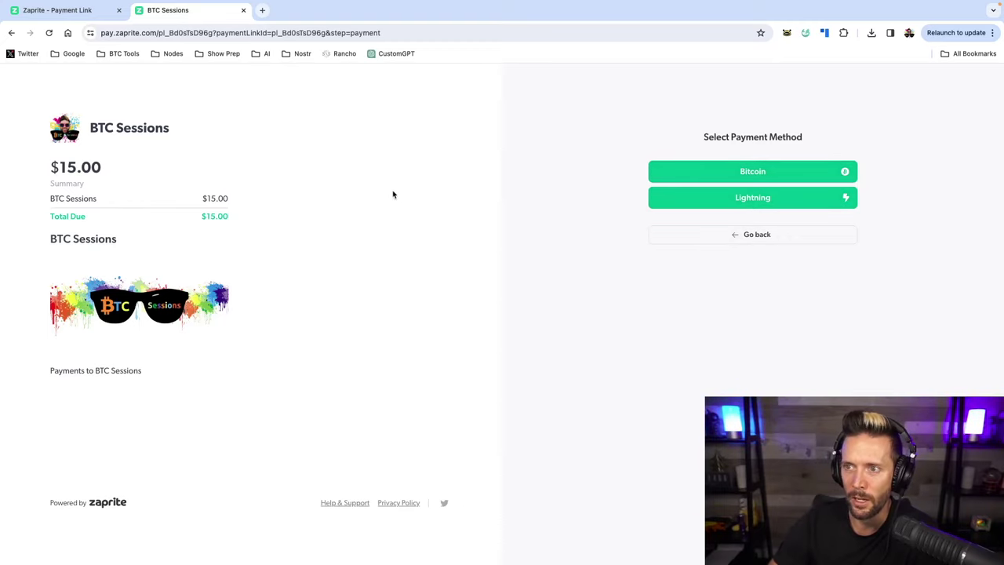
Step: Open the Sats For Sessions payment link's public page in a new tab via its View action
click(41, 16)
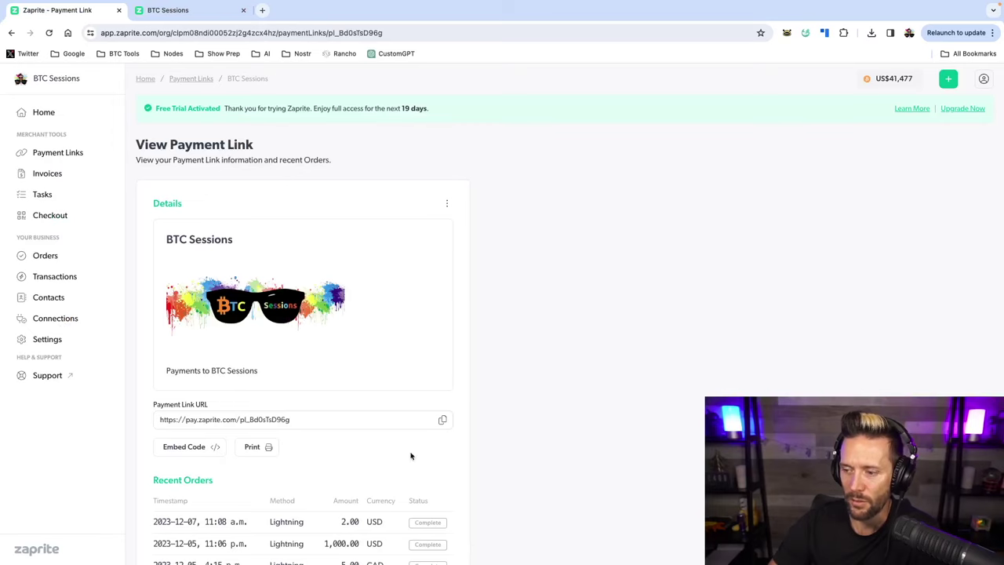
click(49, 157)
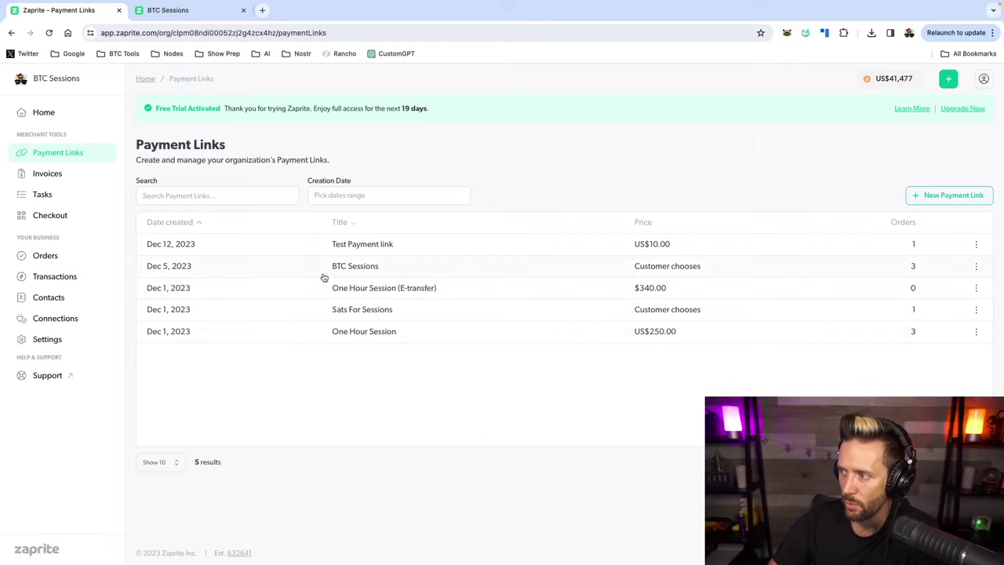
click(254, 310)
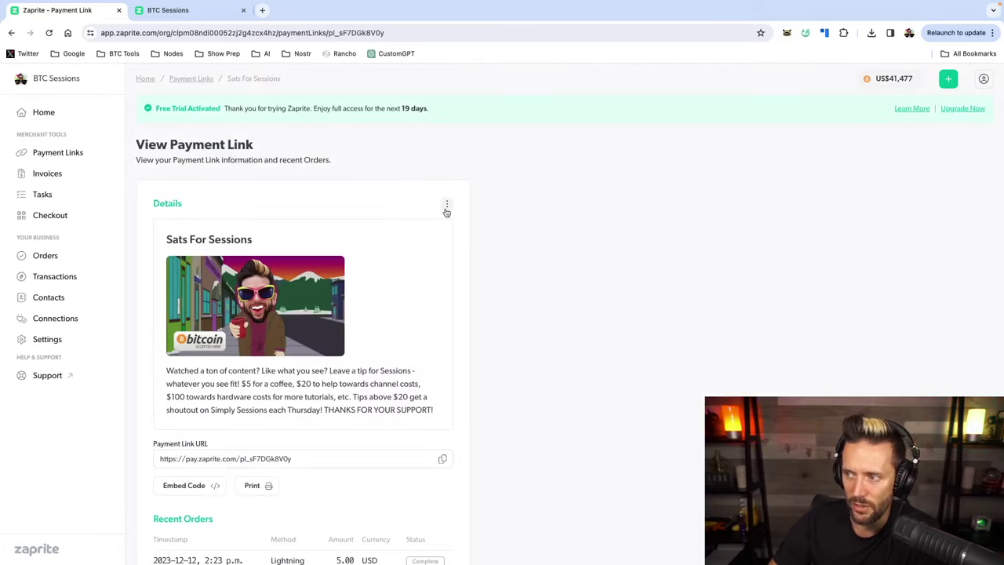
click(447, 203)
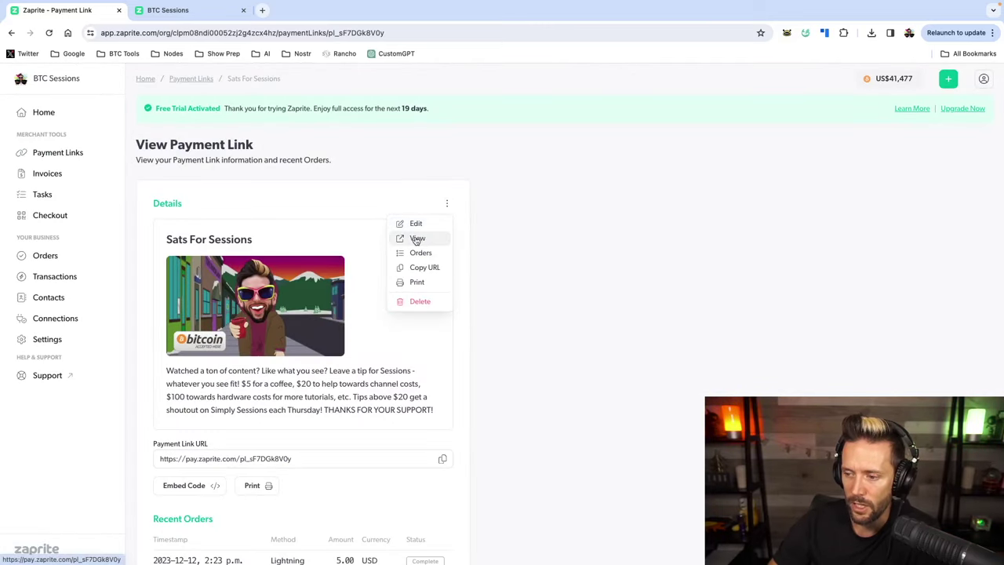
click(417, 240)
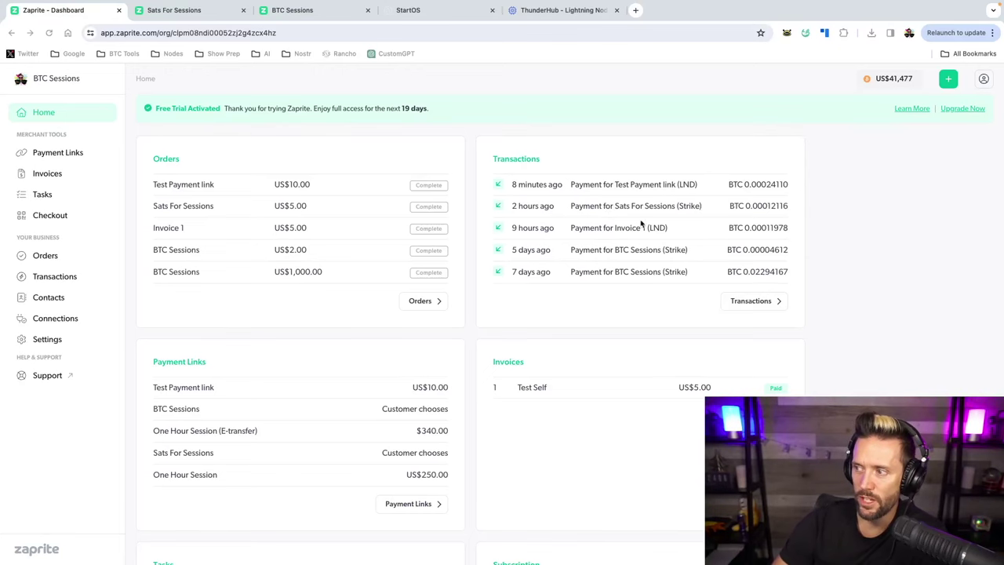
Step: Open the 24,110-sat Test Payment link transaction, then compare it in ThunderHub's Transactions list
scroll(641, 225, down, 1)
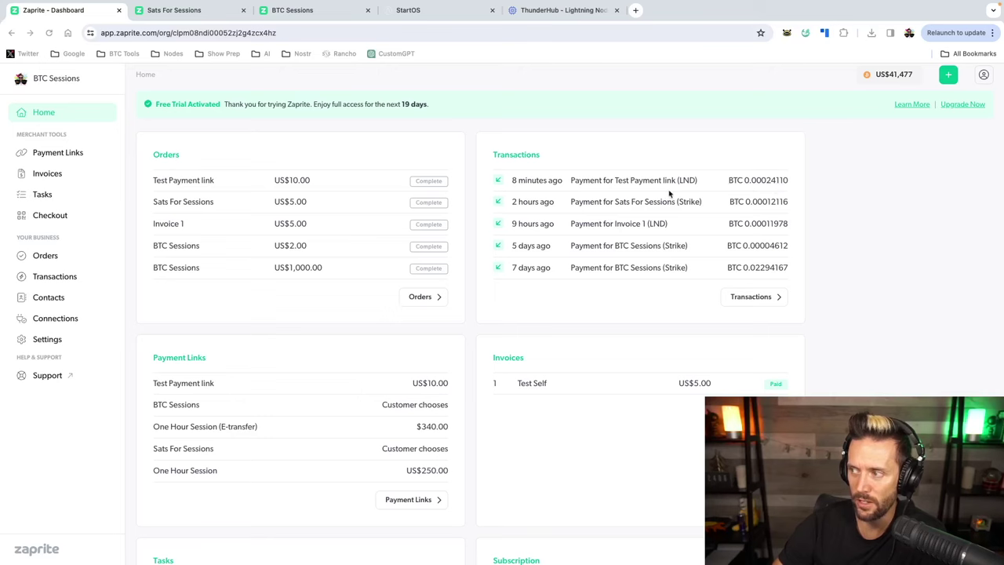
click(583, 186)
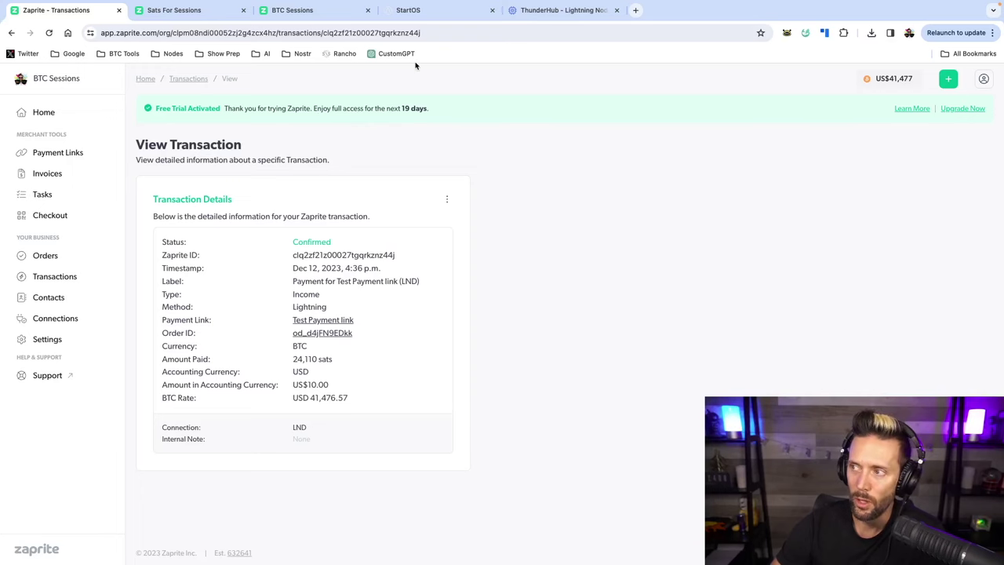
click(562, 10)
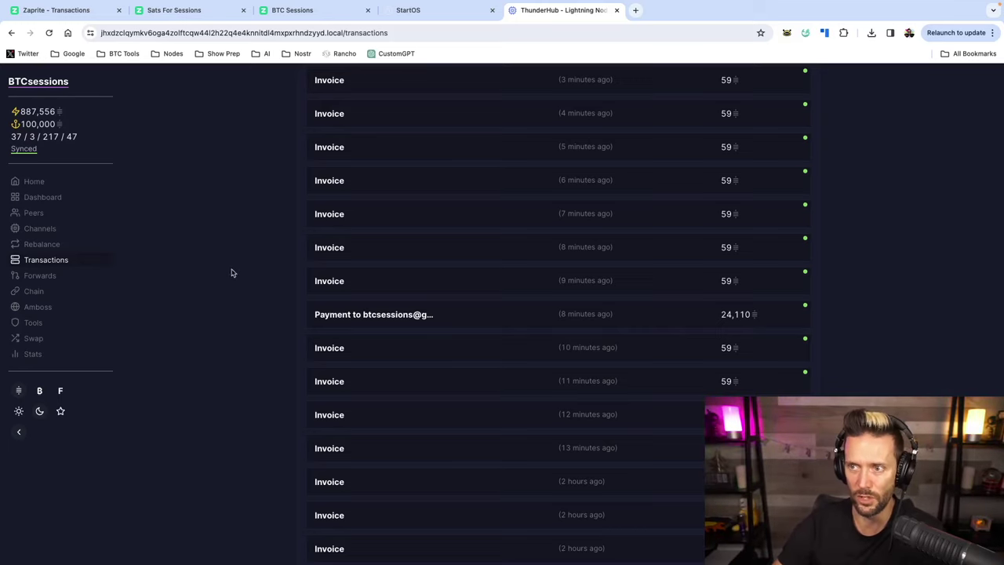
Step: Switch from ThunderHub back to the Zaprite dashboard tab
click(83, 13)
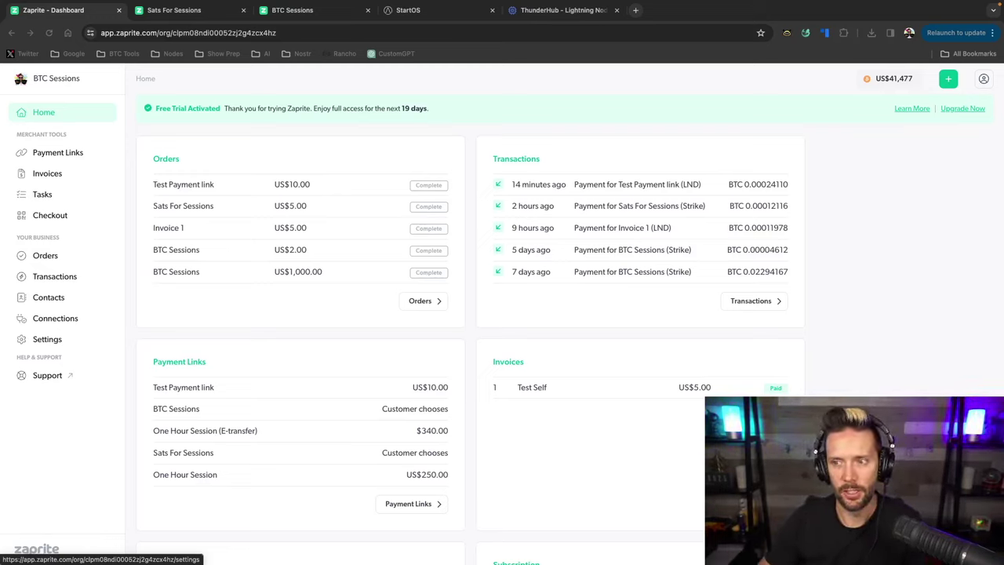
Step: Go to Invoices and start a new invoice dated December 12, 2023 in USD
click(128, 199)
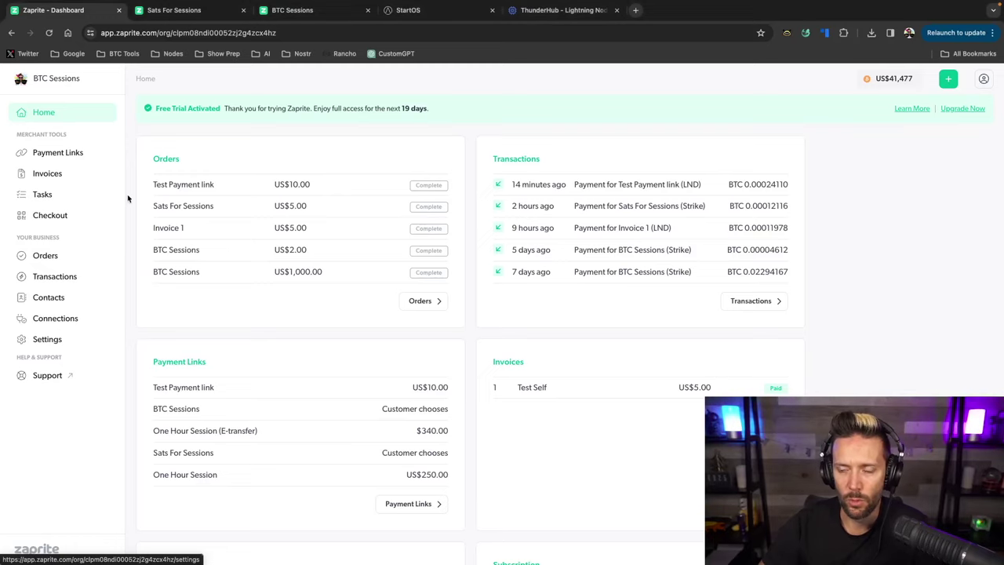
click(46, 176)
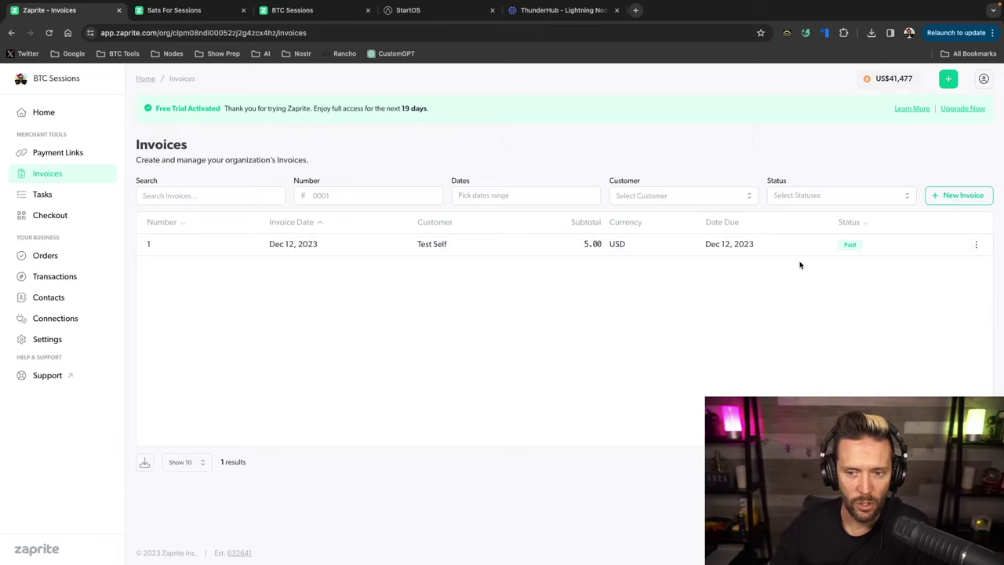
click(955, 197)
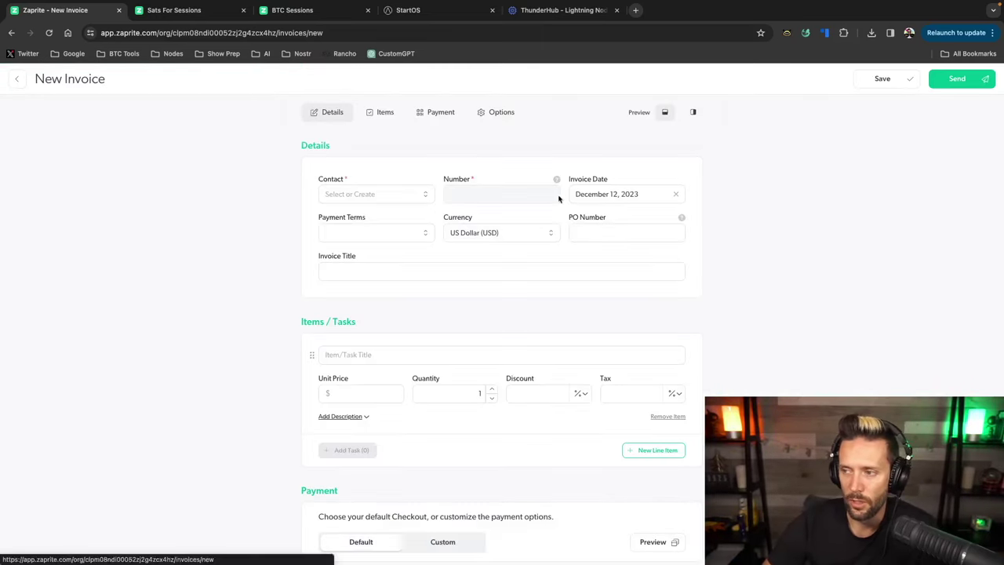
Step: Choose New Contact from the invoice's Contact dropdown to open the Add Contact dialog
click(366, 192)
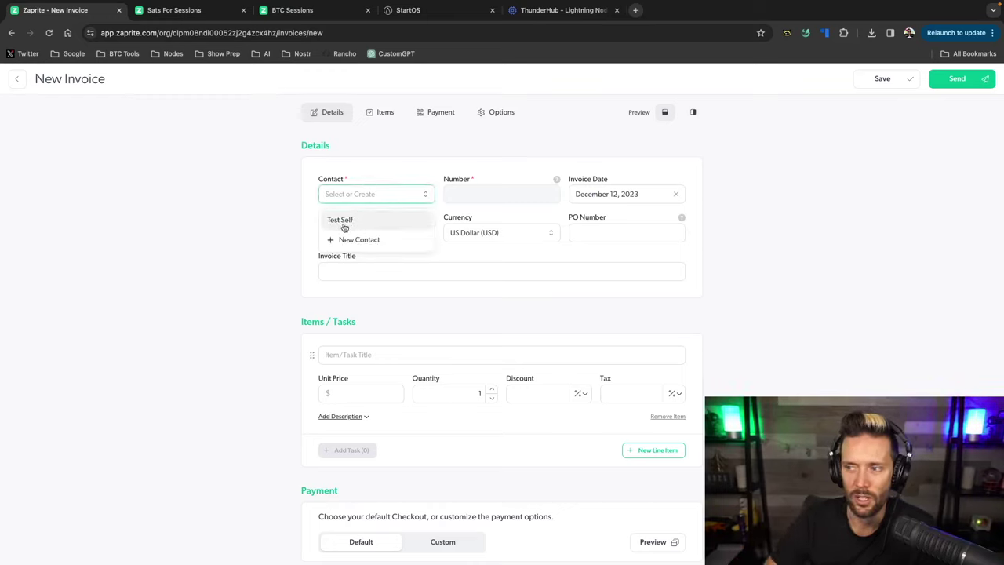
click(239, 164)
click(332, 194)
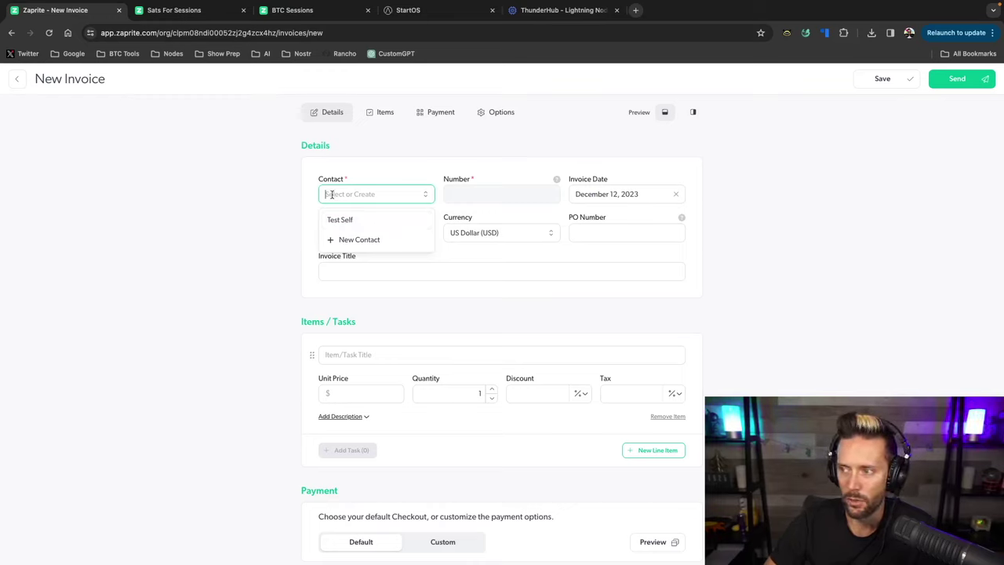
click(347, 240)
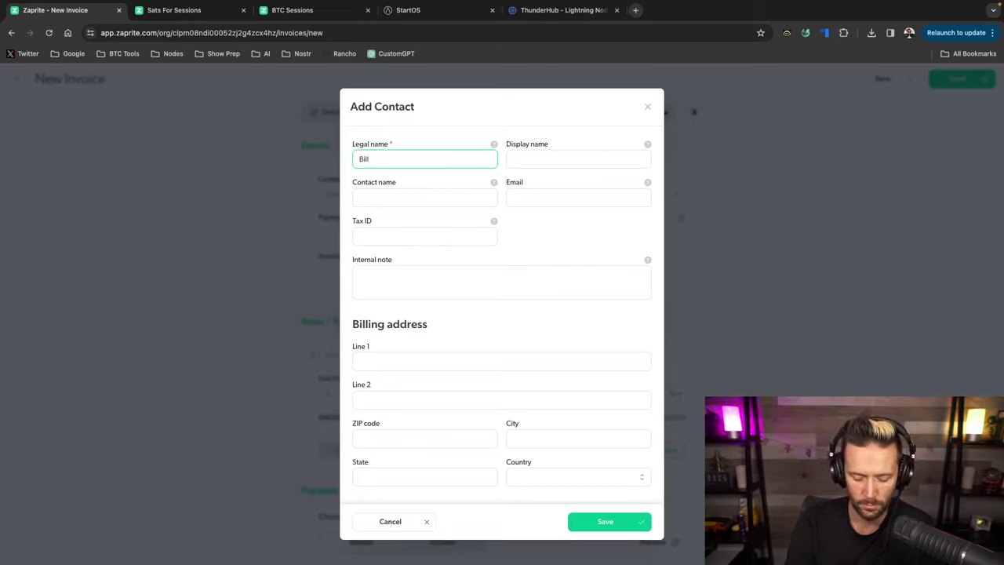
Step: Complete the contact's legal name, set payment terms to Due on receipt, and save the contact
text(etherby)
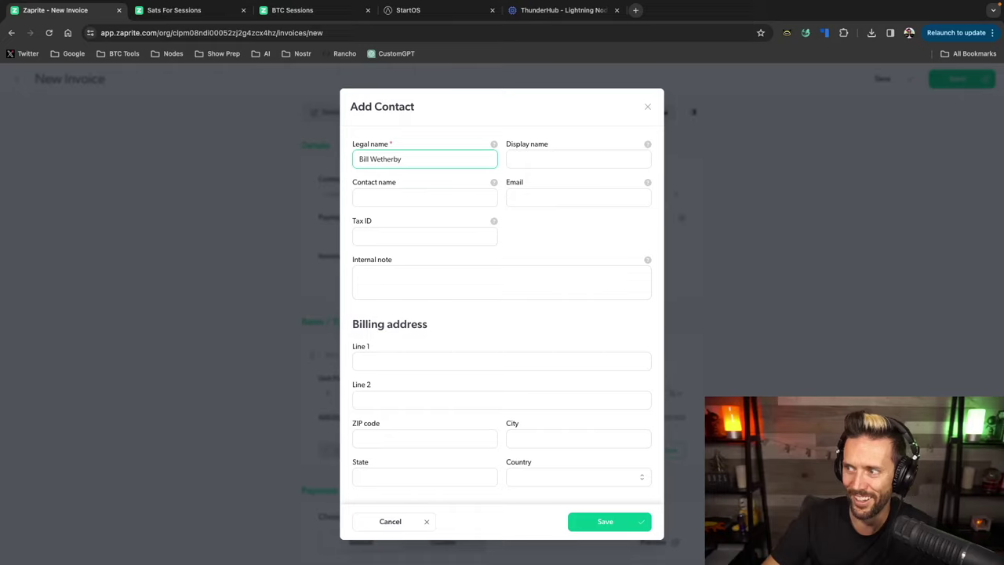
key(Tab)
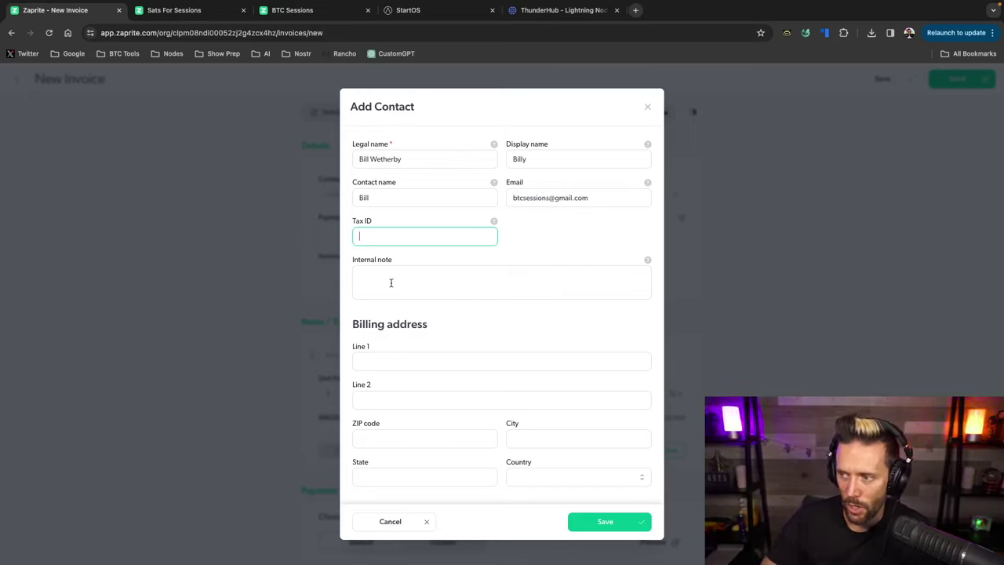
scroll(475, 313, down, 2)
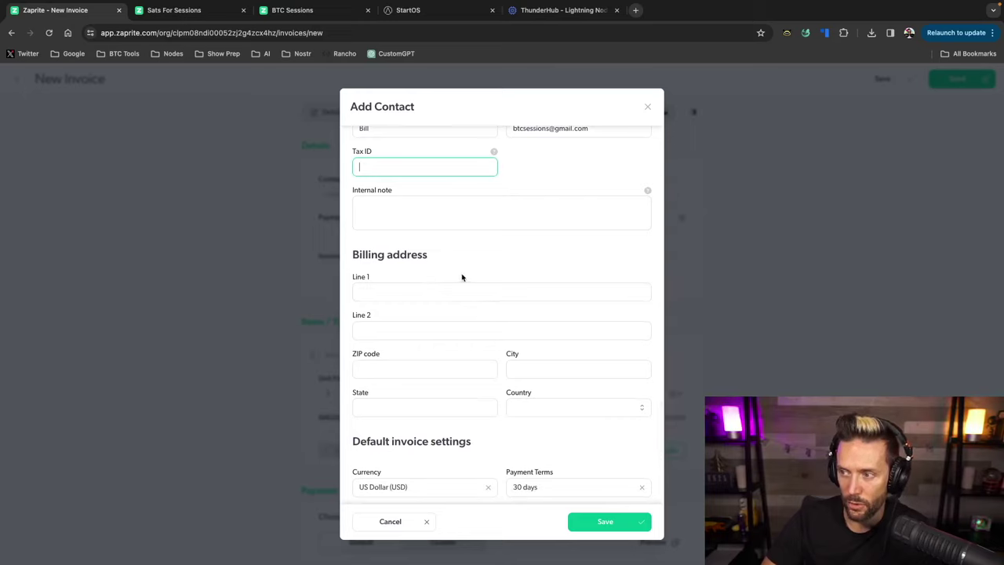
scroll(481, 361, down, 2)
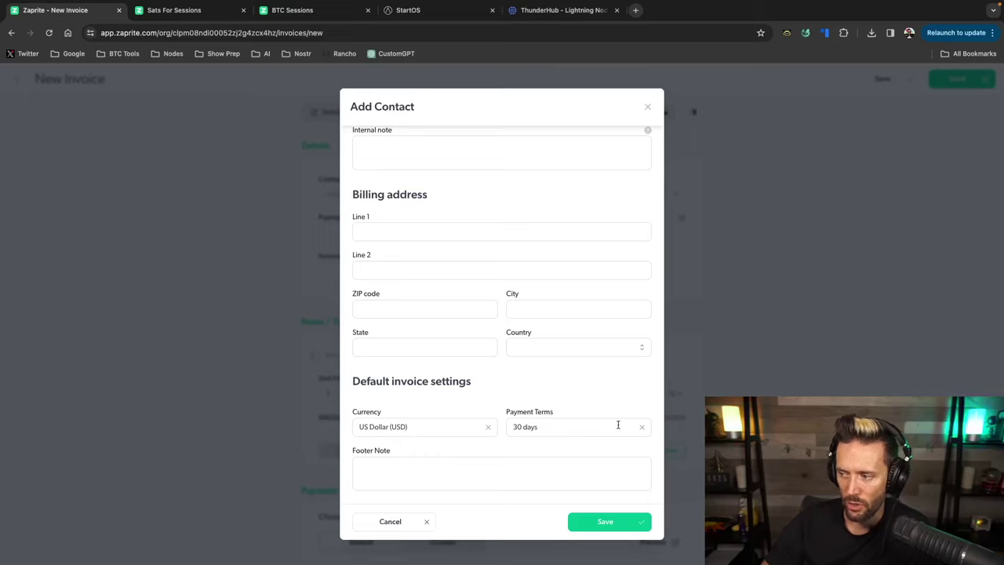
click(566, 429)
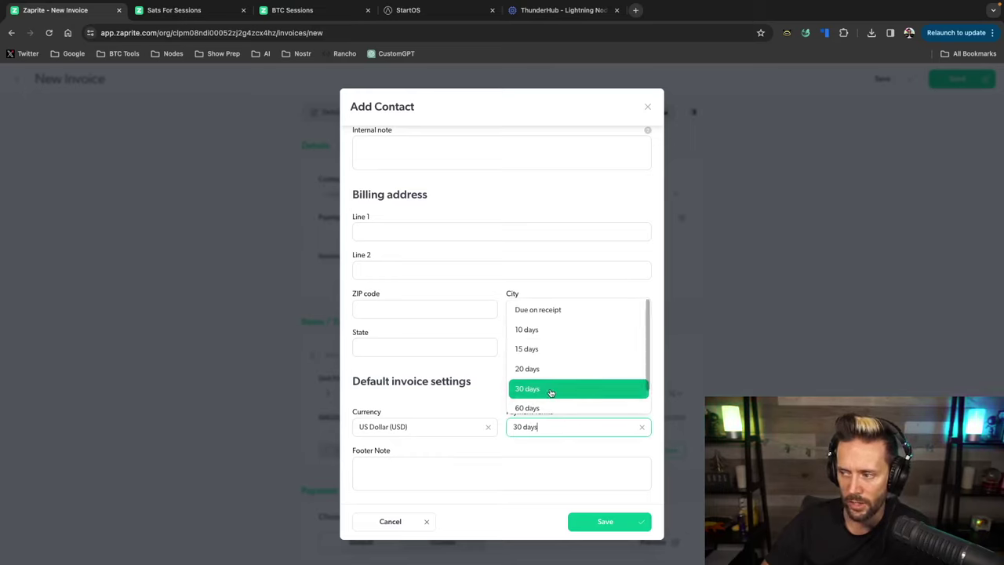
scroll(550, 395, down, 2)
scroll(552, 393, up, 2)
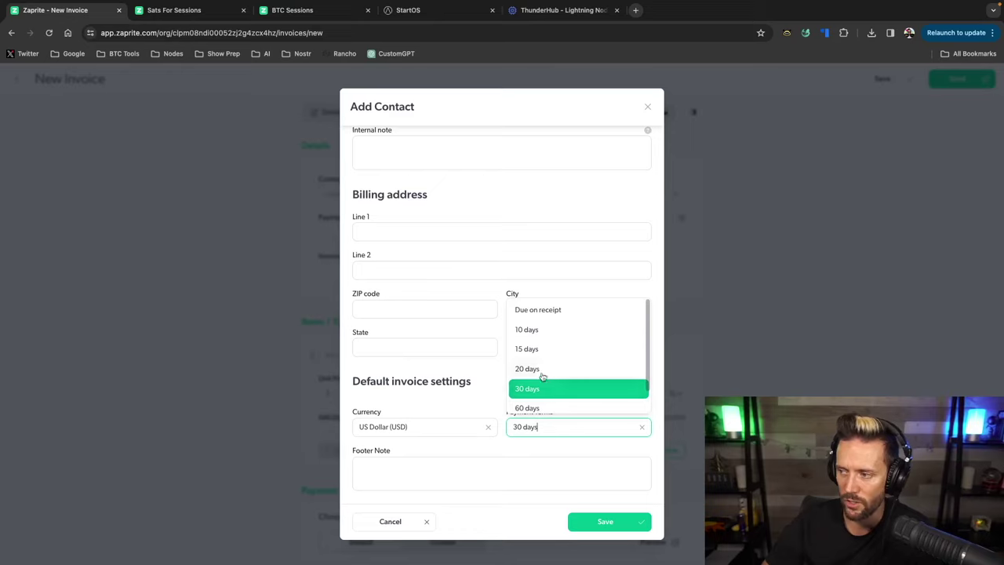
click(527, 310)
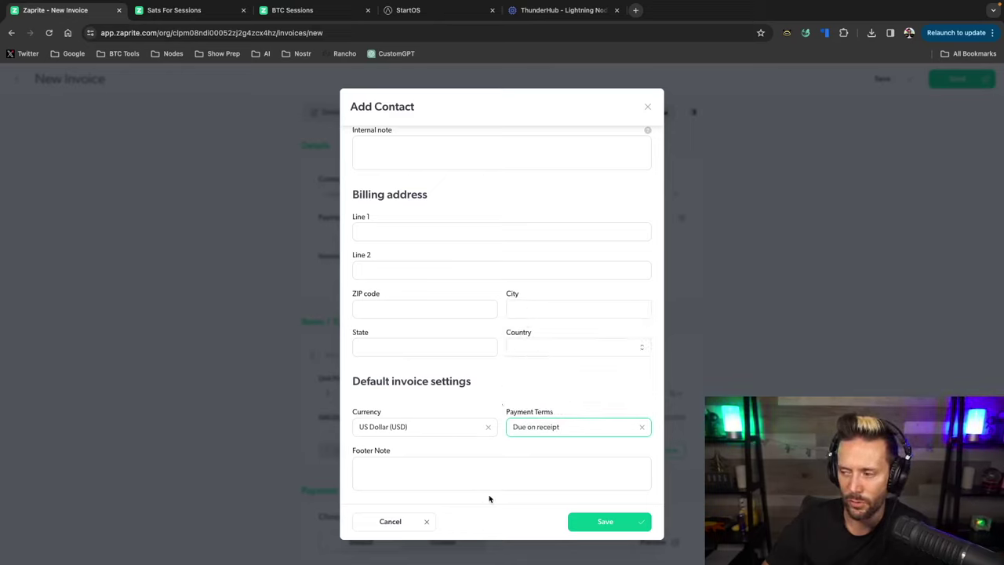
click(606, 522)
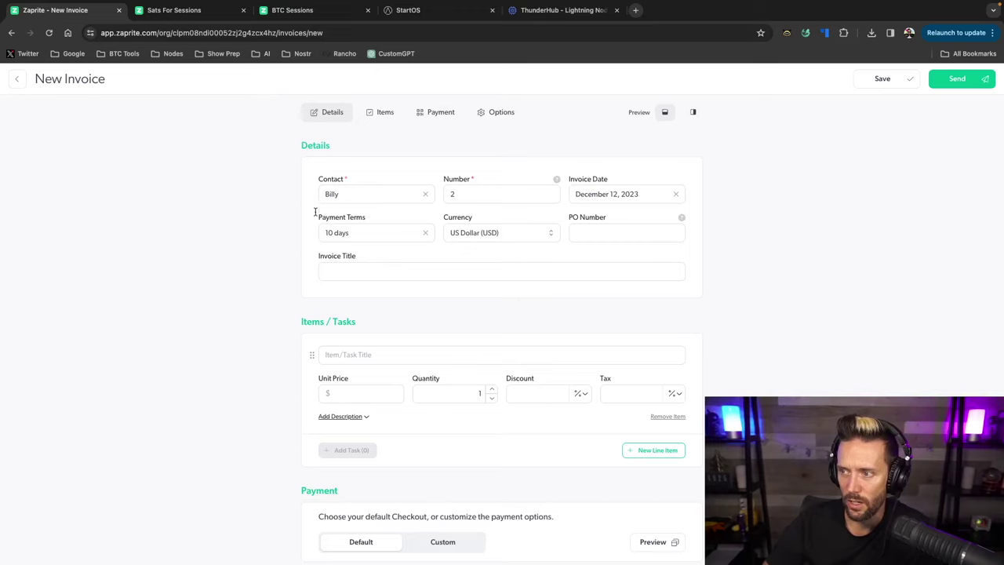
Step: Set the invoice title to 'Please pay'
click(343, 270)
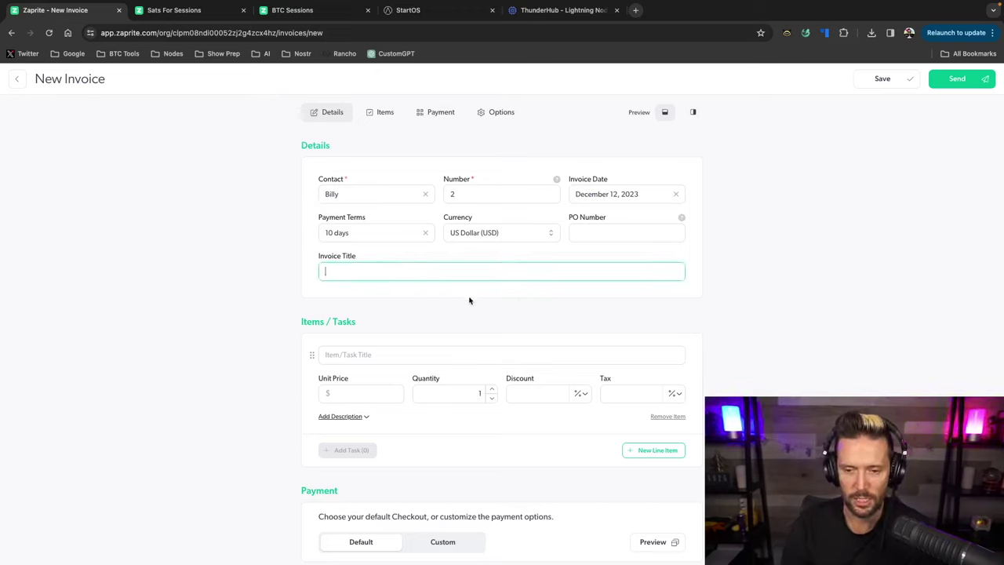
text(Please pay)
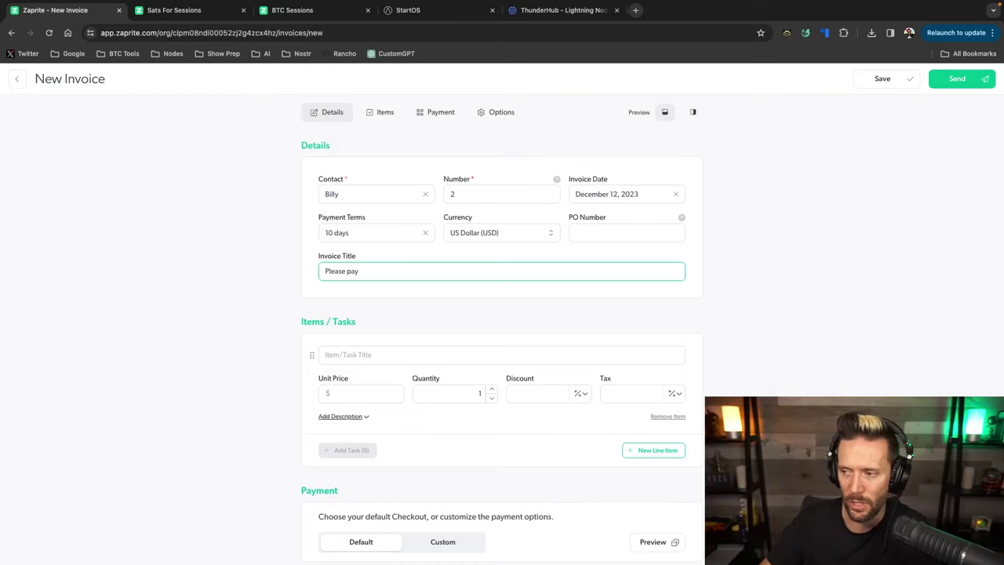
scroll(745, 349, down, 1)
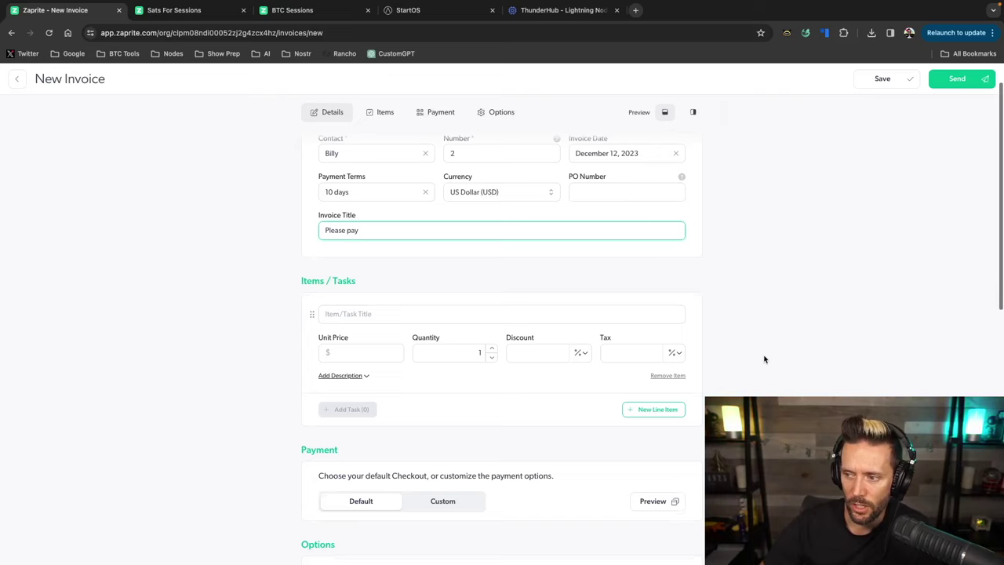
Step: Add the recent 'Test invoice' line item and rename it 'Test product' at $5.00
click(375, 312)
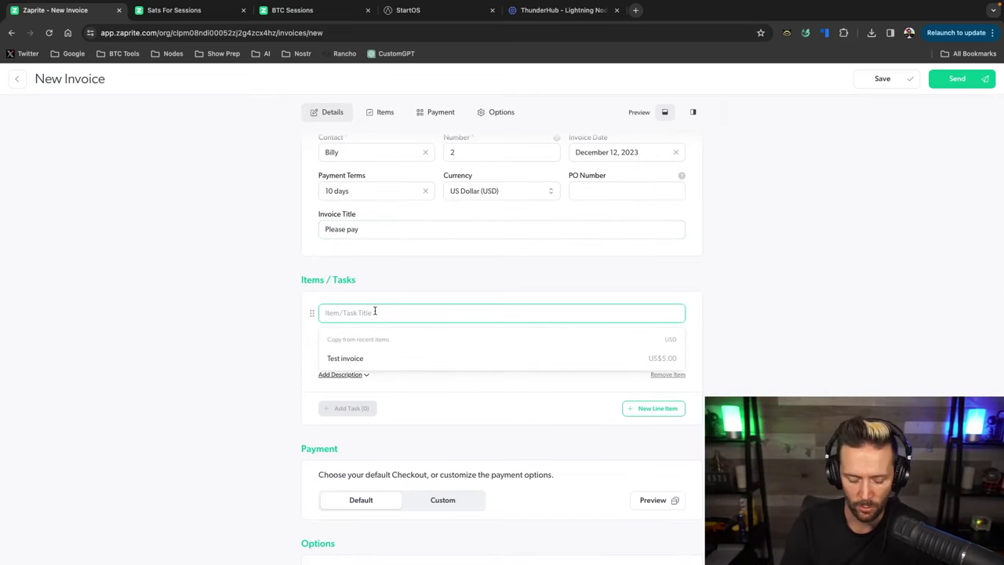
click(341, 359)
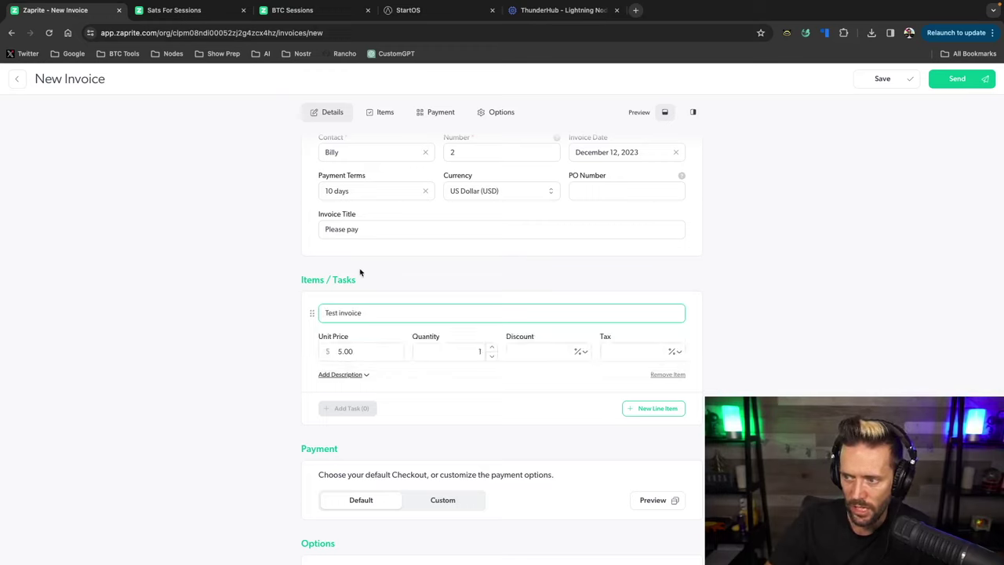
double_click(346, 313)
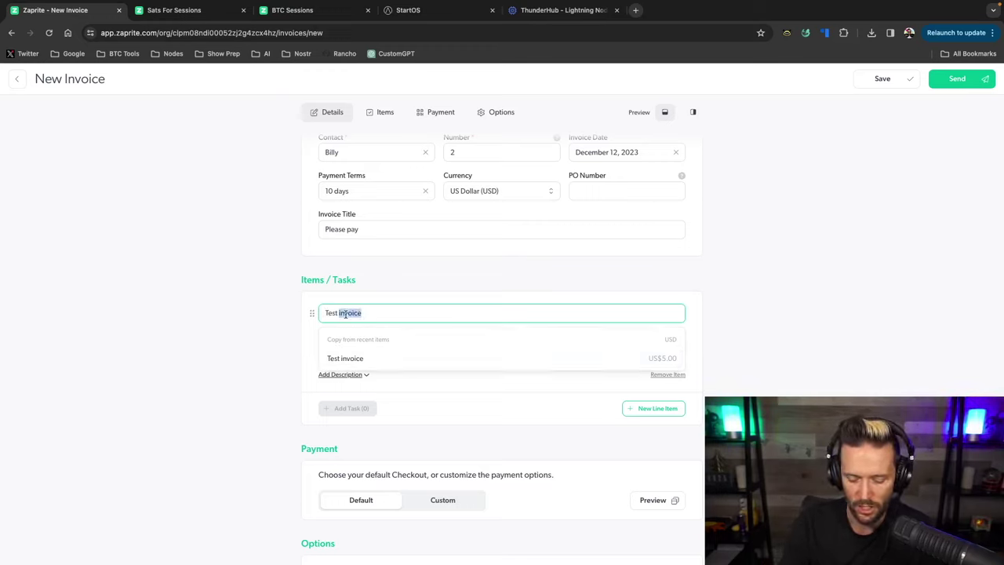
text(product)
click(231, 335)
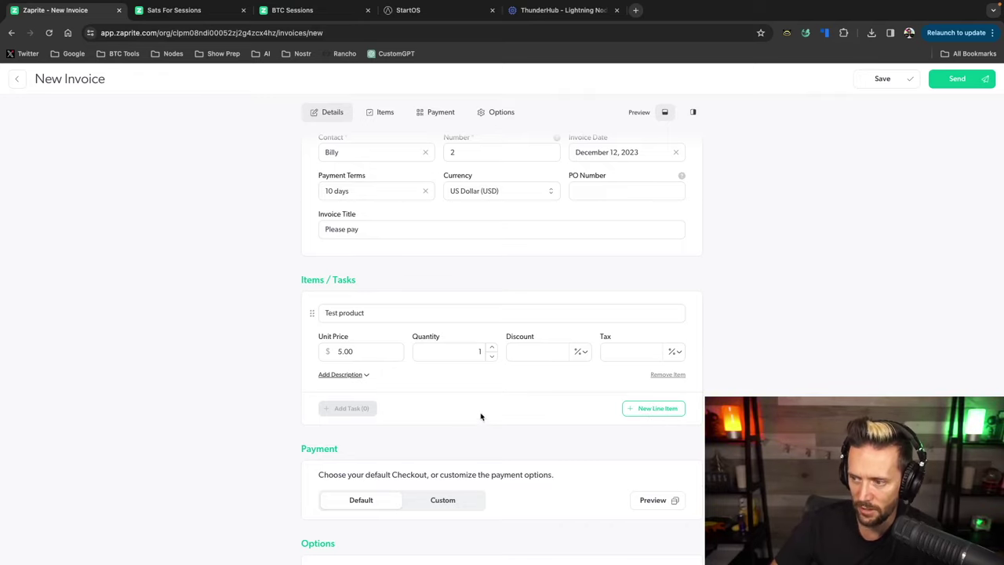
Step: Switch the invoice payment options to Custom and disable Interac e-Transfer and Stripe
scroll(324, 353, down, 2)
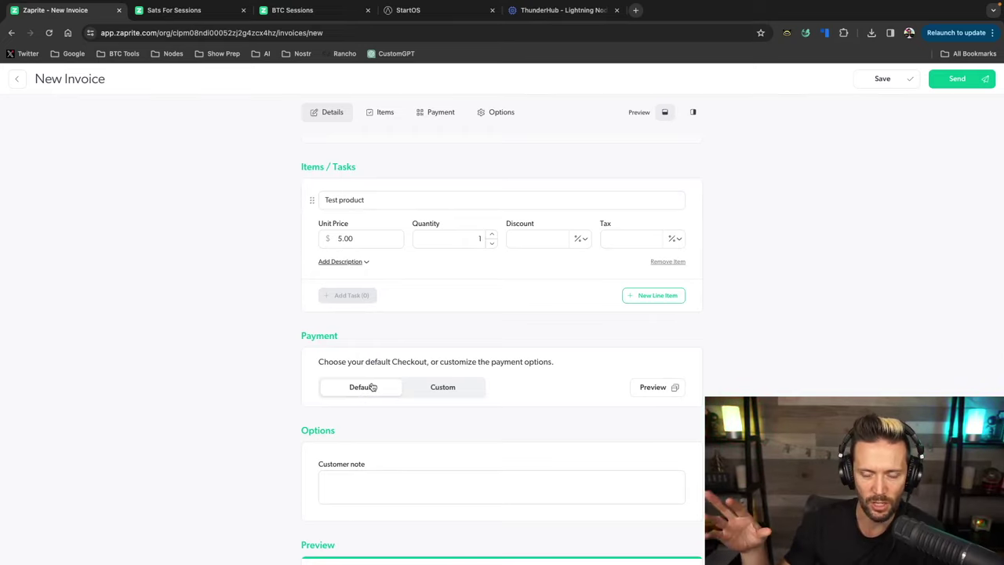
click(442, 395)
scroll(544, 414, down, 2)
scroll(545, 417, up, 2)
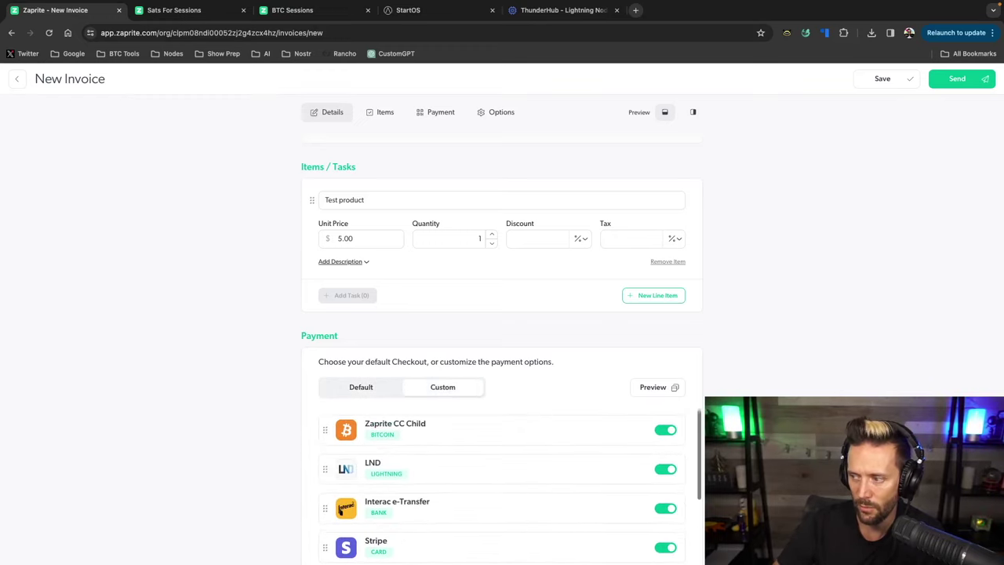
scroll(545, 417, down, 2)
click(677, 378)
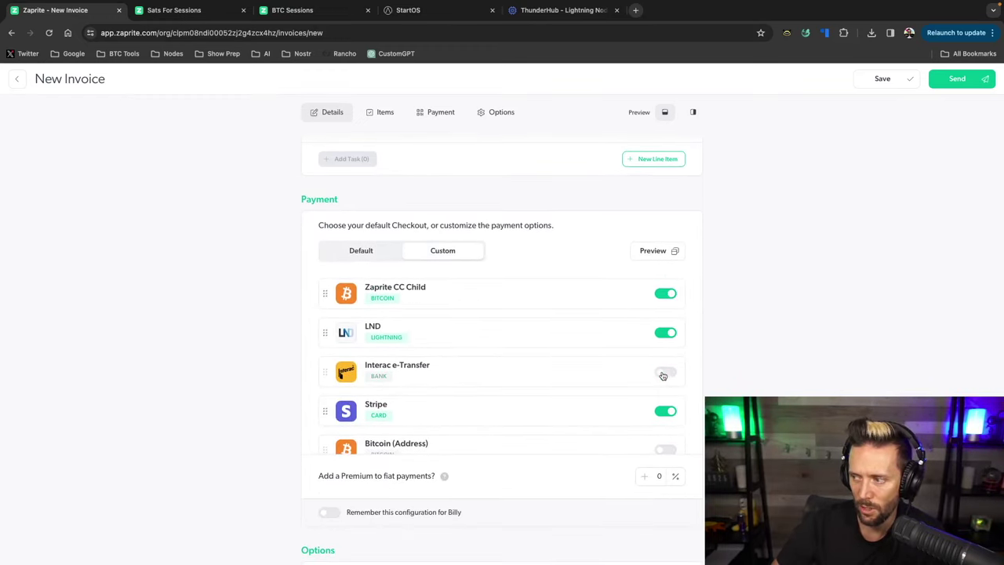
click(667, 412)
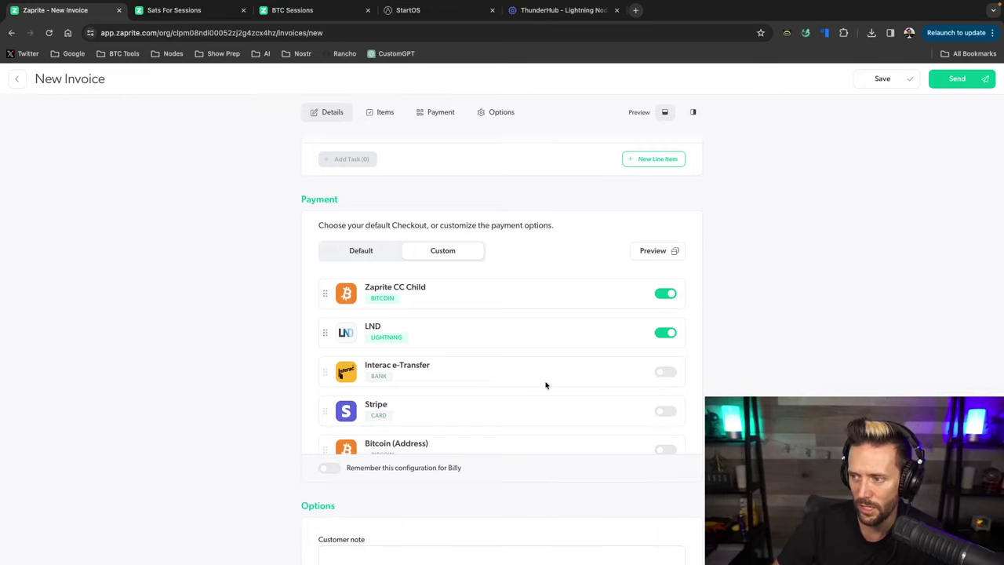
Step: Enable Liquid Network payments, then switch over to the Blockstream Green wallet
scroll(545, 385, up, 1)
scroll(589, 394, down, 1)
scroll(589, 394, up, 1)
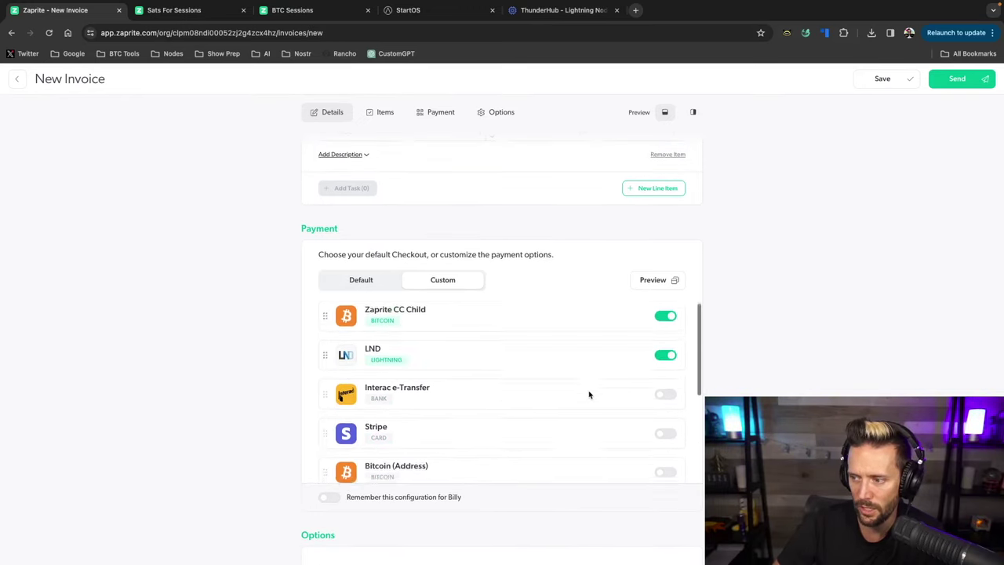
scroll(558, 381, down, 4)
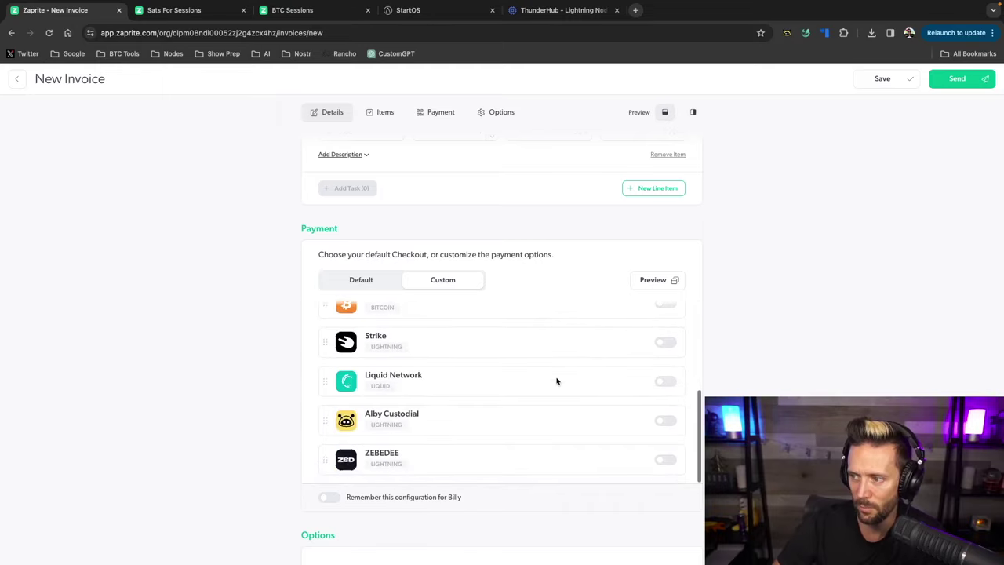
scroll(557, 381, down, 3)
scroll(554, 408, up, 8)
scroll(552, 404, down, 5)
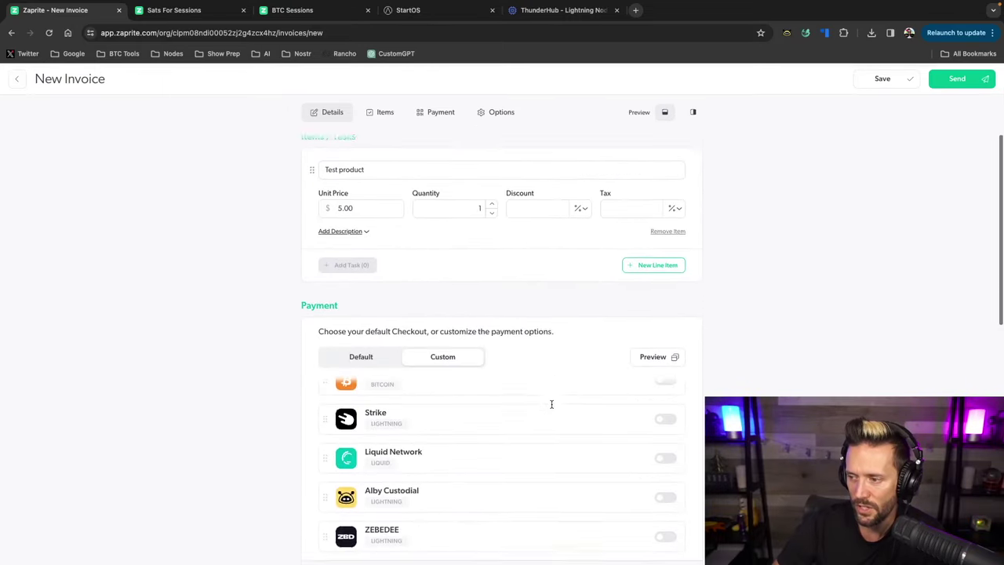
scroll(552, 404, down, 2)
scroll(508, 363, up, 1)
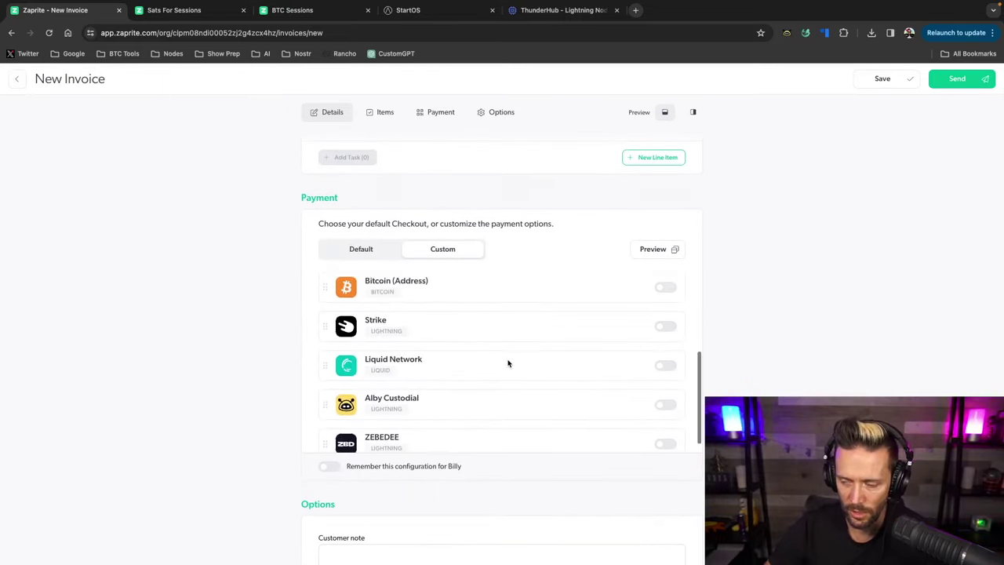
scroll(508, 364, down, 1)
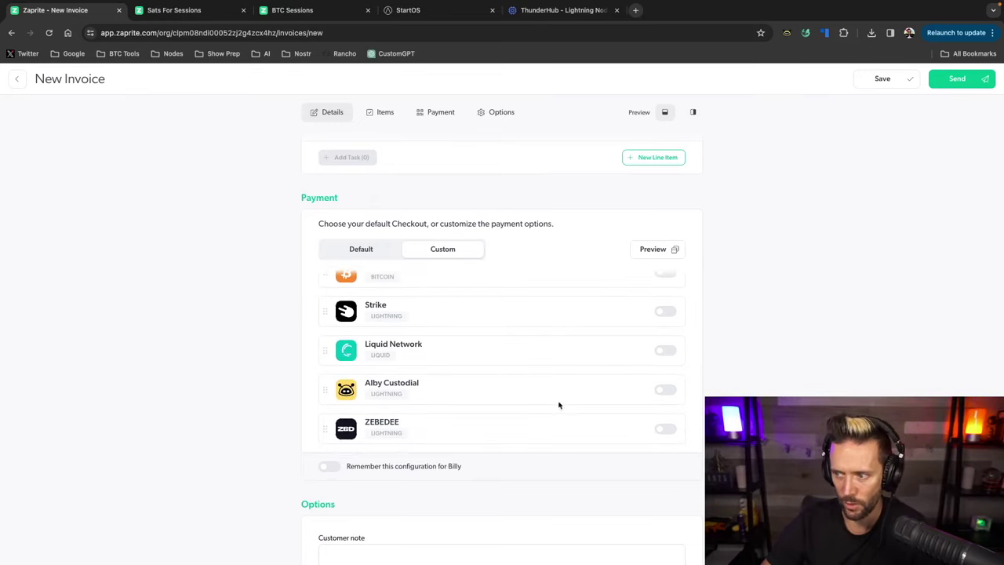
click(667, 355)
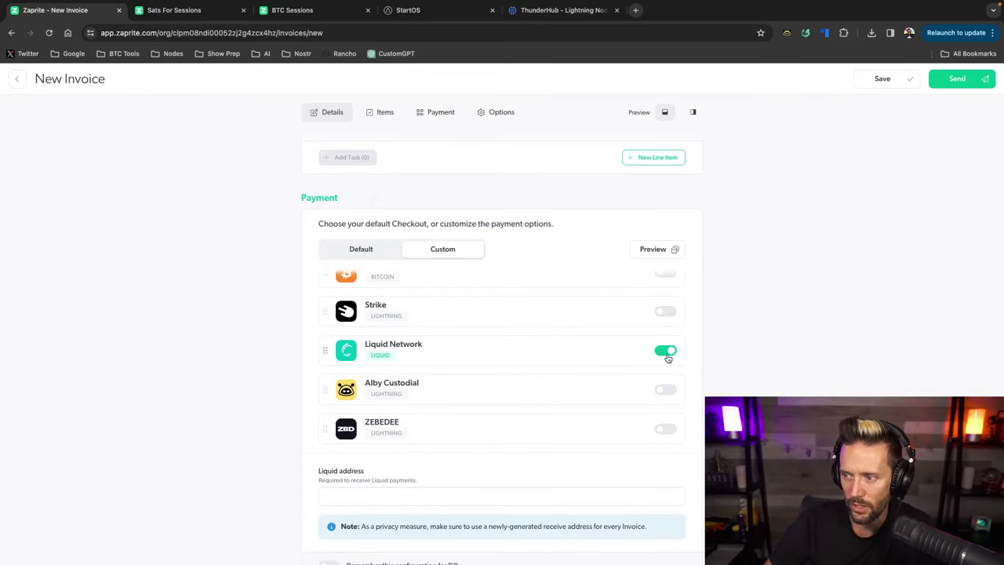
scroll(507, 392, down, 1)
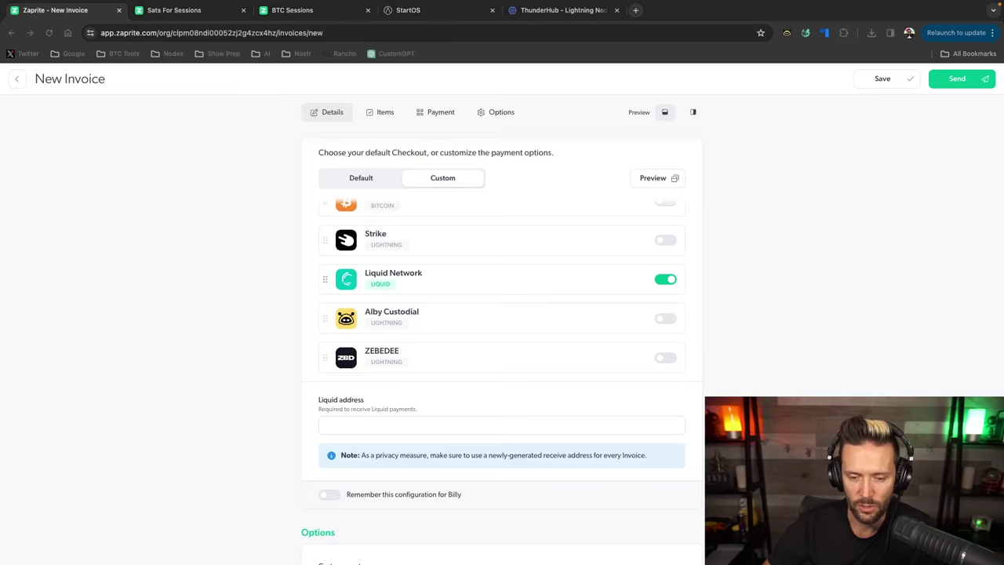
key(super+Tab)
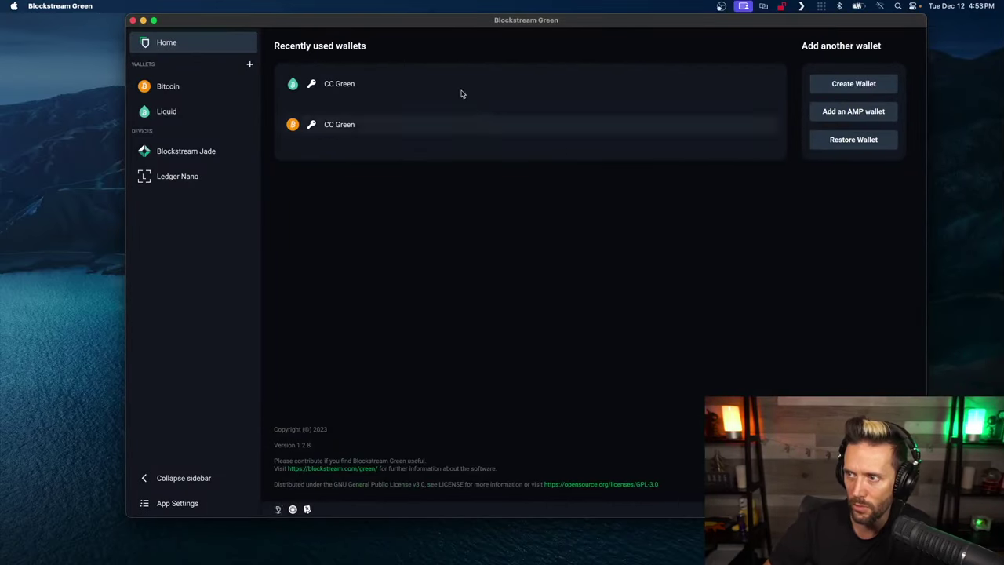
Step: Unlock the Liquid CC Green wallet with its PIN and copy a receive address into Zaprite's Liquid field
click(342, 84)
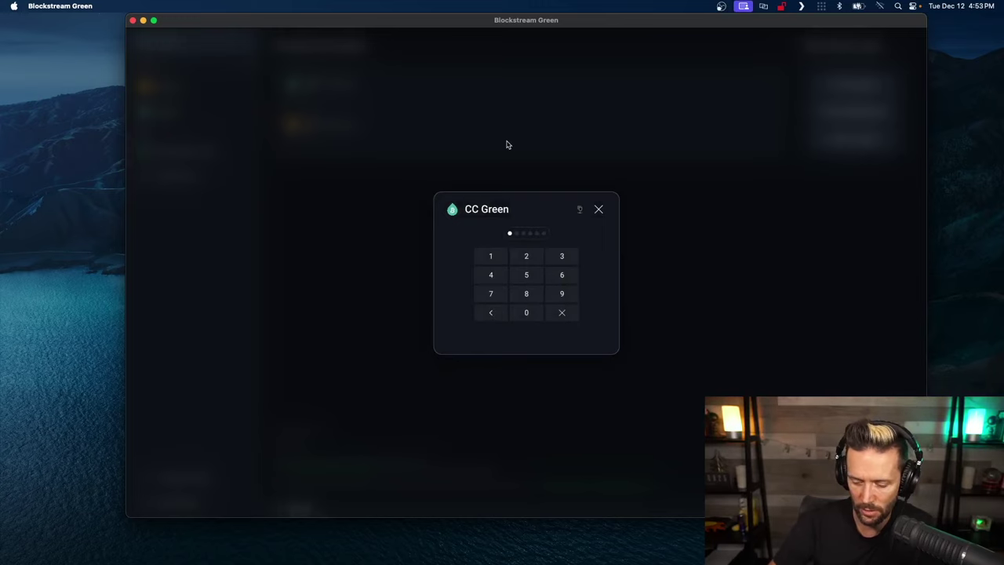
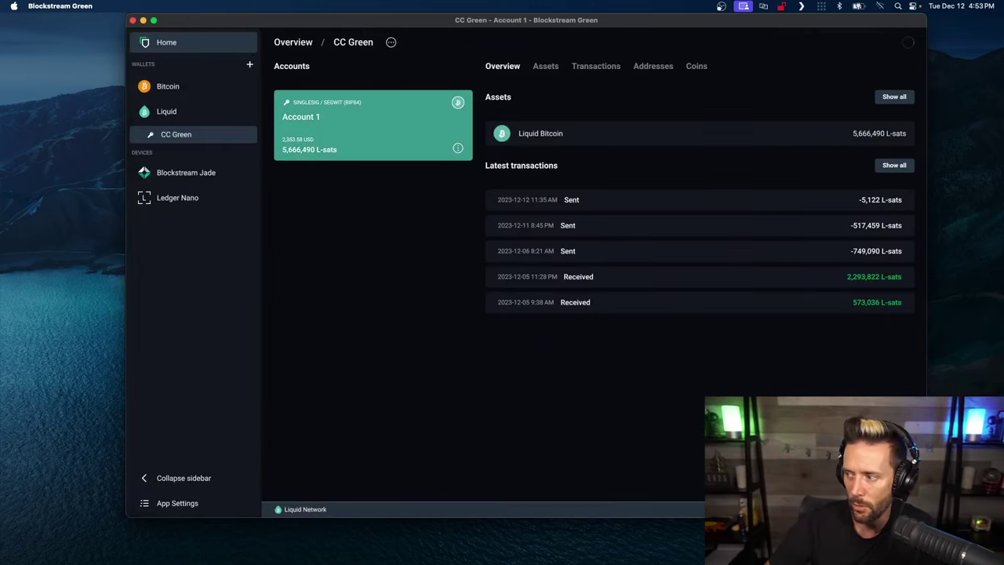
click(645, 343)
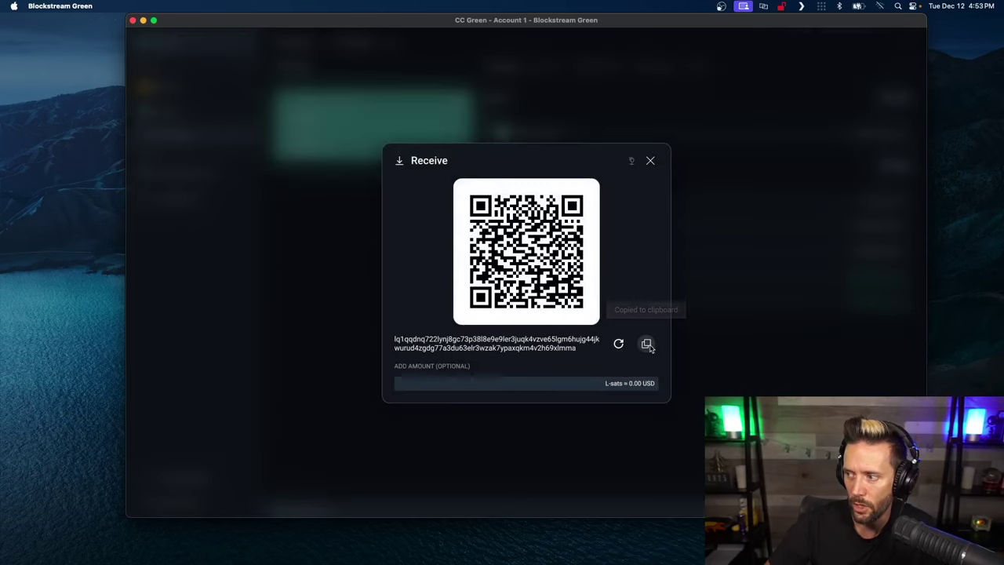
key(ctrl+Right)
click(343, 425)
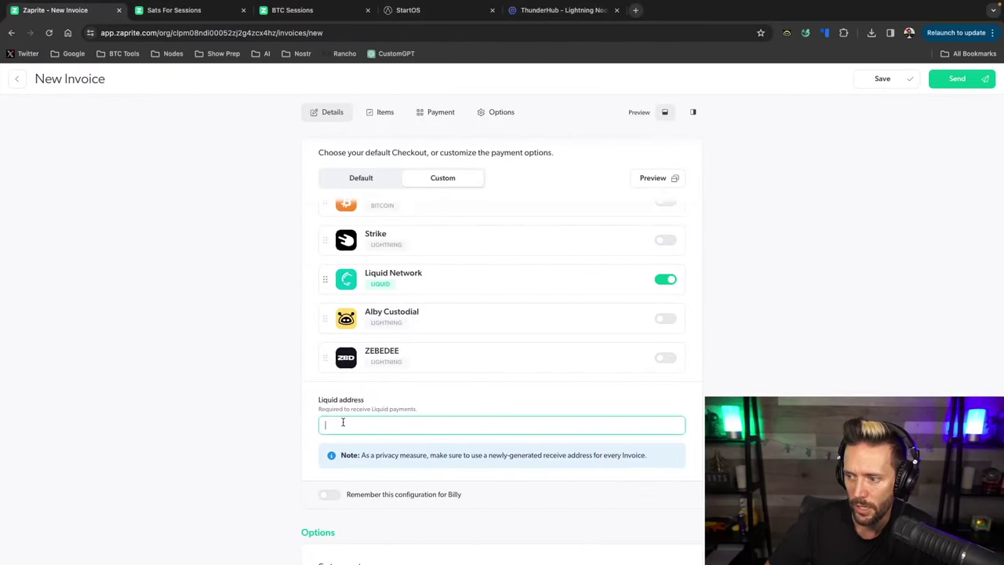
Step: Paste the Liquid receive address and remember this payment configuration for the contact
key(super+v)
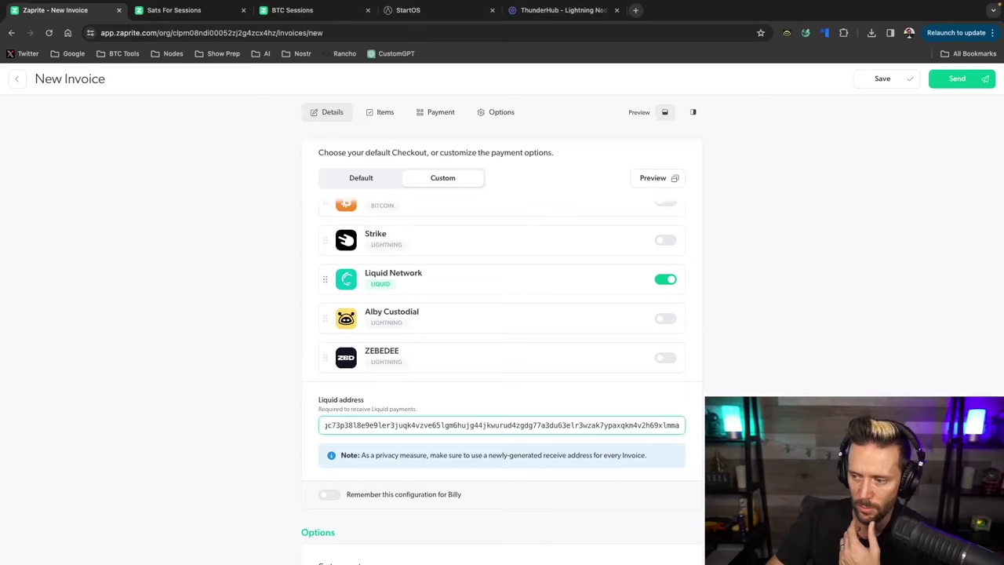
scroll(503, 348, down, 3)
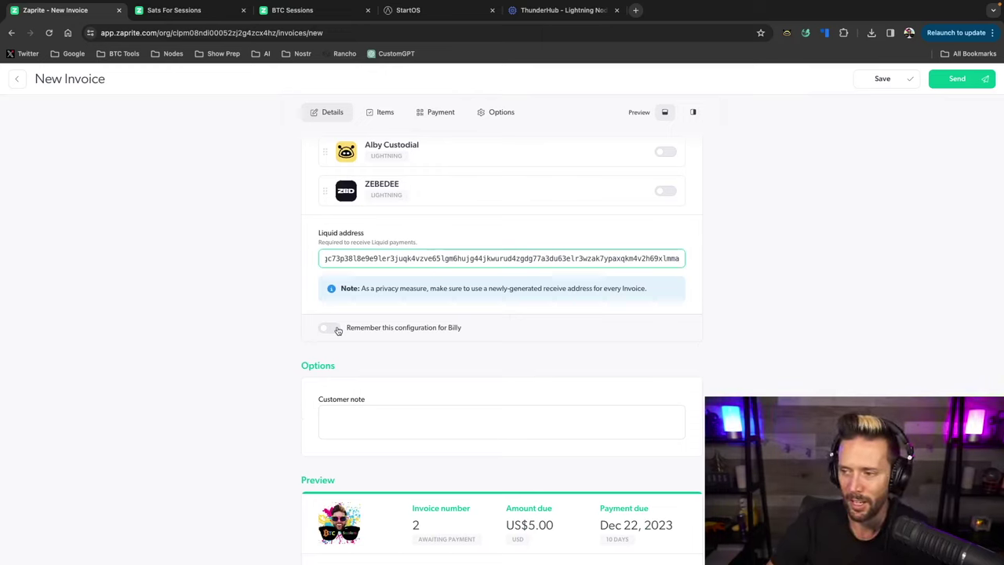
click(332, 329)
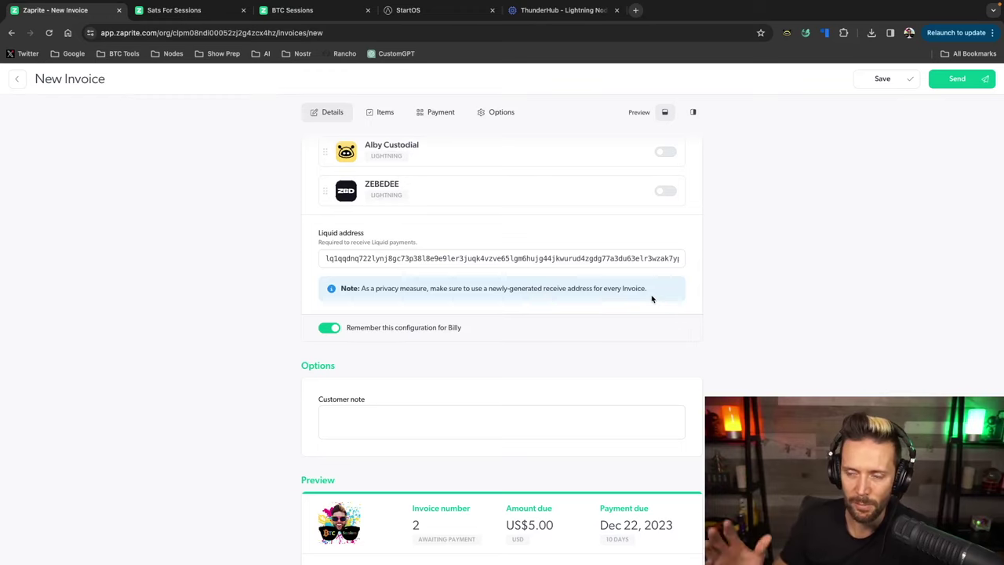
scroll(819, 351, down, 2)
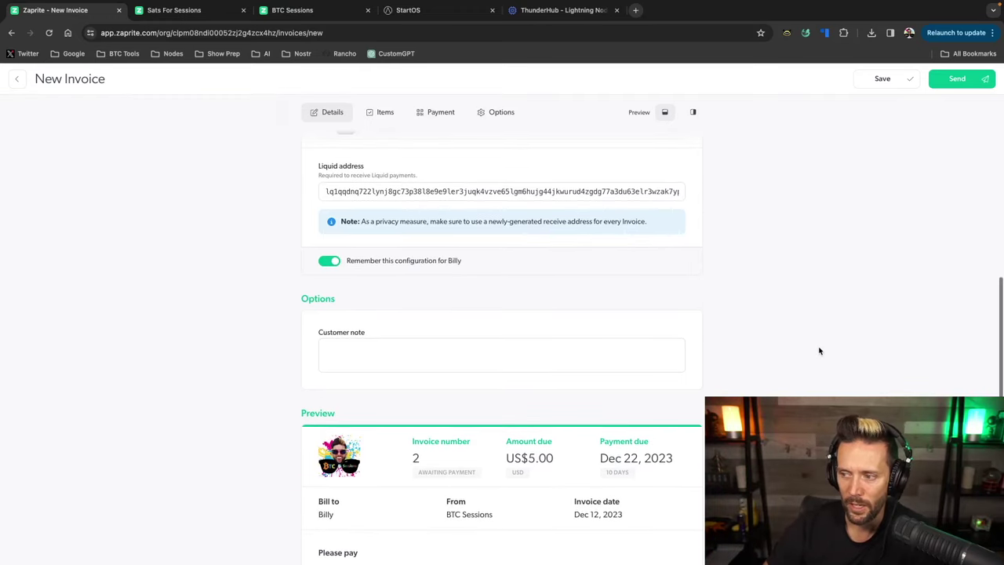
scroll(482, 395, down, 3)
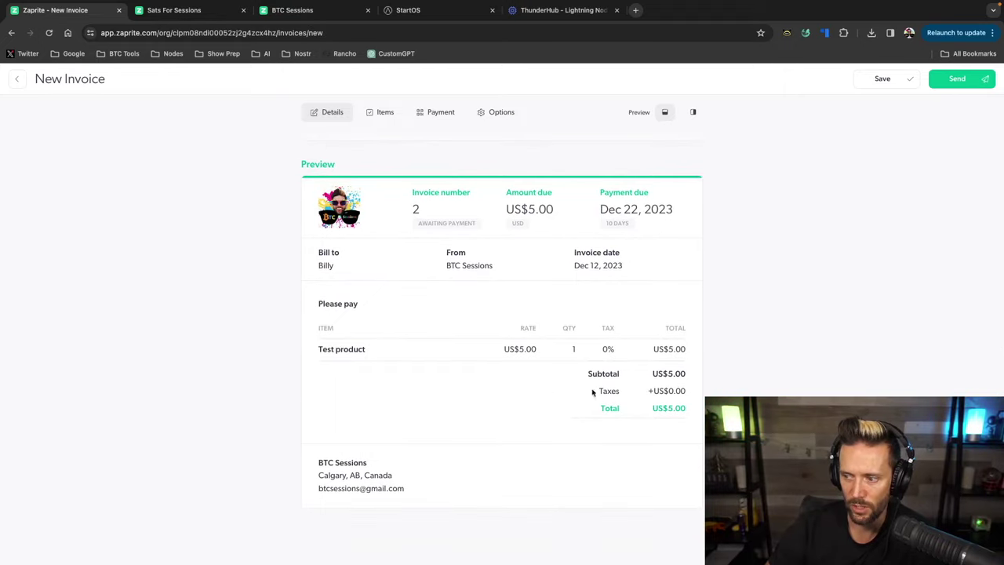
scroll(583, 299, up, 5)
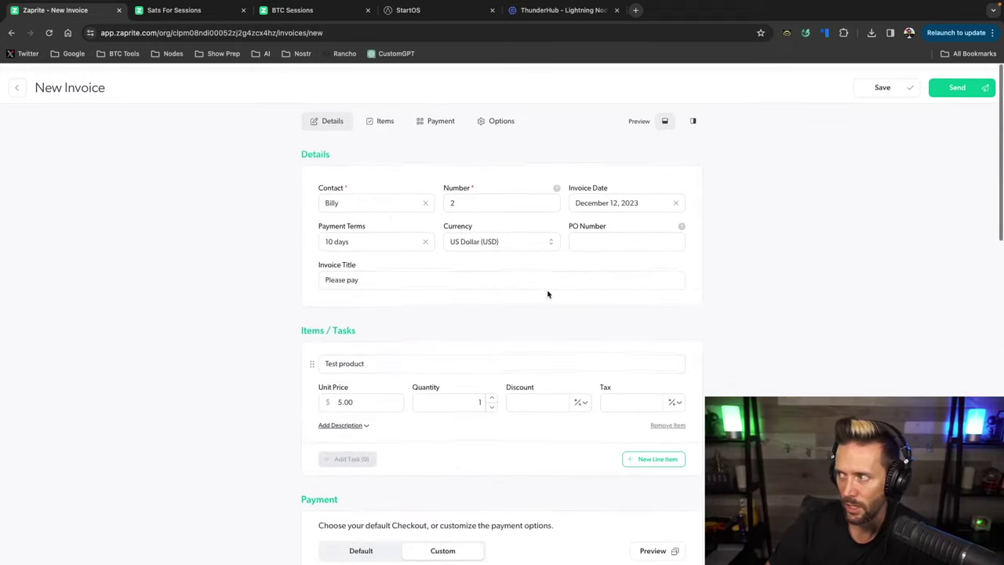
Step: Save the invoice as a draft, reopen draft Invoice 2, and show its preview in split view
click(882, 78)
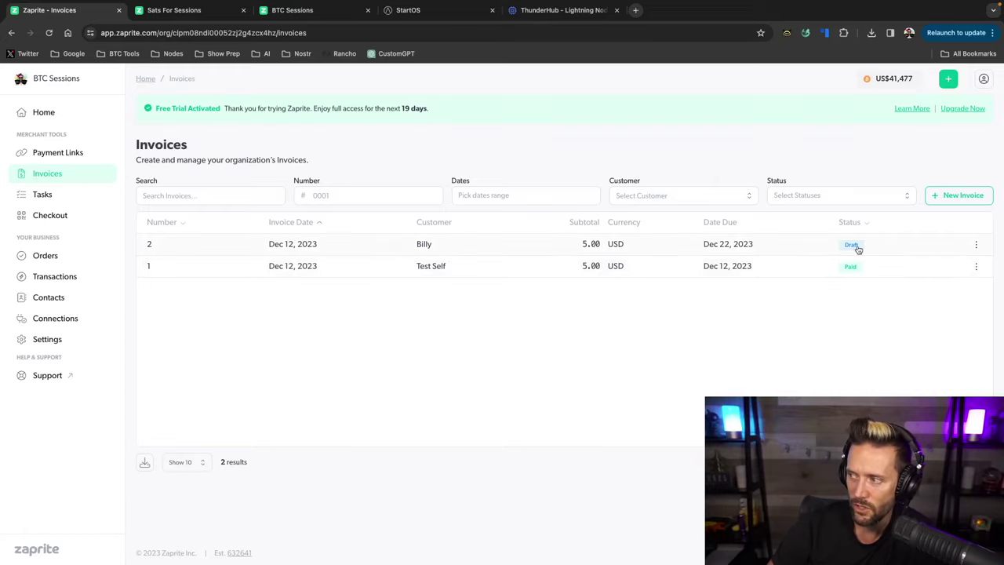
click(342, 249)
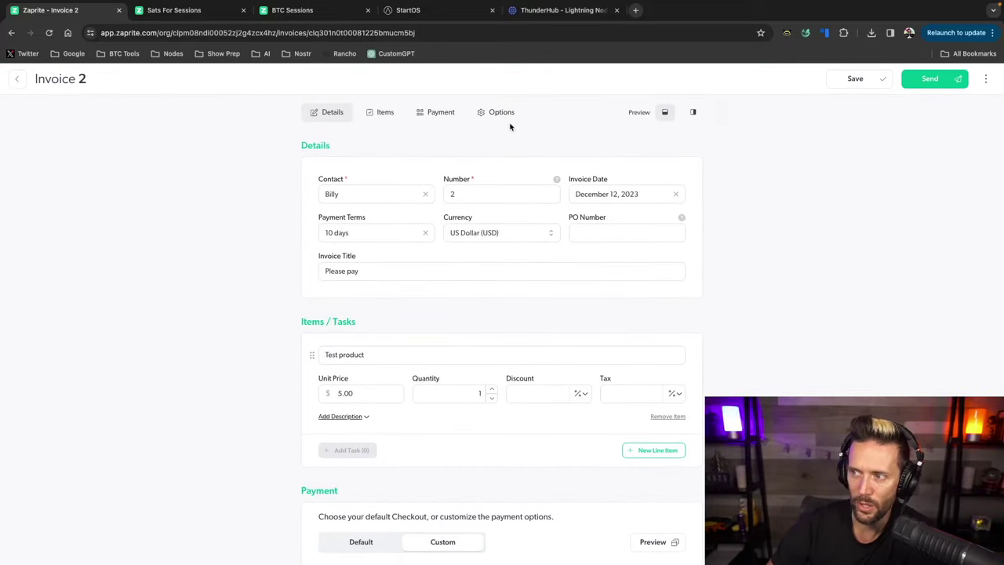
click(694, 114)
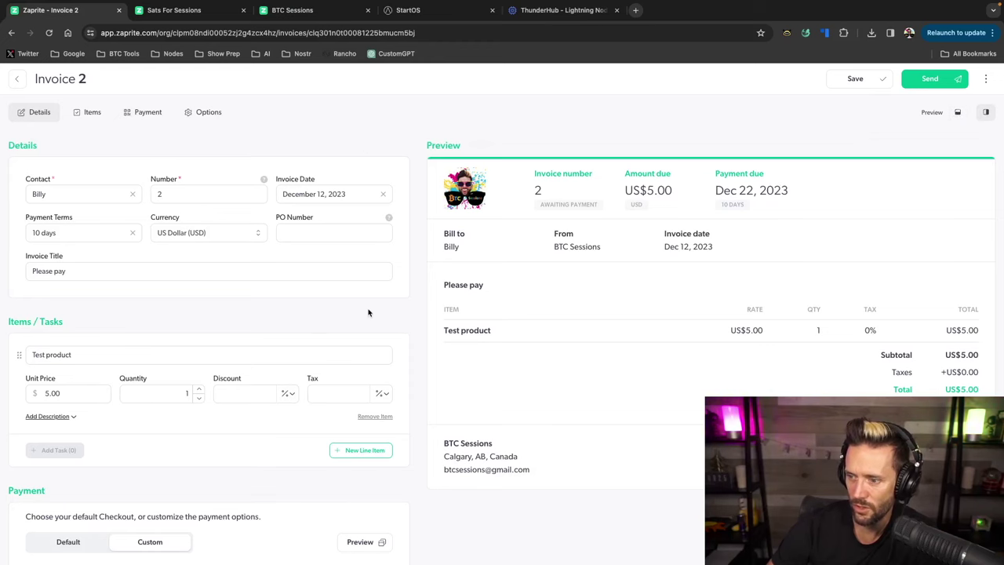
scroll(249, 385, down, 2)
scroll(249, 383, down, 4)
scroll(249, 384, up, 6)
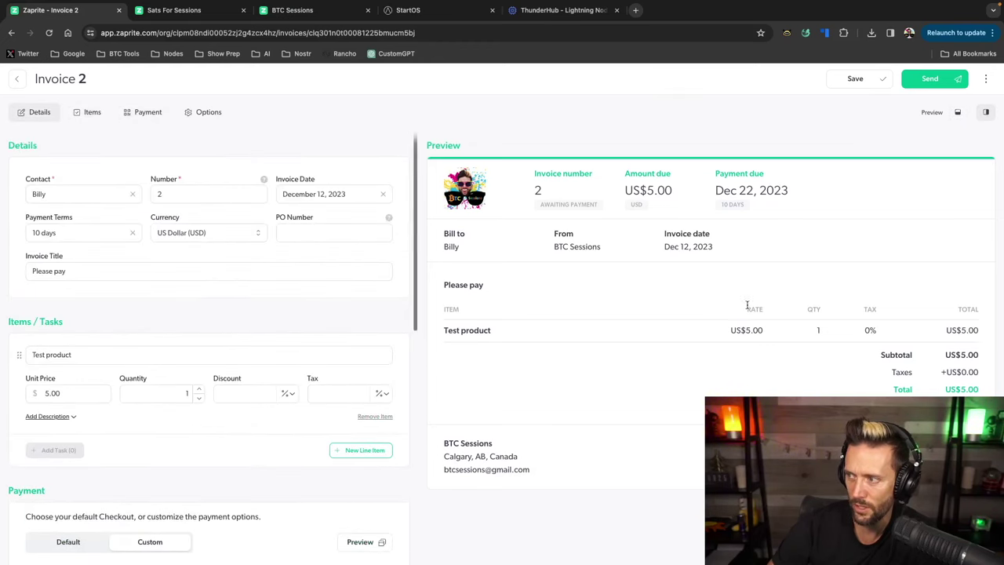
scroll(143, 502, down, 10)
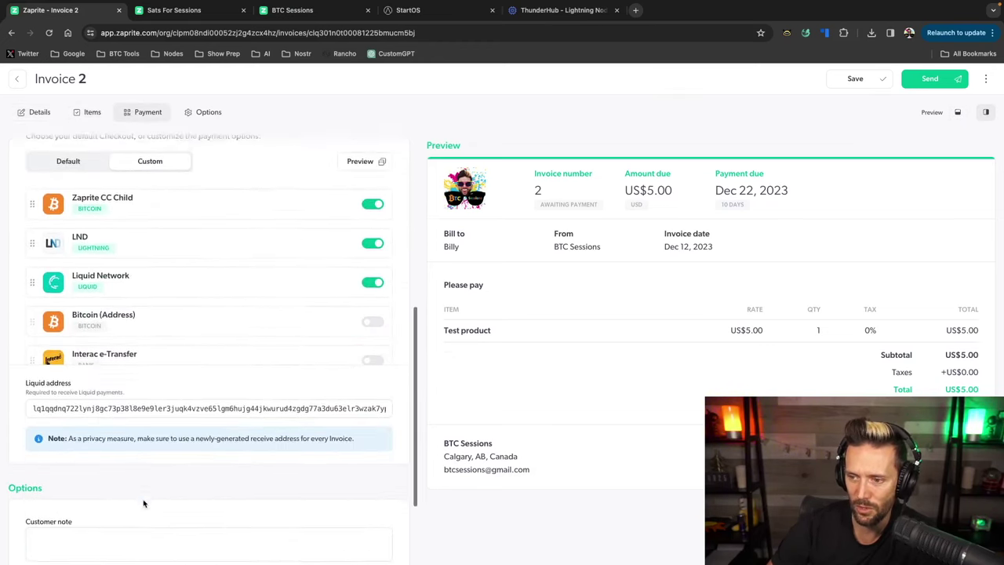
scroll(144, 503, up, 10)
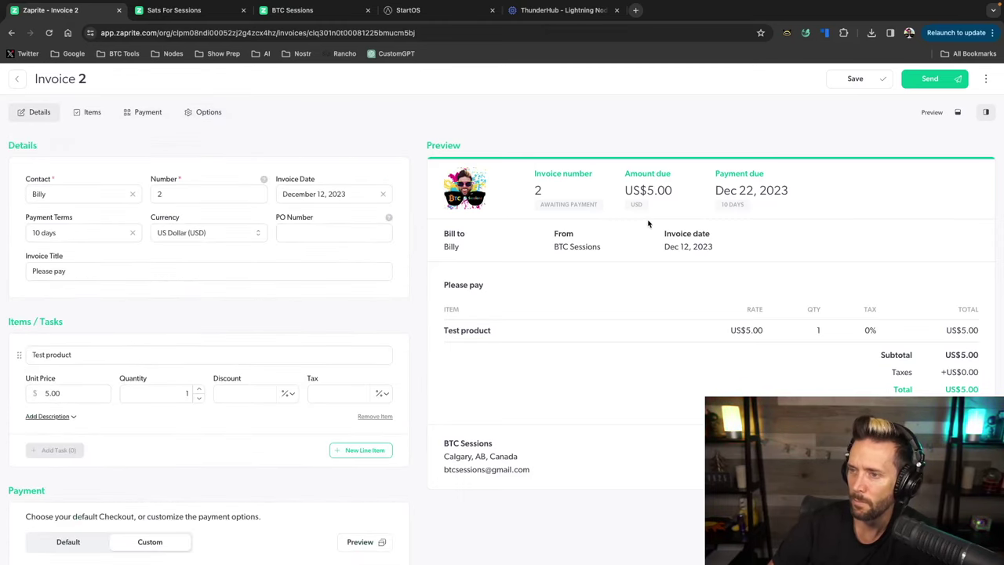
Step: Email Invoice 2 with the PDF attached and a copy to the business's own address
click(928, 78)
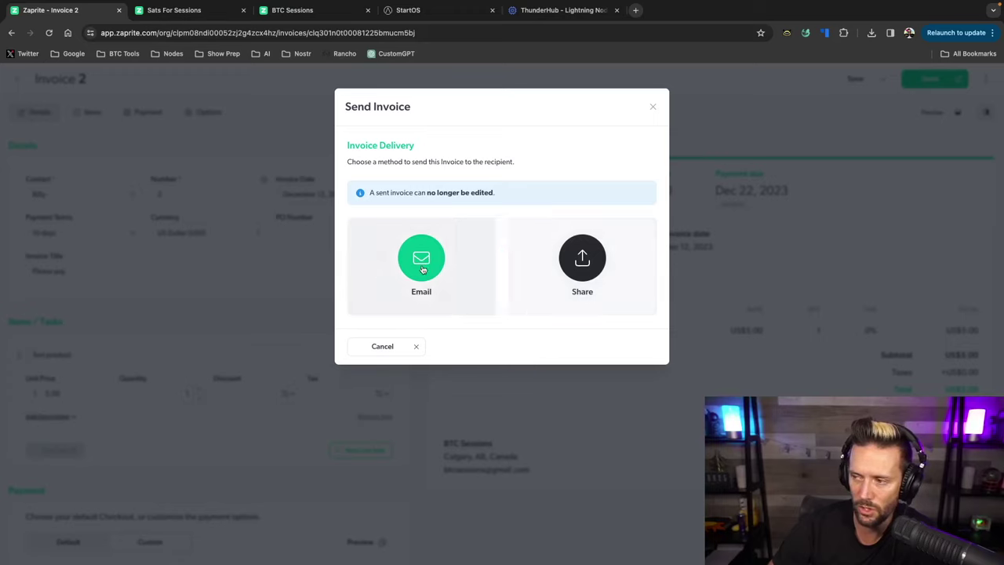
click(424, 271)
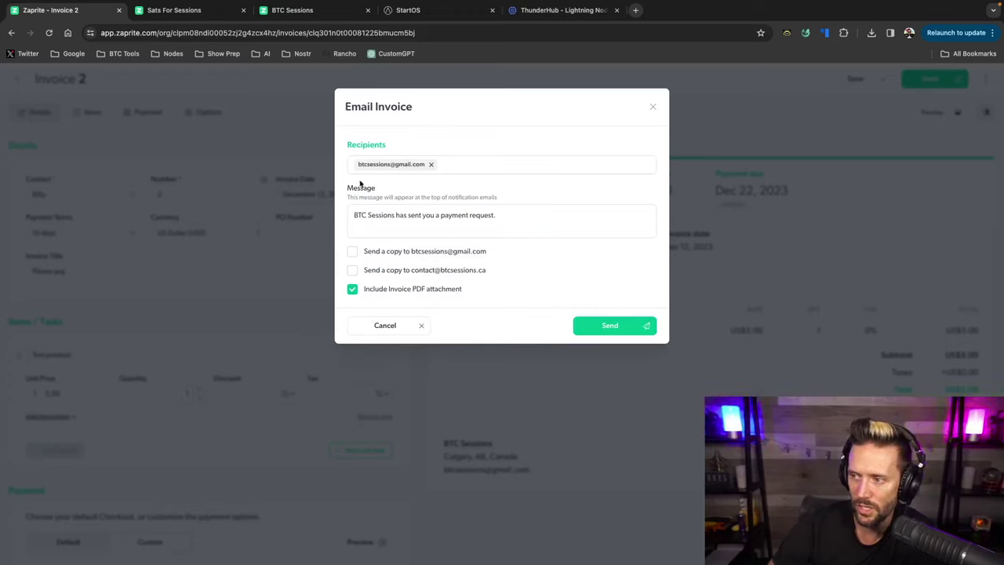
click(353, 252)
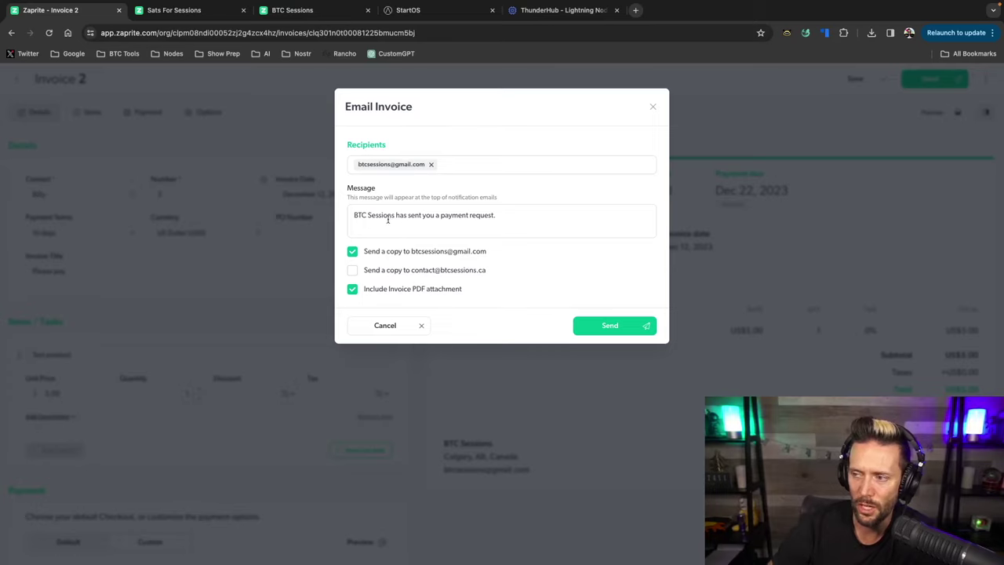
click(616, 327)
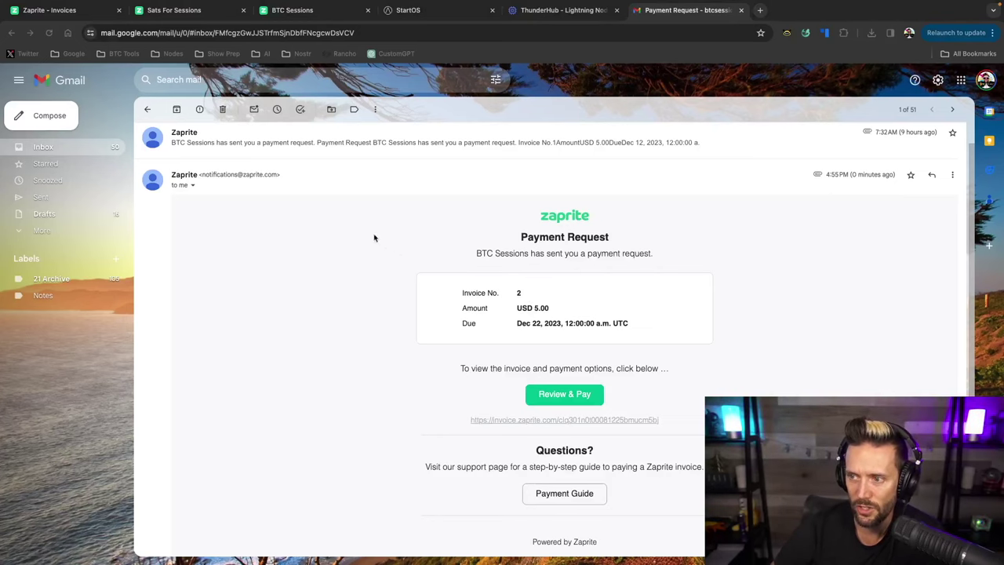
Step: Follow the Review & Pay link in the Zaprite Payment Request email
scroll(379, 249, down, 1)
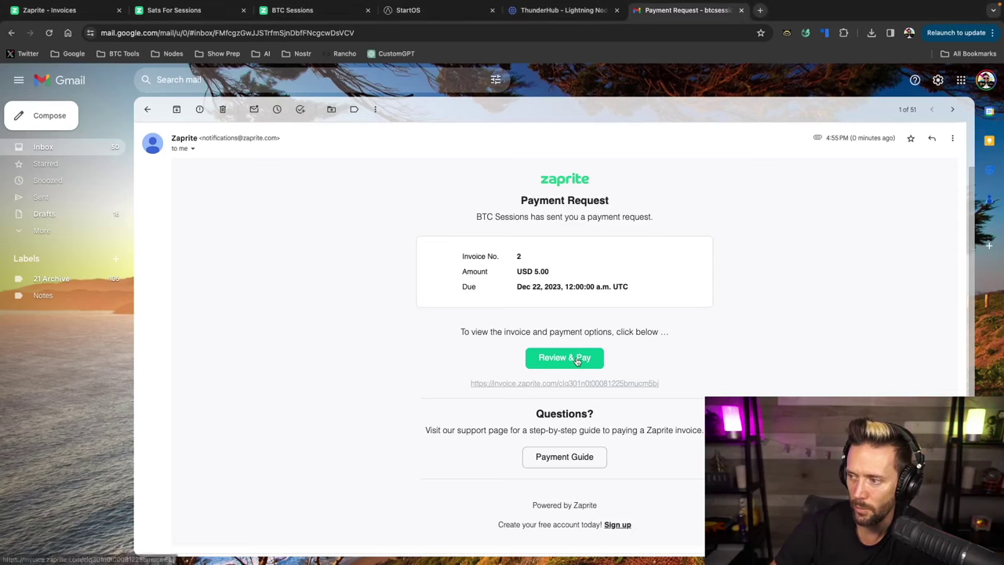
click(576, 361)
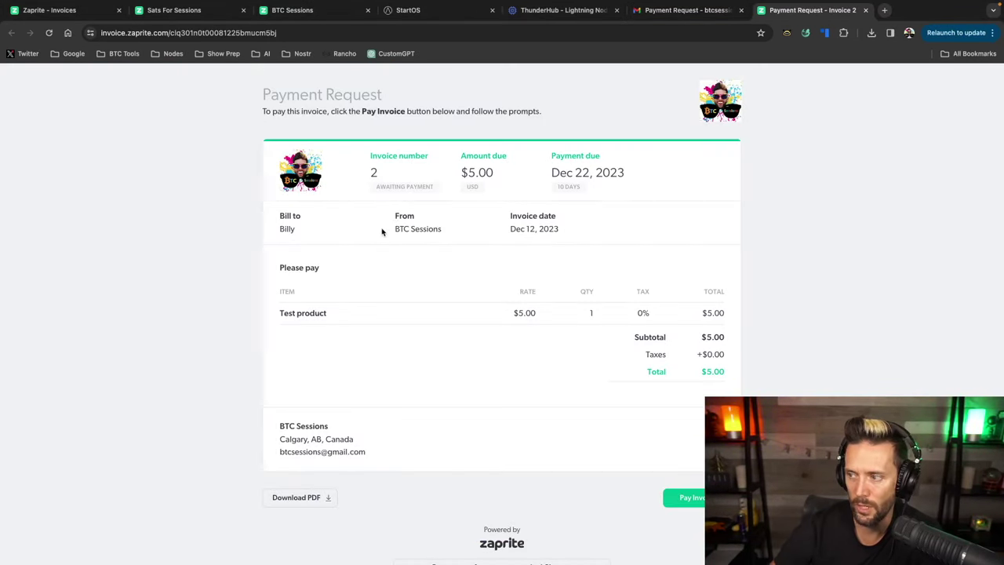
Step: Choose Pay Invoice to reveal the Bitcoin, Lightning and Liquid Network options
scroll(382, 232, down, 2)
scroll(382, 231, up, 2)
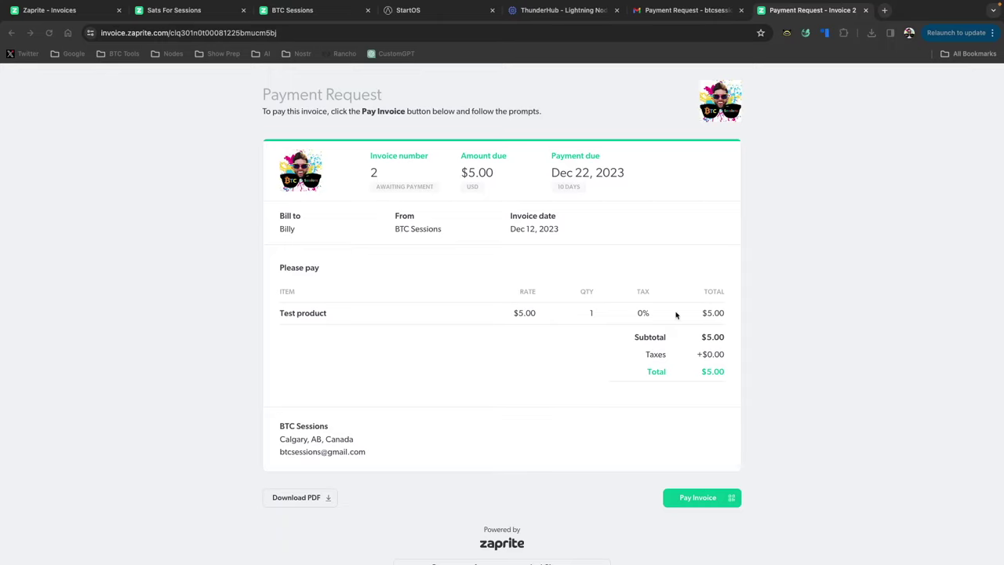
click(693, 503)
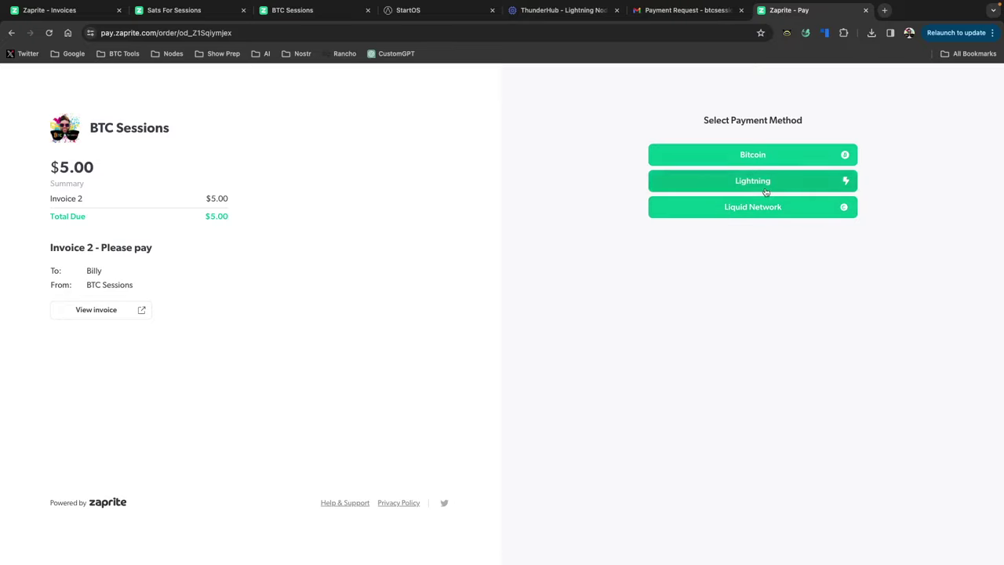
Step: Pay the $5.00 invoice via Liquid Network (L-BTC 0.00012046) until Order Complete appears
click(747, 209)
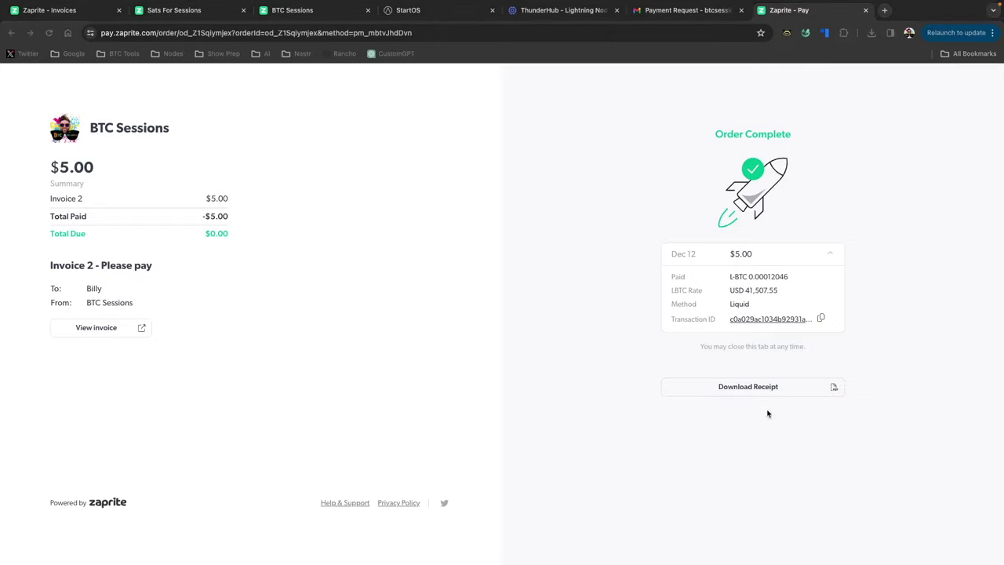
click(549, 359)
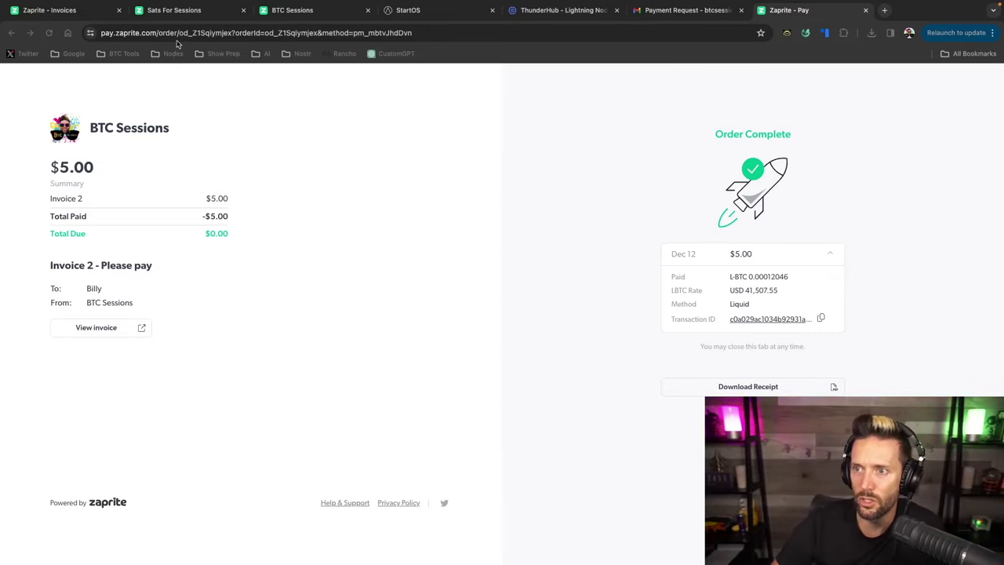
Step: Open Invoice 2 from the Zaprite dashboard to confirm it is Paid, then return home
click(64, 13)
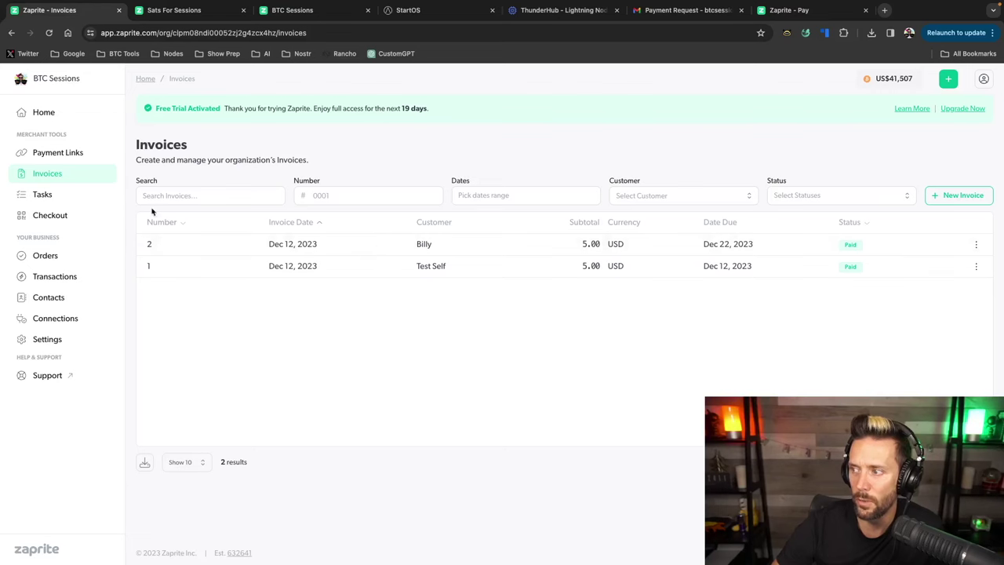
click(40, 114)
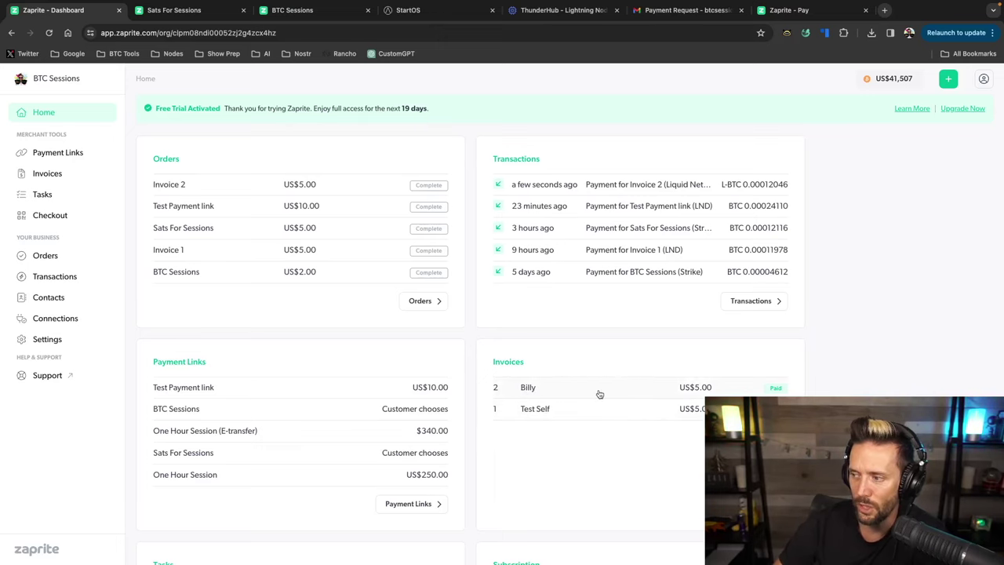
click(592, 389)
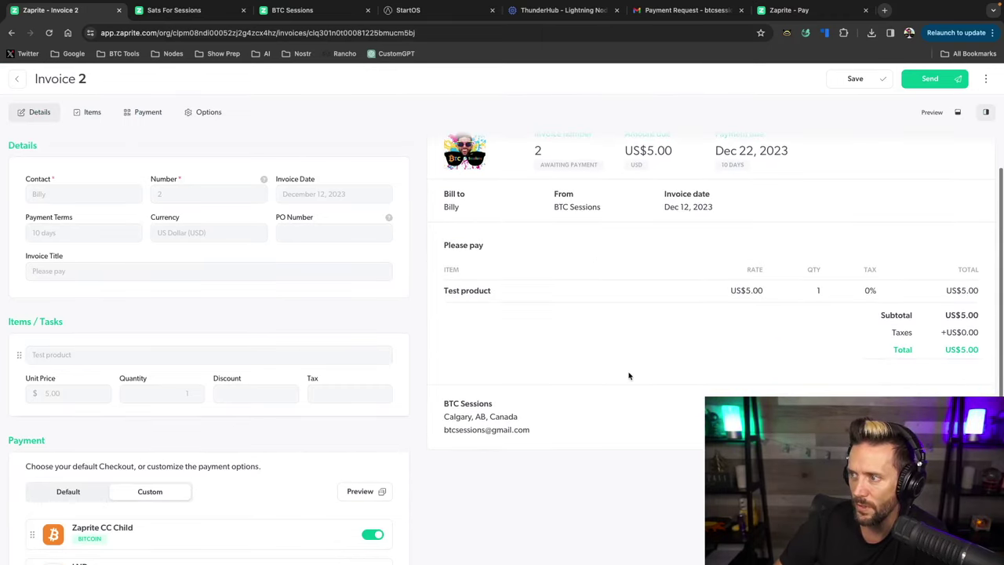
scroll(229, 209, down, 1)
scroll(217, 271, up, 1)
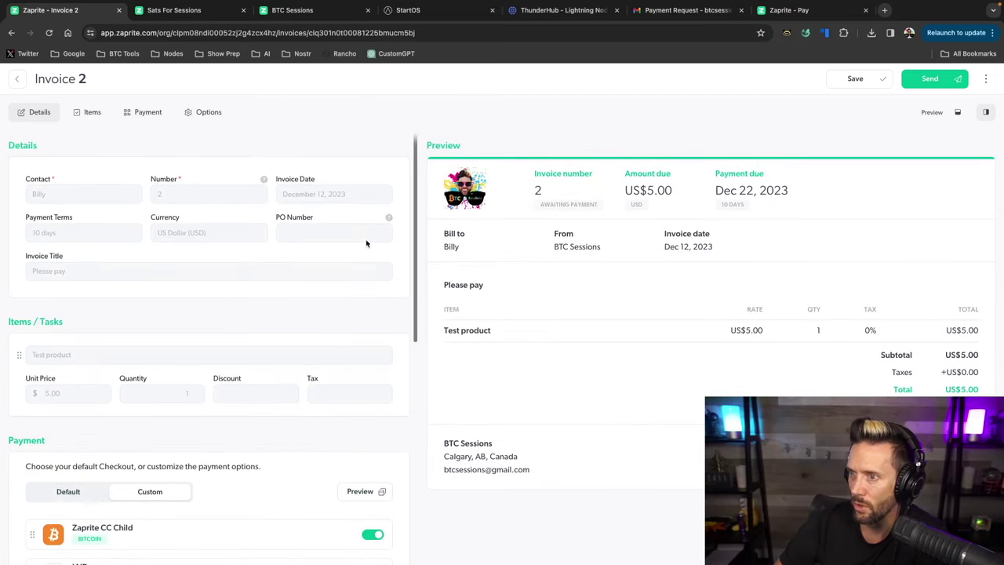
click(16, 79)
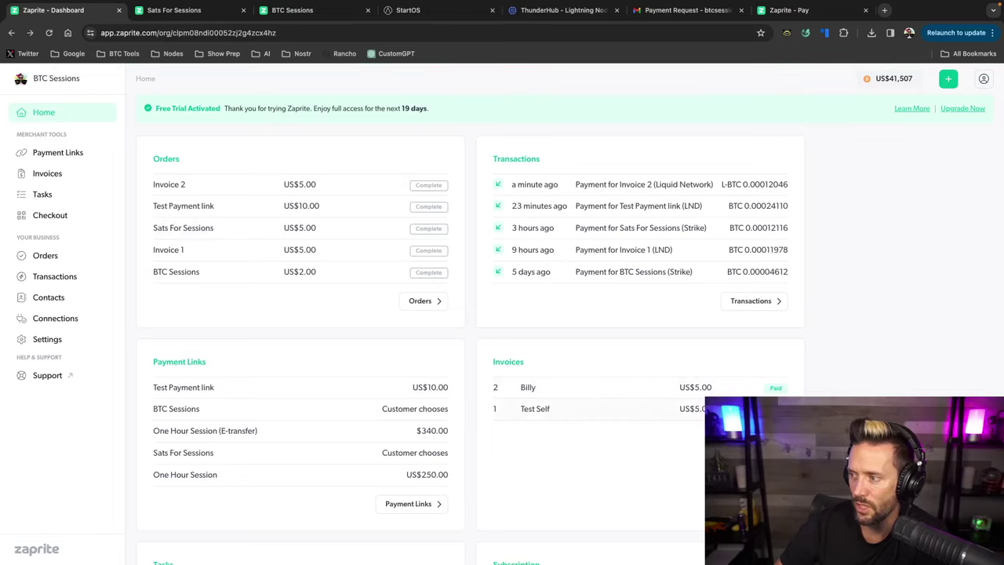